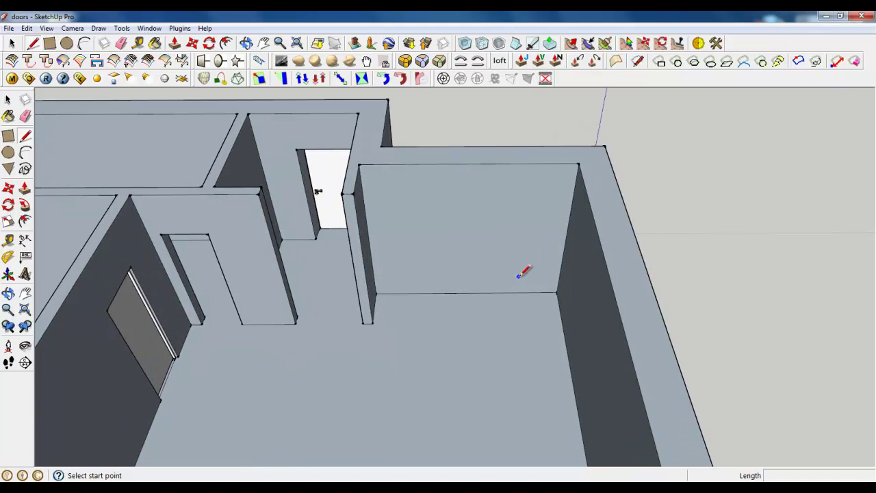
# - Open the reference render "Kitchen zone final" from the Heh folder, examine the kitchen layout, and return to the apartment model
pyautogui.scroll(2, 524, 291)
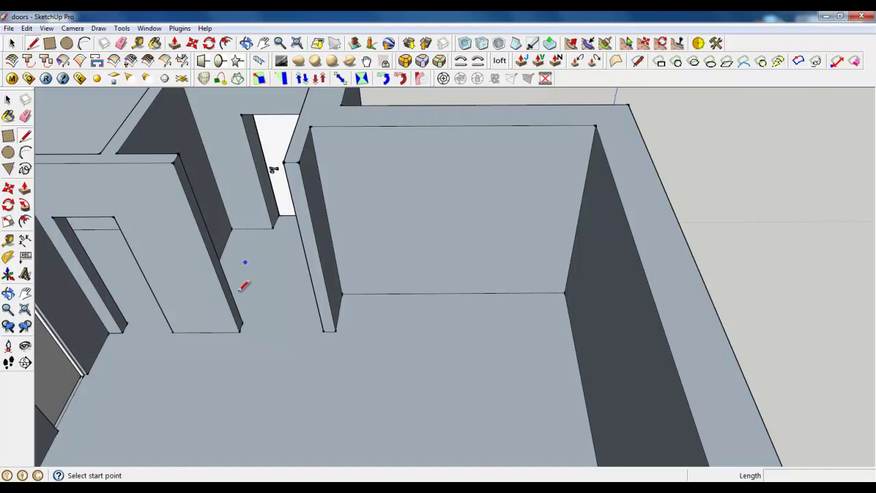
pyautogui.click(70, 485)
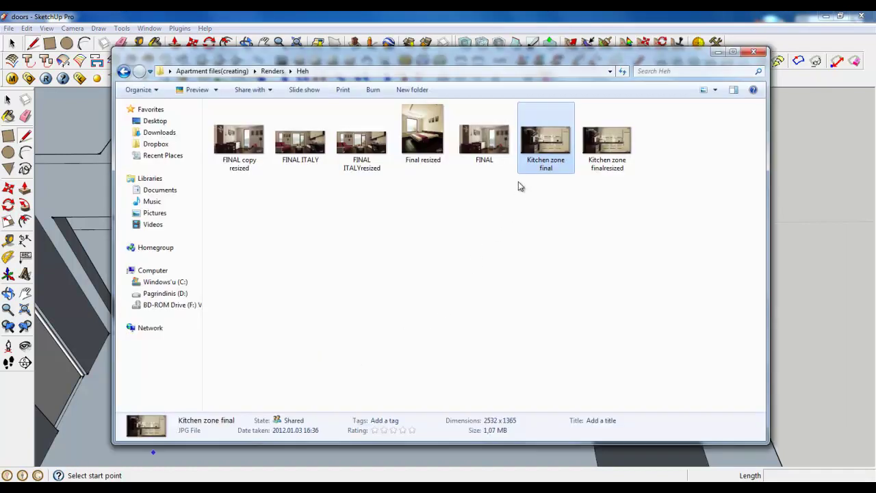
pyautogui.doubleClick(538, 152)
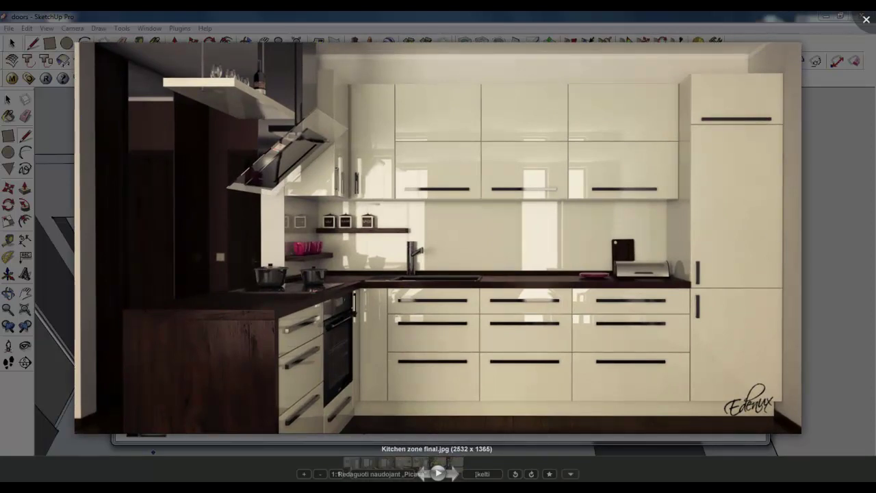
pyautogui.click(693, 29)
pyautogui.click(690, 27)
# - Draw a 600 mm wide peninsula outline on the floor, running from the back wall past the end of the short partition wall
pyautogui.scroll(-2, 571, 152)
pyautogui.moveTo(525, 228)
pyautogui.mouseDown(button='middle')
pyautogui.moveTo(527, 238)
pyautogui.moveTo(383, 306)
pyautogui.mouseUp(button='middle')
pyautogui.scroll(3, 416, 240)
pyautogui.click(418, 223)
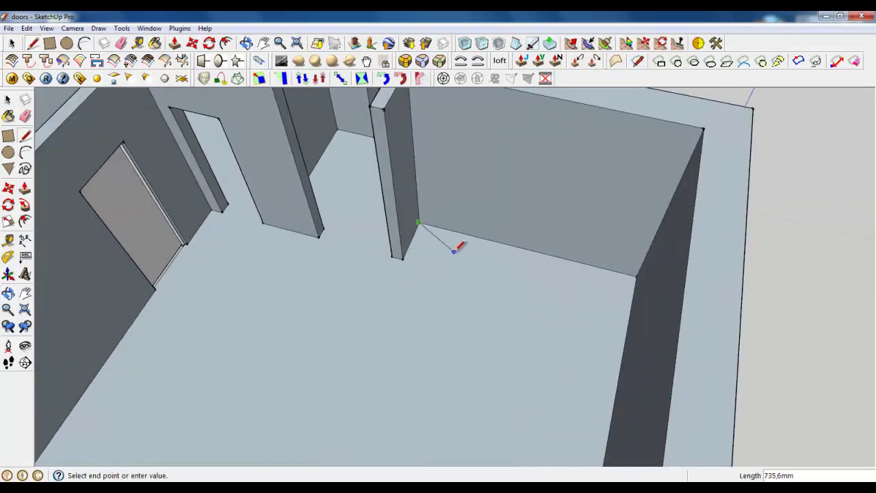
pyautogui.moveTo(460, 248); pyautogui.dragTo(491, 295, button='middle')
pyautogui.scroll(-4, 493, 328)
pyautogui.scroll(2, 493, 326)
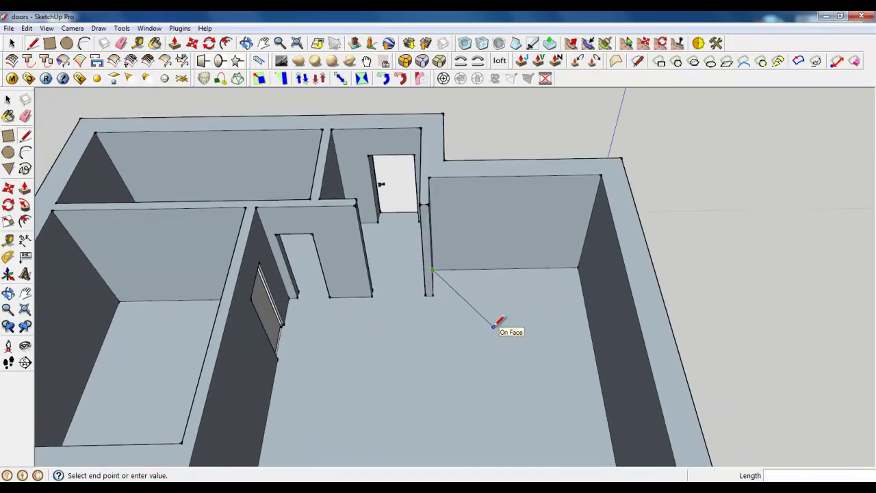
pyautogui.moveTo(493, 327); pyautogui.dragTo(438, 304, button='middle')
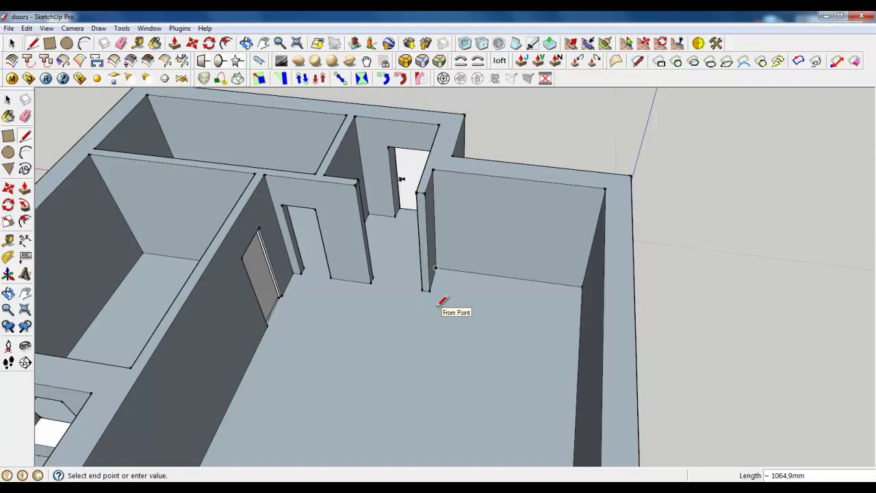
pyautogui.moveTo(446, 313); pyautogui.dragTo(419, 321, button='middle')
pyautogui.scroll(3, 454, 266)
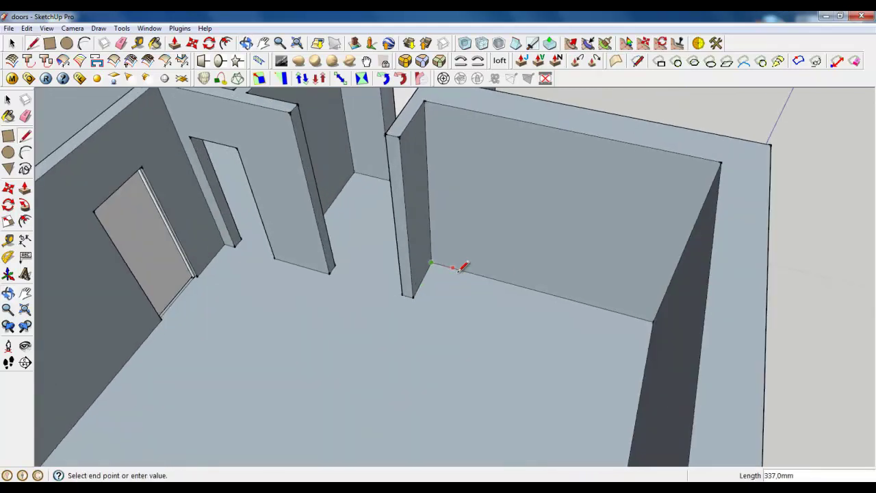
pyautogui.moveTo(472, 272); pyautogui.dragTo(458, 272, button='middle')
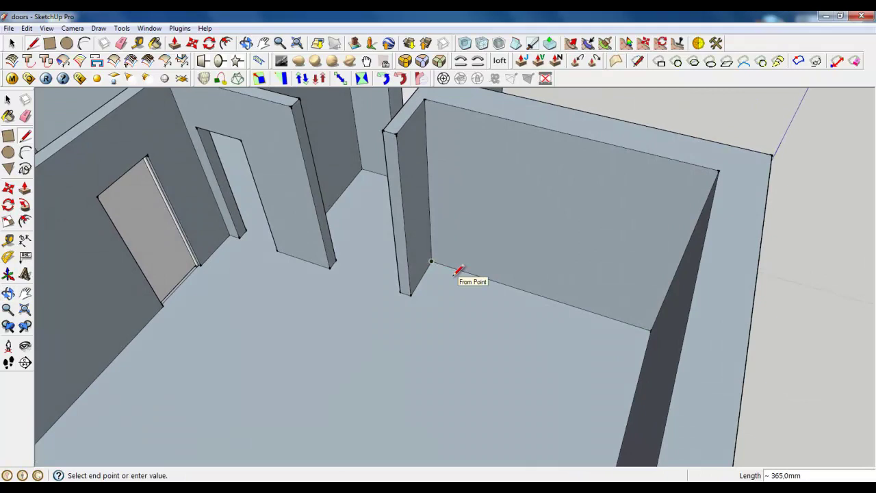
pyautogui.scroll(-2, 458, 272)
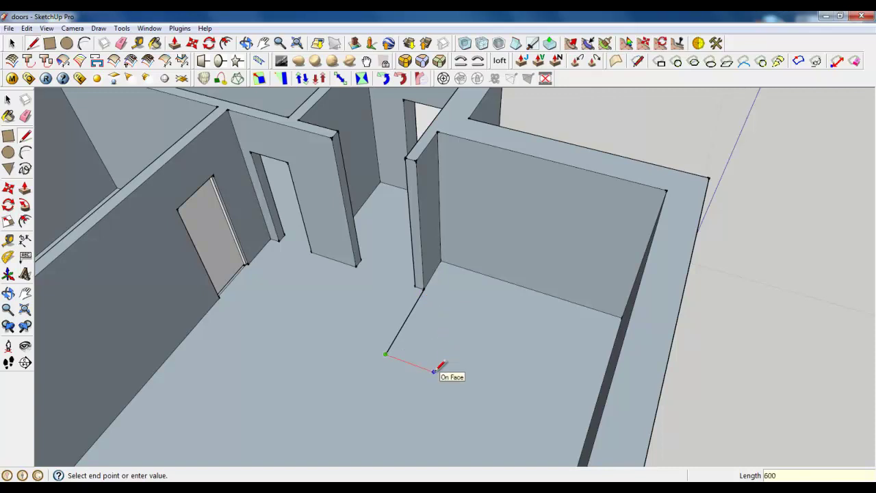
pyautogui.click(474, 270)
# - Outline a 600 mm deep cabinet run along the back wall to the side wall and erase the line dividing it from the peninsula
pyautogui.click(473, 271)
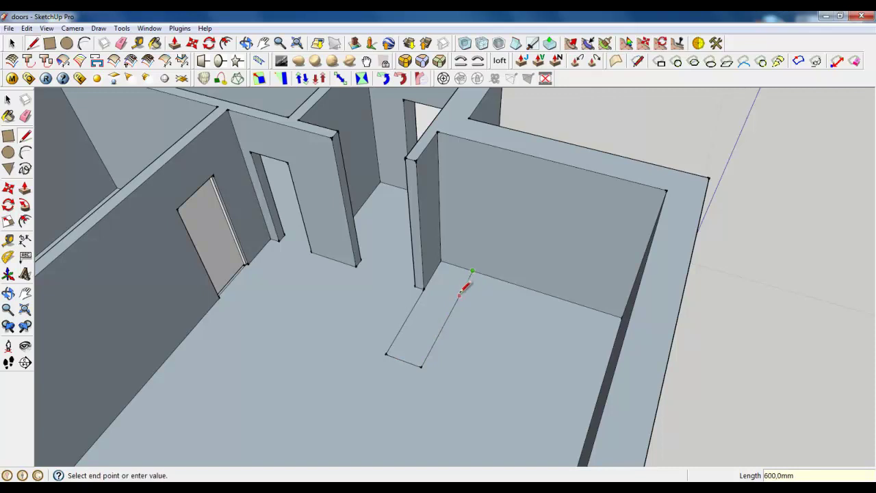
pyautogui.click(460, 295)
pyautogui.click(460, 296)
pyautogui.moveTo(474, 336); pyautogui.dragTo(617, 322, button='middle')
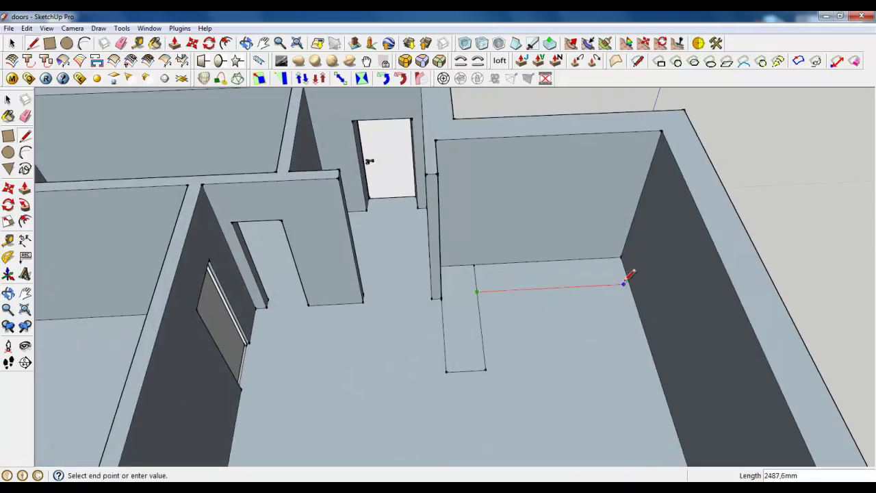
pyautogui.click(629, 283)
pyautogui.click(121, 42)
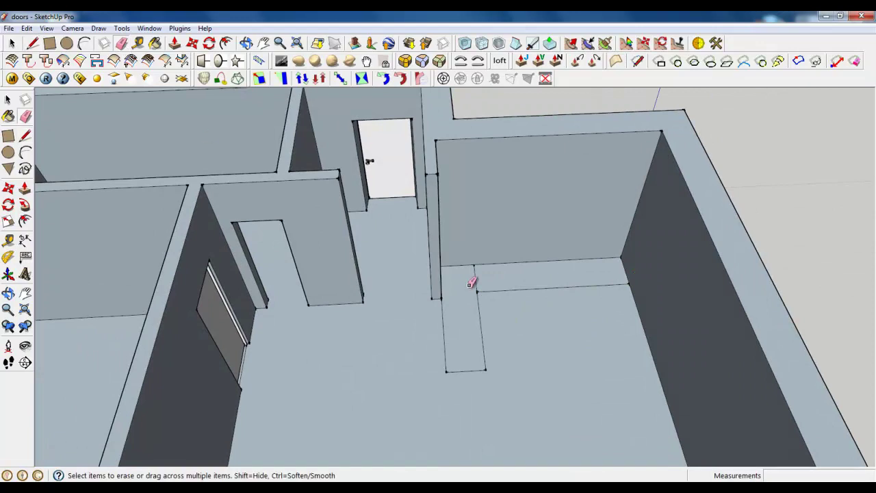
pyautogui.press('space')
# - Make the L-shaped cabinet footprint on the floor into a group
pyautogui.moveTo(522, 318)
pyautogui.mouseDown(button='middle')
pyautogui.moveTo(458, 322)
pyautogui.moveTo(445, 282)
pyautogui.mouseUp(button='middle')
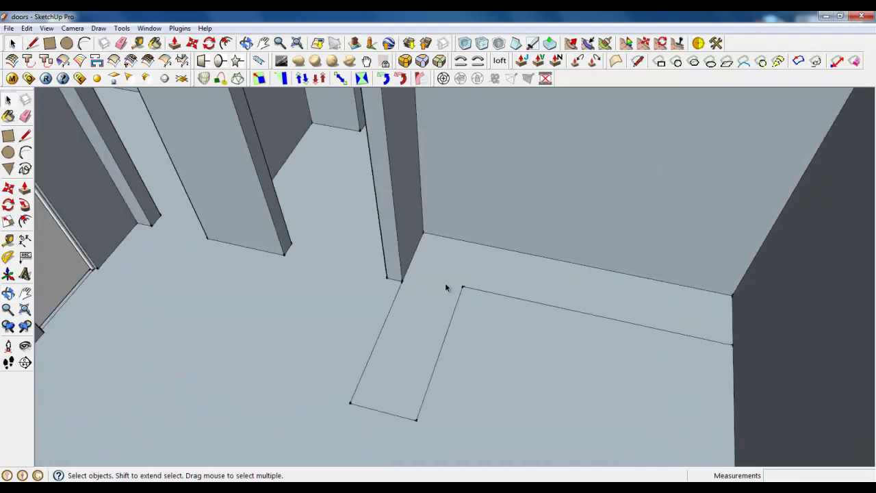
pyautogui.rightClick(442, 279)
pyautogui.click(481, 121)
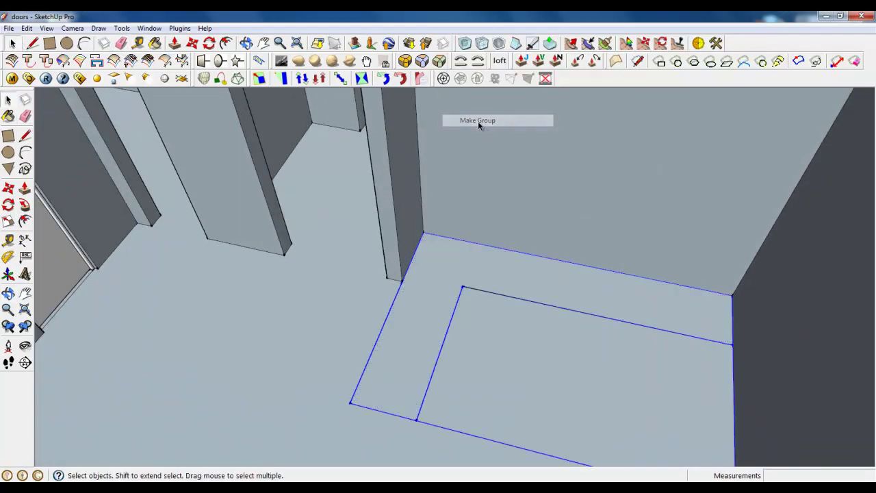
# - Open the footprint group for editing and extrude the L-shaped face upward 860 mm
pyautogui.doubleClick(459, 254)
pyautogui.click(175, 43)
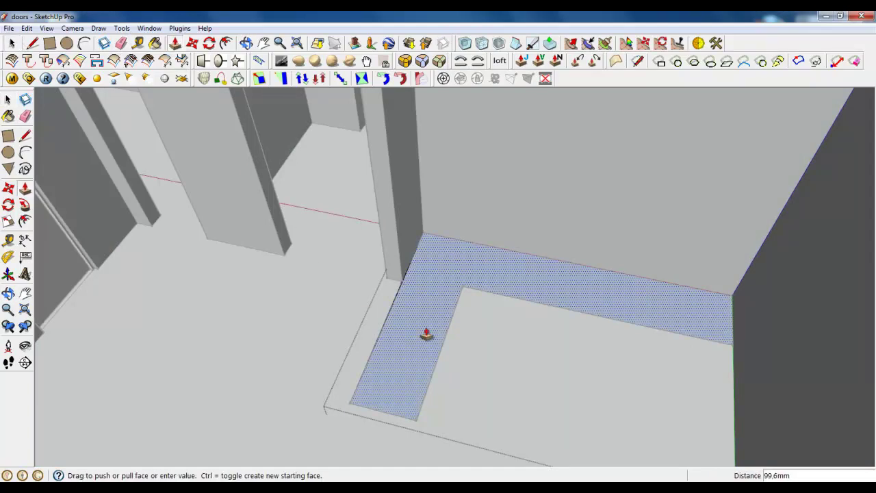
pyautogui.click(417, 335)
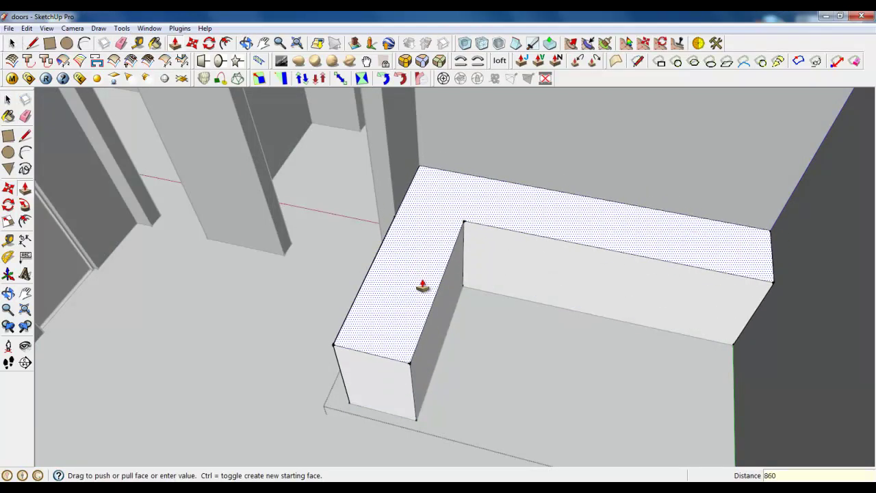
pyautogui.click(423, 287)
# - Mark a height of 120 mm with a line up the peninsula's inner front vertical edge, starting at the floor corner
pyautogui.scroll(3, 464, 401)
pyautogui.moveTo(463, 401); pyautogui.dragTo(445, 315, button='middle')
pyautogui.click(32, 43)
pyautogui.scroll(3, 303, 304)
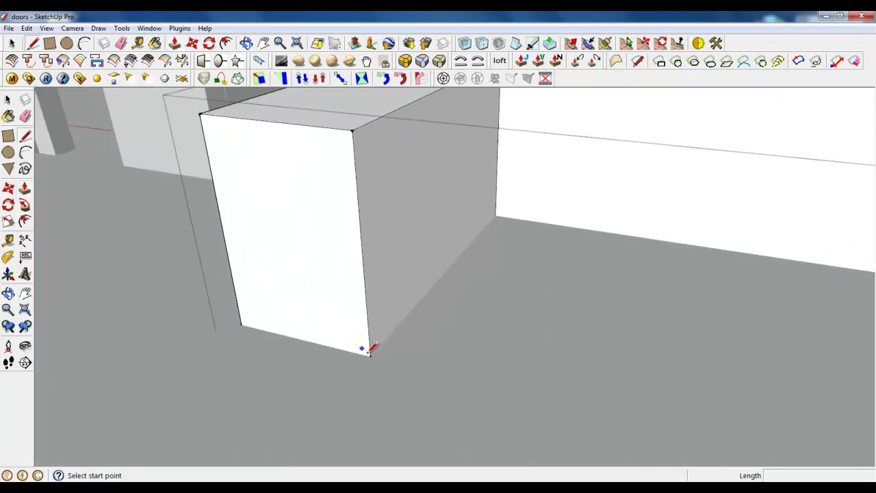
pyautogui.click(370, 356)
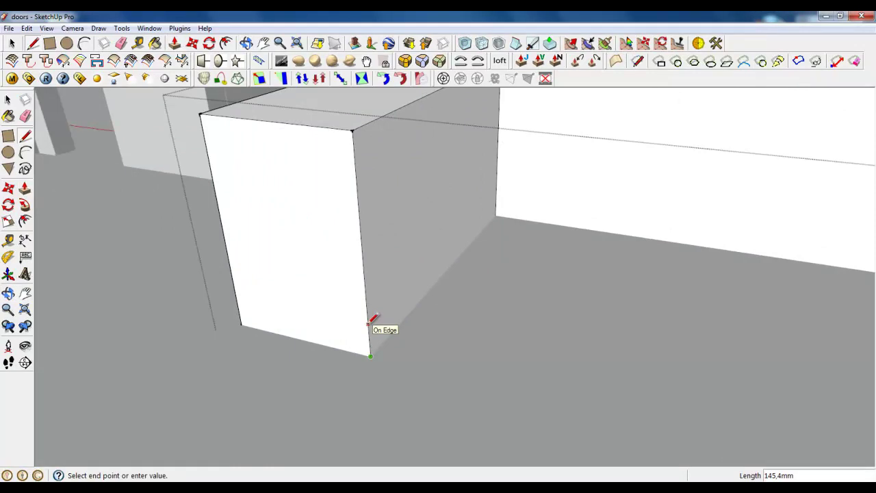
pyautogui.press('Escape')
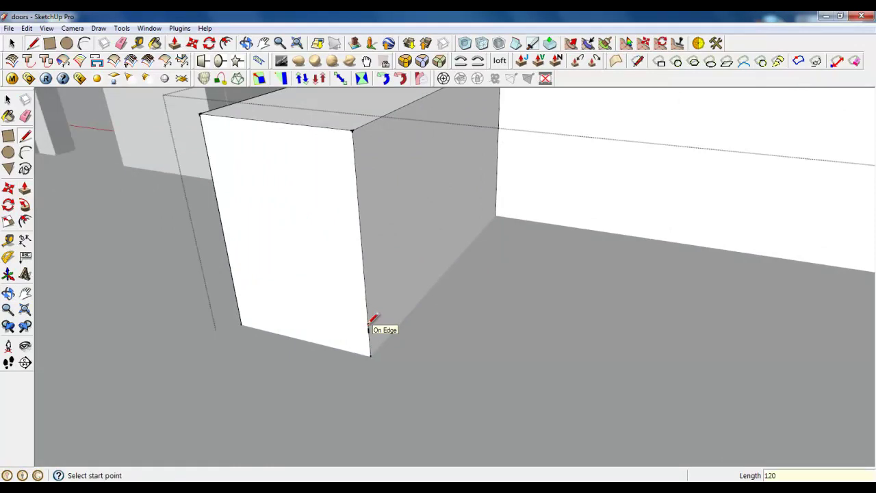
pyautogui.scroll(-5, 342, 444)
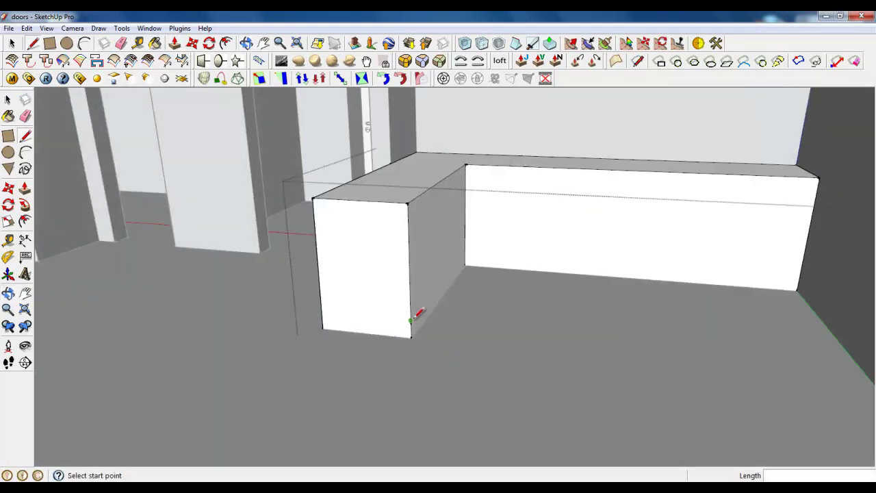
# - Draw the kickboard line from the 120 mm mark along the peninsula's inner side and the back run's front to the side wall
pyautogui.click(411, 321)
pyautogui.click(466, 265)
pyautogui.click(465, 252)
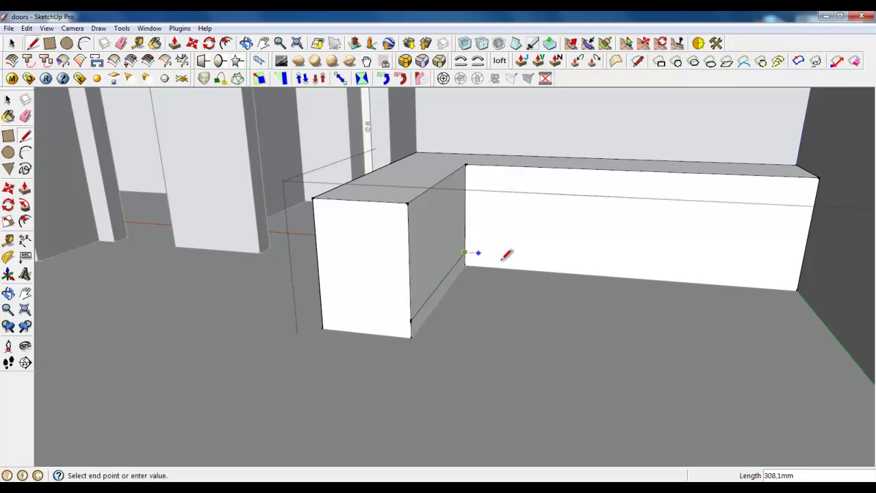
pyautogui.click(799, 275)
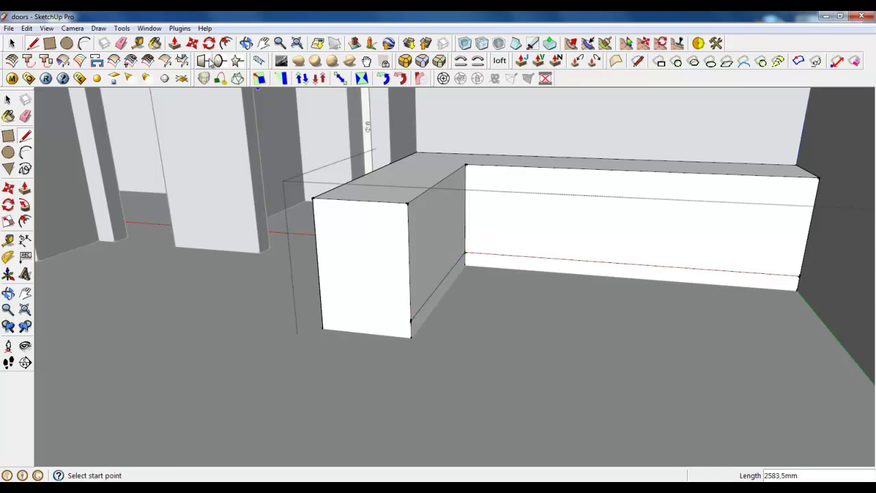
# - Push the kickboard faces of the peninsula and the back run inward 40 mm each
pyautogui.click(174, 43)
pyautogui.scroll(6, 481, 399)
pyautogui.click(423, 349)
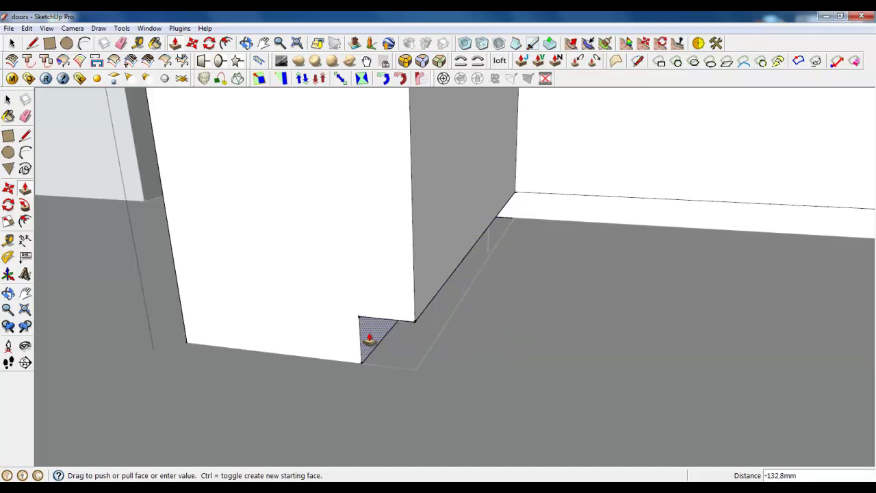
pyautogui.write('40')
pyautogui.press('Return')
pyautogui.click(574, 219)
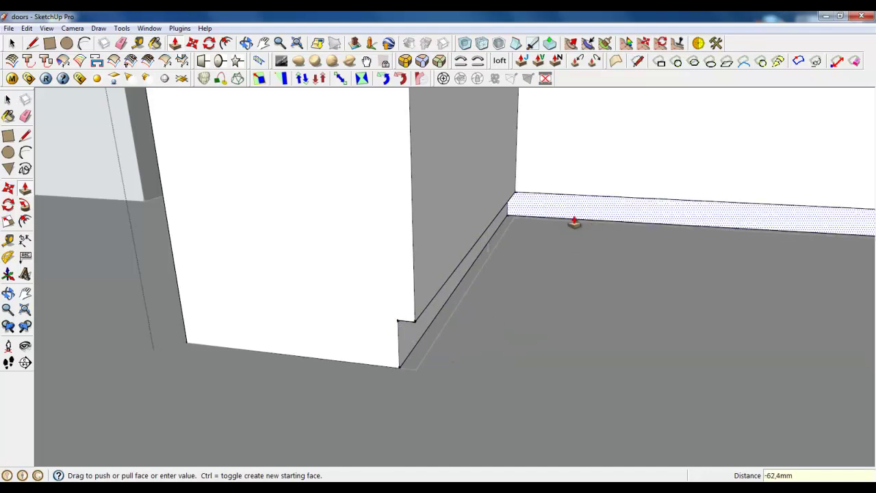
pyautogui.press('Return')
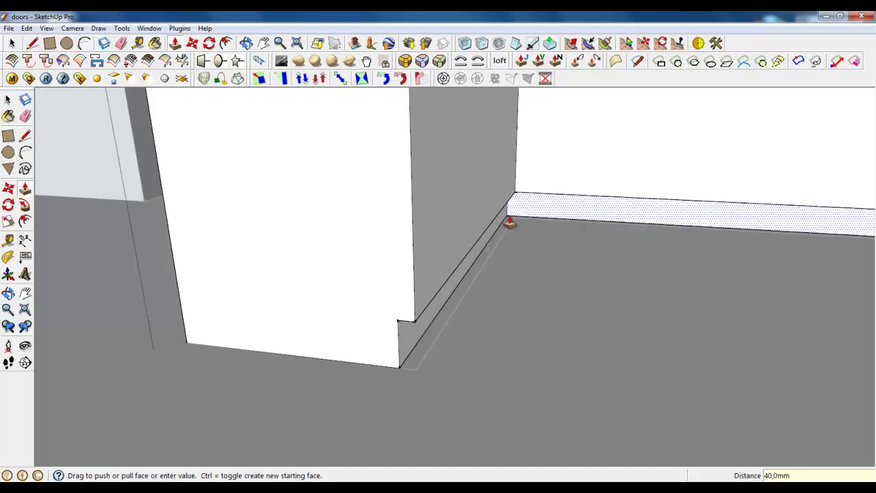
pyautogui.click(499, 220)
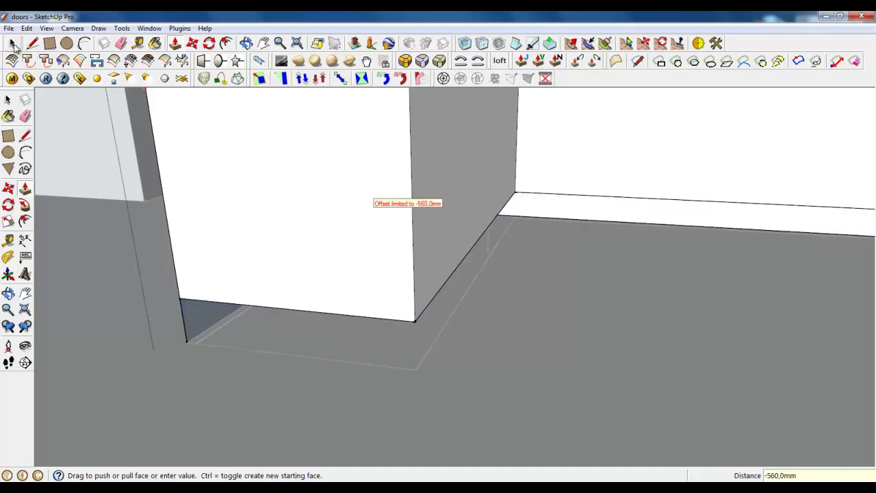
pyautogui.press('Escape')
# - Push the cabinet front faces above the kickboards inward 20 mm on both the peninsula and the back run
pyautogui.click(429, 239)
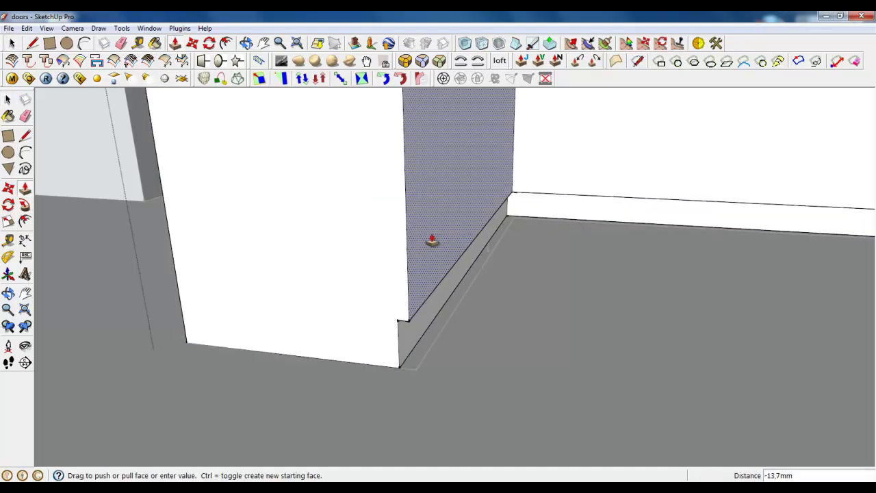
pyautogui.click(432, 239)
pyautogui.click(560, 188)
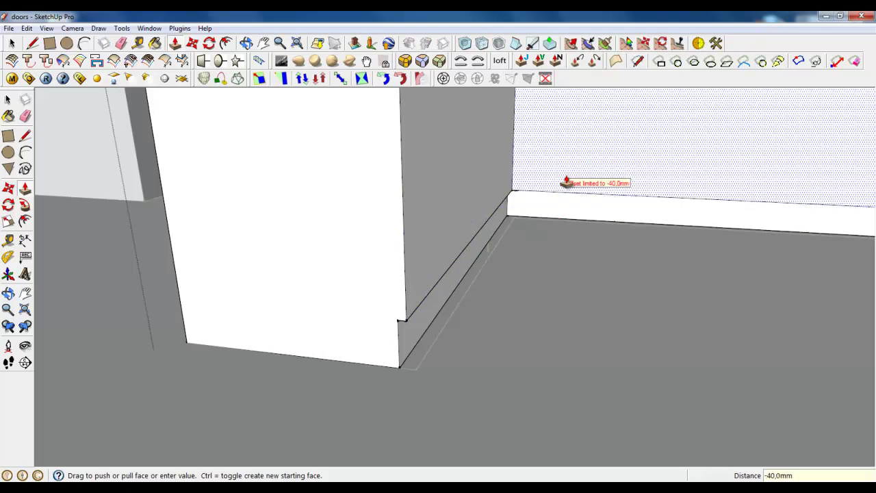
pyautogui.press('Return')
# - Draw a freehand rectangle on the top face of the peninsula, inset from its edges
pyautogui.scroll(-4, 432, 332)
pyautogui.moveTo(498, 265); pyautogui.dragTo(596, 350, button='middle')
pyautogui.moveTo(343, 325)
pyautogui.mouseDown(button='middle')
pyautogui.moveTo(573, 367)
pyautogui.moveTo(536, 367)
pyautogui.mouseUp(button='middle')
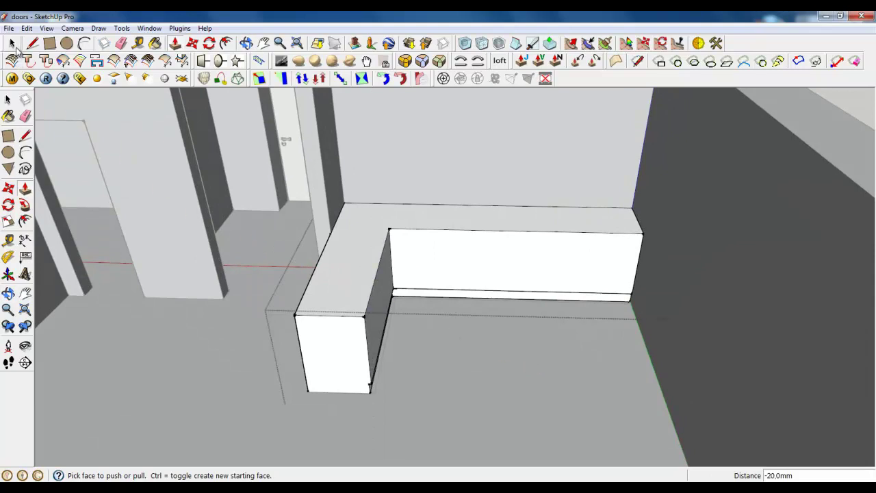
pyautogui.click(13, 44)
pyautogui.scroll(3, 367, 333)
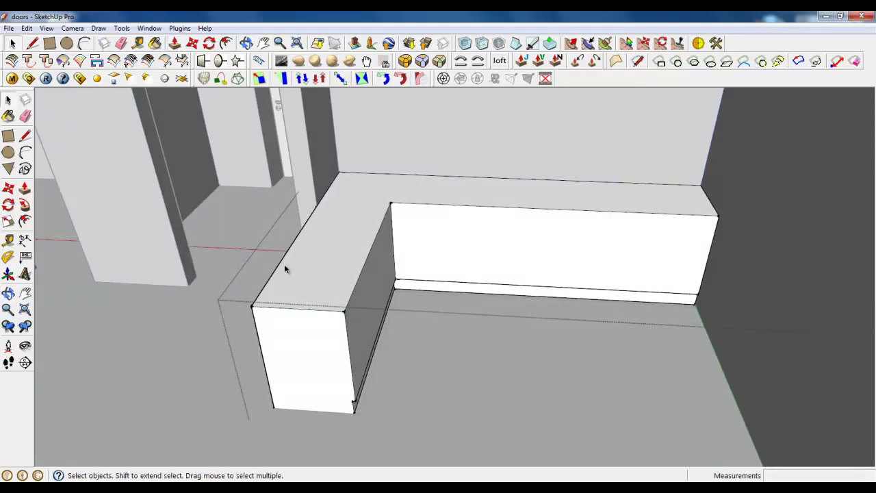
pyautogui.click(284, 268)
pyautogui.scroll(4, 285, 267)
pyautogui.press('r')
pyautogui.click(338, 202)
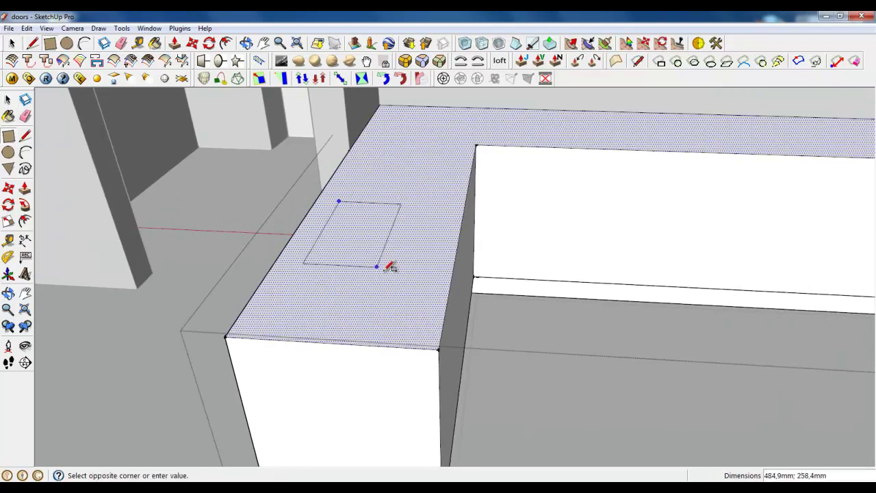
pyautogui.click(420, 292)
# - Select the rectangle on the peninsula top together with its edges and make it a group
pyautogui.click(11, 47)
pyautogui.scroll(1, 323, 291)
pyautogui.moveTo(323, 292); pyautogui.dragTo(349, 281, button='middle')
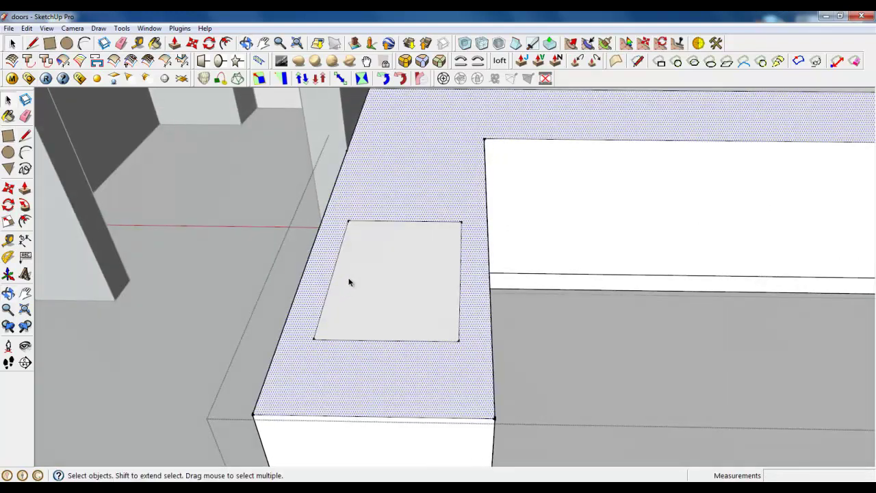
pyautogui.doubleClick(360, 261)
pyautogui.rightClick(361, 261)
pyautogui.click(401, 131)
# - Inside the new group, raise the rectangle about 80 mm and pull its front face about 258 mm to the peninsula's end
pyautogui.doubleClick(421, 294)
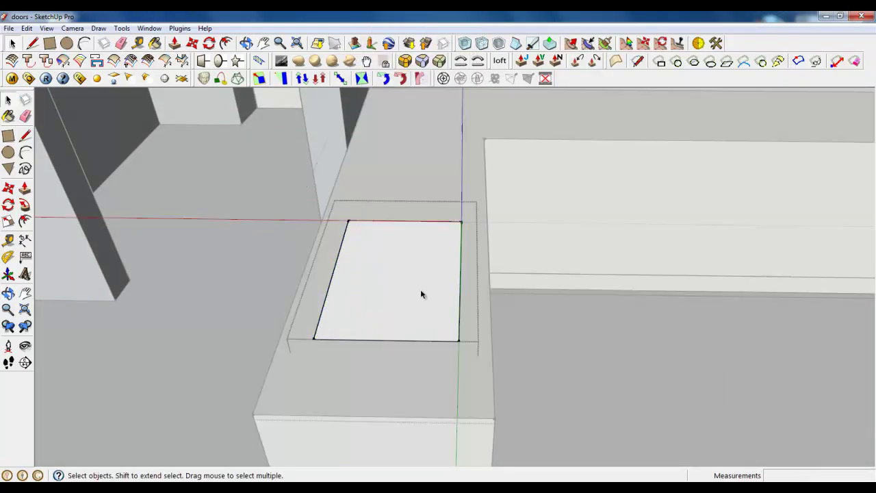
pyautogui.press('p')
pyautogui.moveTo(387, 269); pyautogui.dragTo(387, 248)
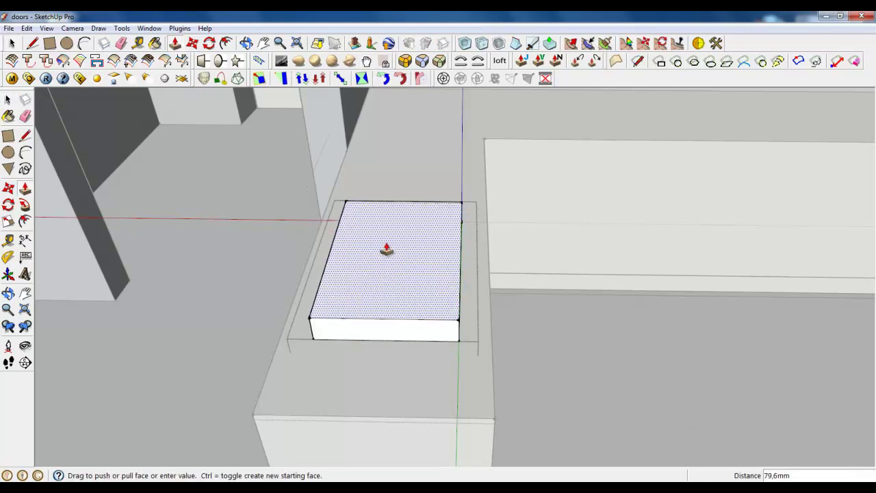
pyautogui.moveTo(404, 361); pyautogui.dragTo(417, 443)
pyautogui.moveTo(417, 444); pyautogui.dragTo(279, 448, button='middle')
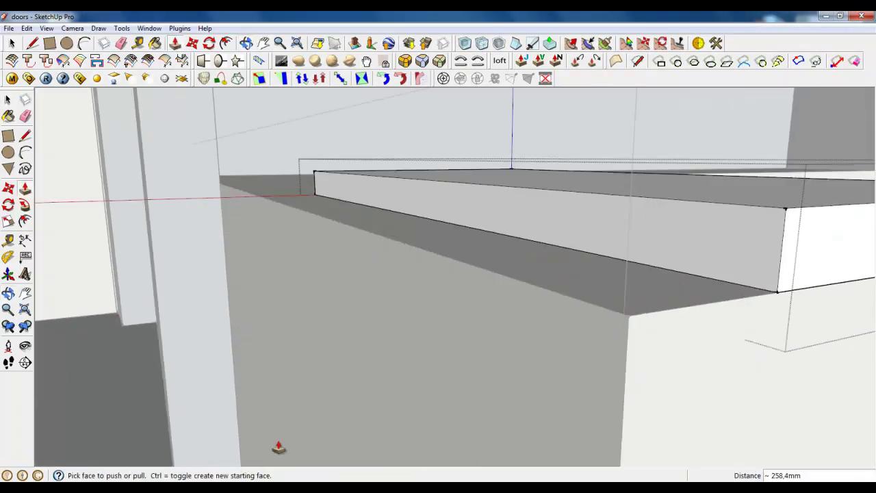
# - Pull the countertop slab's long side faces to the peninsula's edges, one by about 90 mm, and extend its rear face to the wall
pyautogui.moveTo(494, 252); pyautogui.dragTo(550, 341)
pyautogui.moveTo(550, 341); pyautogui.dragTo(426, 293, button='middle')
pyautogui.moveTo(427, 294); pyautogui.dragTo(444, 340)
pyautogui.moveTo(443, 340); pyautogui.dragTo(364, 391, button='middle')
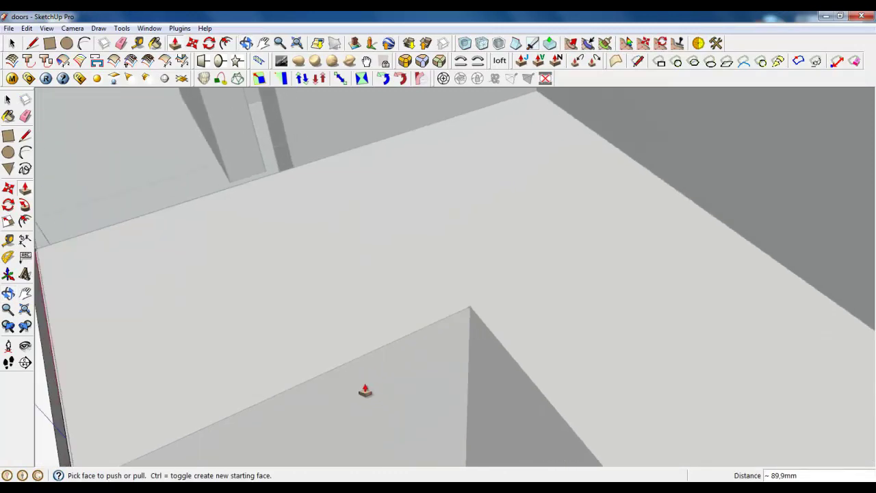
pyautogui.moveTo(59, 440); pyautogui.dragTo(706, 190)
pyautogui.moveTo(478, 270); pyautogui.dragTo(614, 267, button='middle')
pyautogui.scroll(-5, 470, 199)
pyautogui.moveTo(470, 199); pyautogui.dragTo(518, 278, button='middle')
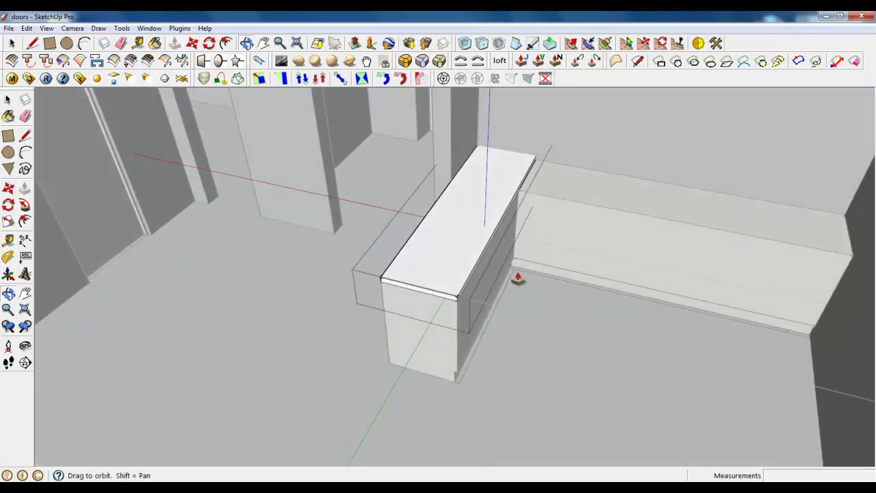
# - Pull the countertop's inner long side face outward 25 mm beyond the peninsula's cabinet fronts
pyautogui.scroll(1, 542, 204)
pyautogui.scroll(3, 458, 348)
pyautogui.moveTo(445, 329); pyautogui.dragTo(420, 254, button='middle')
pyautogui.moveTo(424, 239); pyautogui.dragTo(450, 236)
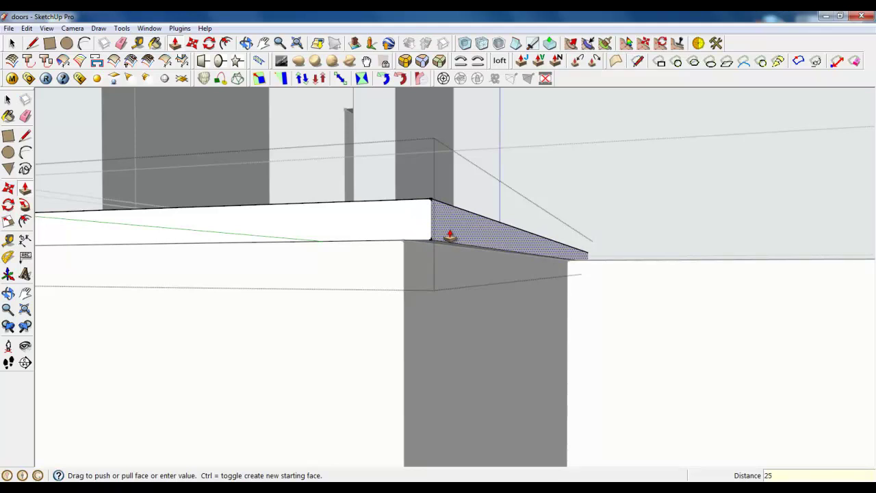
pyautogui.press('Return')
# - Examine the countertop's overhang at the peninsula's free end and compare it with the Kitchen zone final render
pyautogui.moveTo(452, 256); pyautogui.dragTo(522, 254, button='middle')
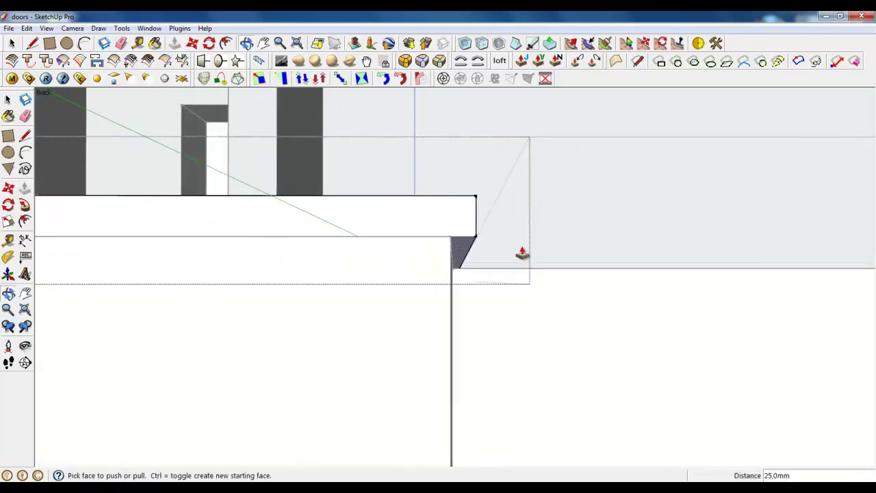
pyautogui.scroll(3, 506, 252)
pyautogui.scroll(-3, 463, 261)
pyautogui.scroll(1, 474, 261)
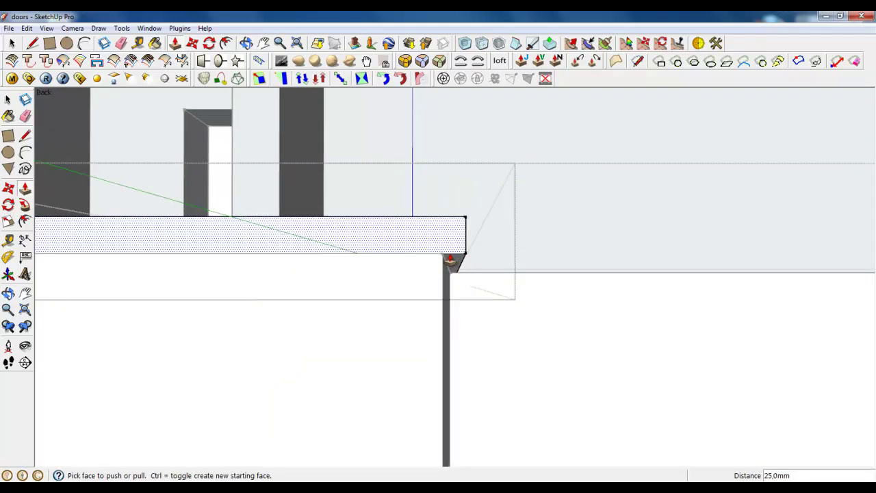
pyautogui.moveTo(448, 277); pyautogui.dragTo(329, 313, button='middle')
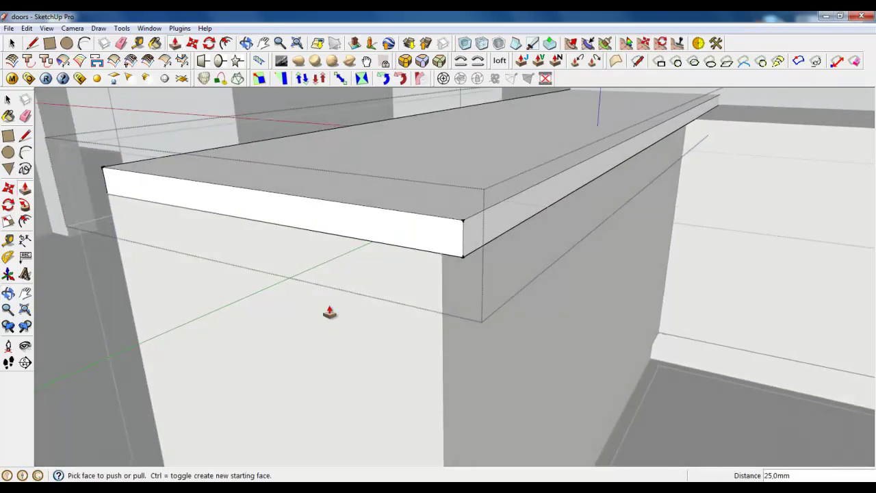
pyautogui.scroll(-1, 391, 300)
pyautogui.scroll(-2, 370, 312)
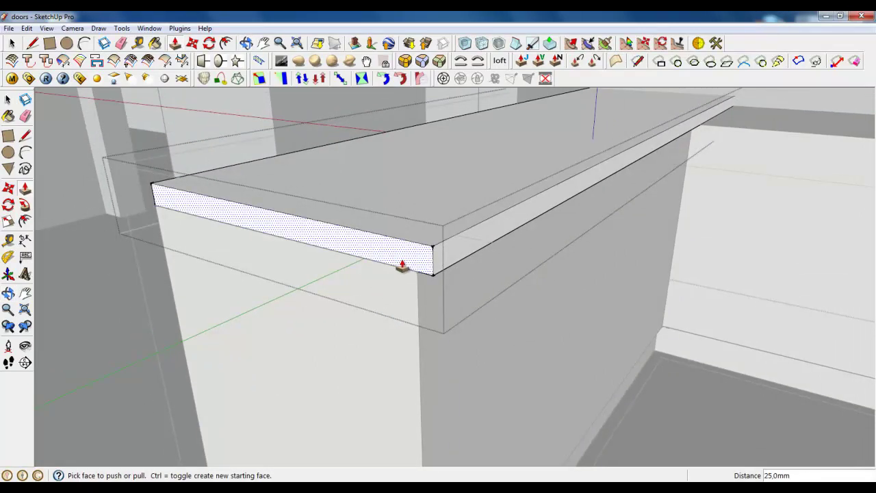
pyautogui.hotkey('alt', 'Tab')
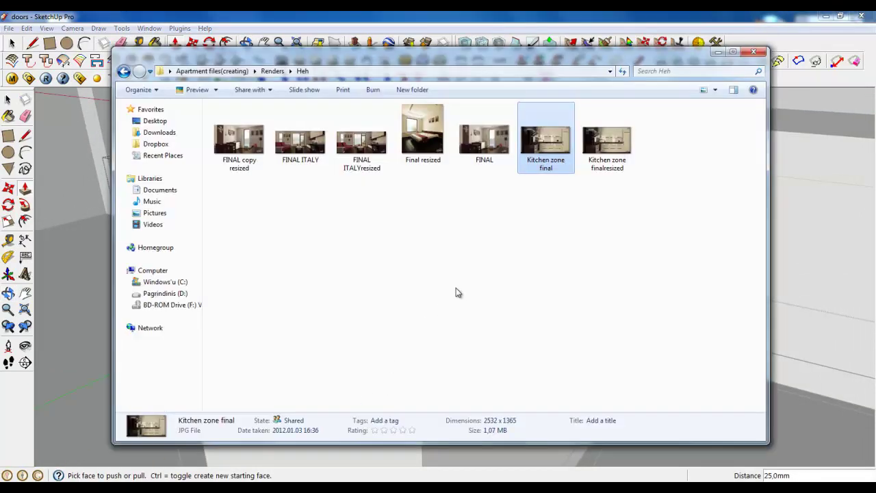
pyautogui.doubleClick(541, 154)
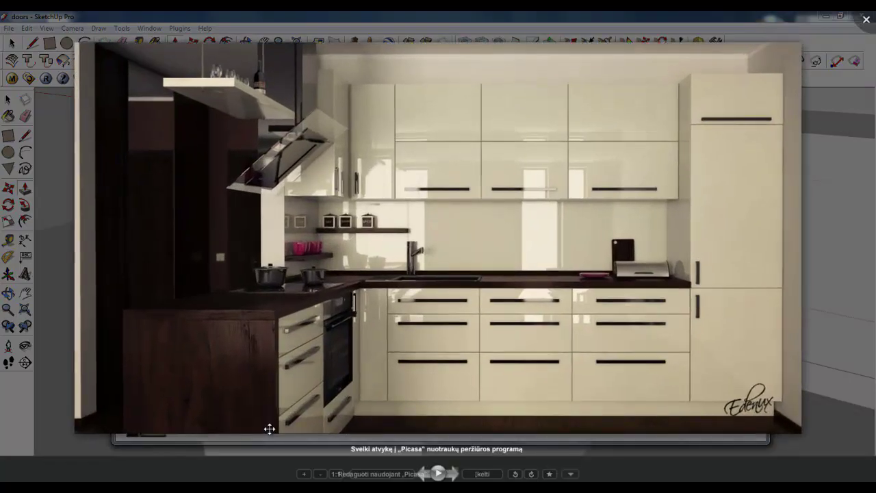
pyautogui.press('Escape')
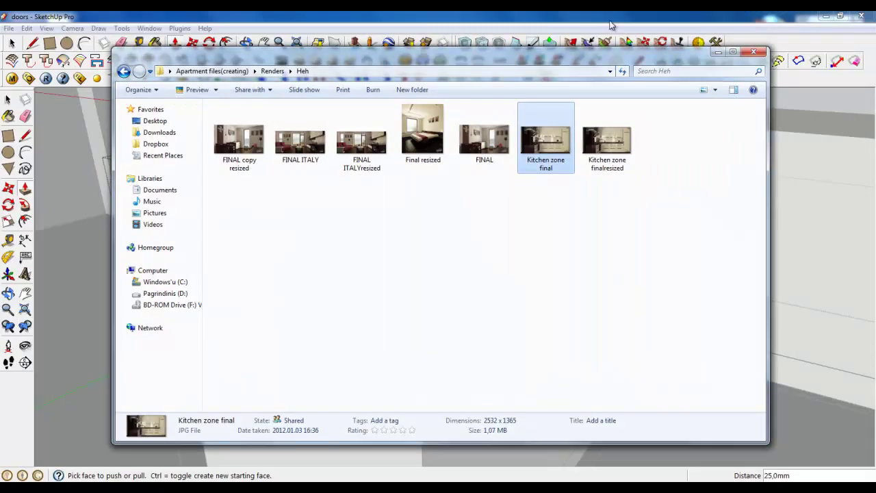
pyautogui.hotkey('alt', 'Tab')
# - Pull the countertop's face at the peninsula's free end outward 40 mm
pyautogui.moveTo(506, 206); pyautogui.dragTo(361, 295, button='middle')
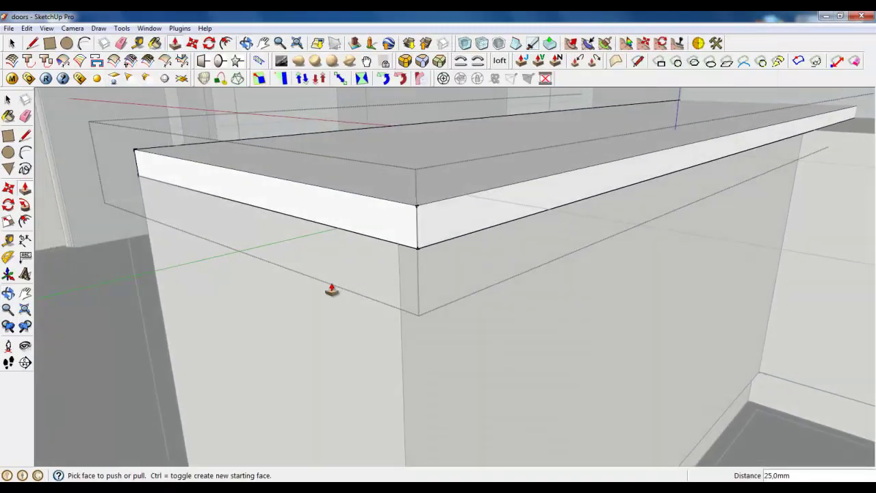
pyautogui.moveTo(392, 233); pyautogui.dragTo(362, 234)
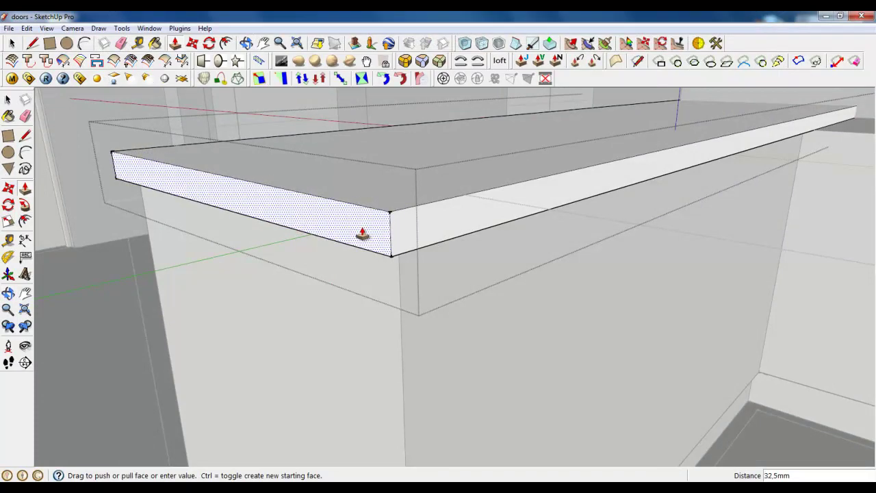
pyautogui.press('Return')
# - Split the end overhang's underside with a line along the cabinet and pull that strip 860 mm down to form an end panel
pyautogui.moveTo(379, 297); pyautogui.dragTo(43, 88, button='middle')
pyautogui.click(32, 43)
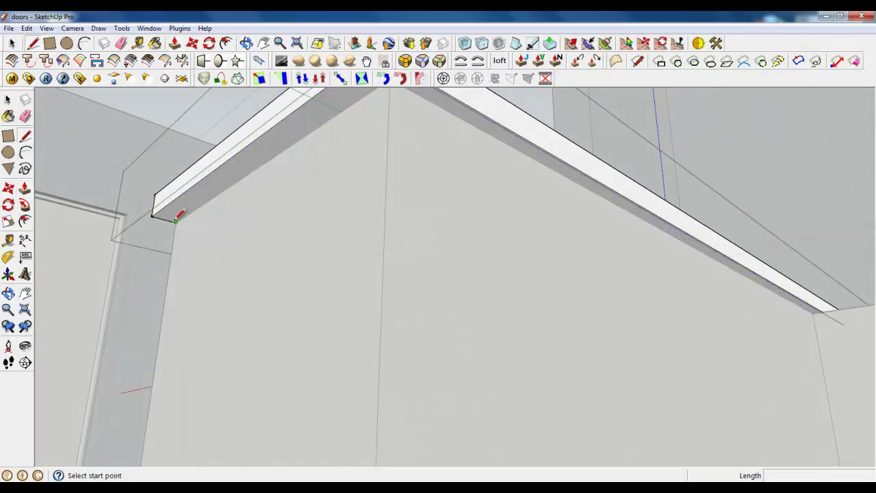
pyautogui.click(175, 219)
pyautogui.moveTo(176, 220); pyautogui.dragTo(304, 195, button='middle')
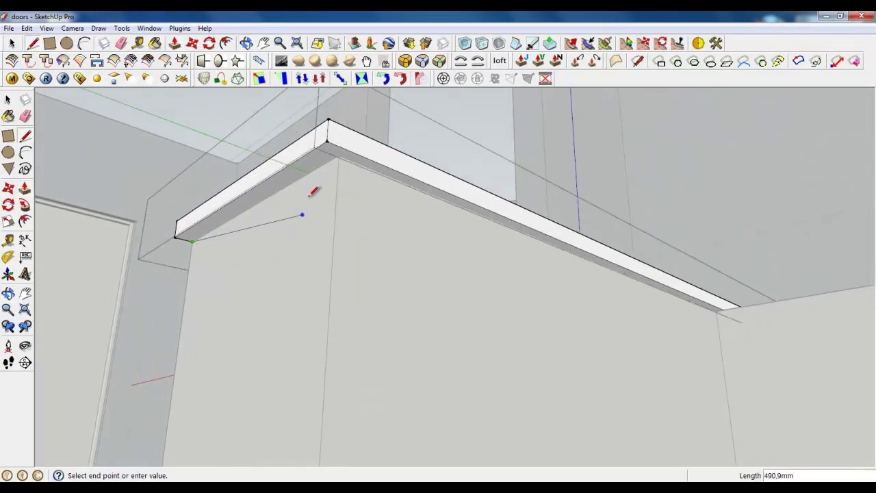
pyautogui.click(347, 150)
pyautogui.press('p')
pyautogui.moveTo(315, 160); pyautogui.dragTo(409, 389, button='middle')
pyautogui.click(649, 385)
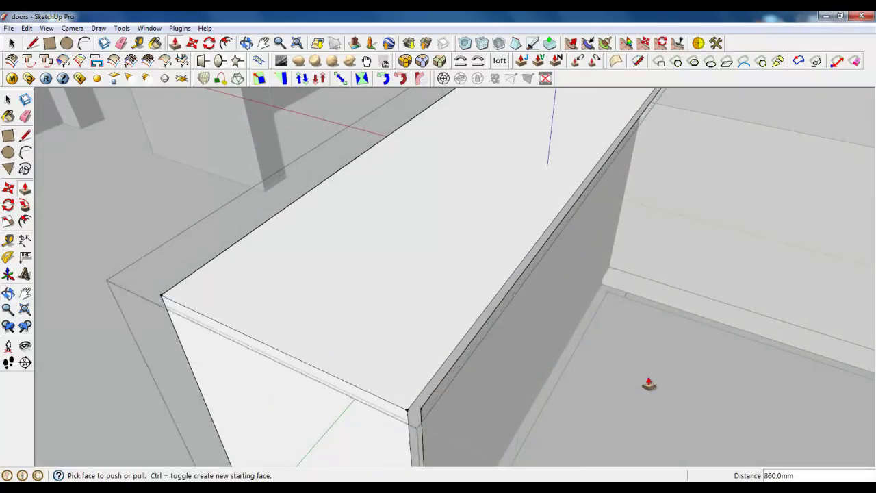
# - Draw a horizontal 40 mm line across the end panel's narrow inner edge, level with the countertop's underside
pyautogui.scroll(-3, 495, 313)
pyautogui.moveTo(496, 313); pyautogui.dragTo(440, 239, button='middle')
pyautogui.scroll(3, 146, 124)
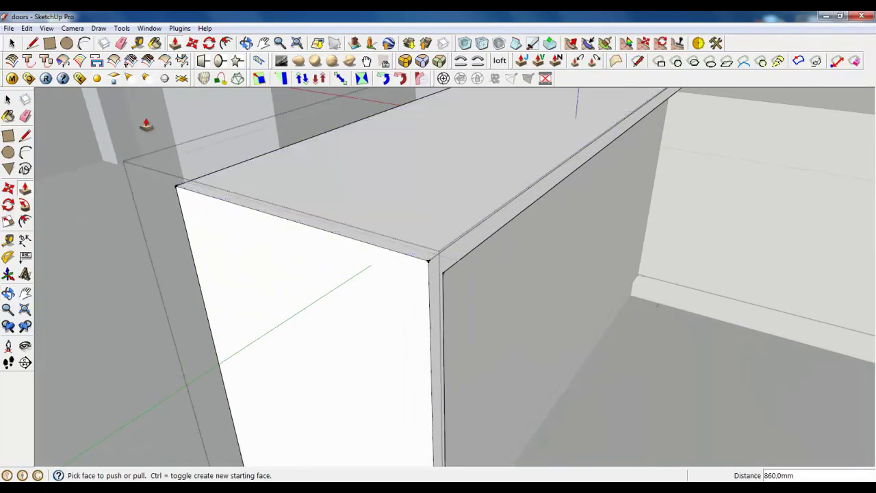
pyautogui.click(33, 44)
pyautogui.scroll(-3, 305, 391)
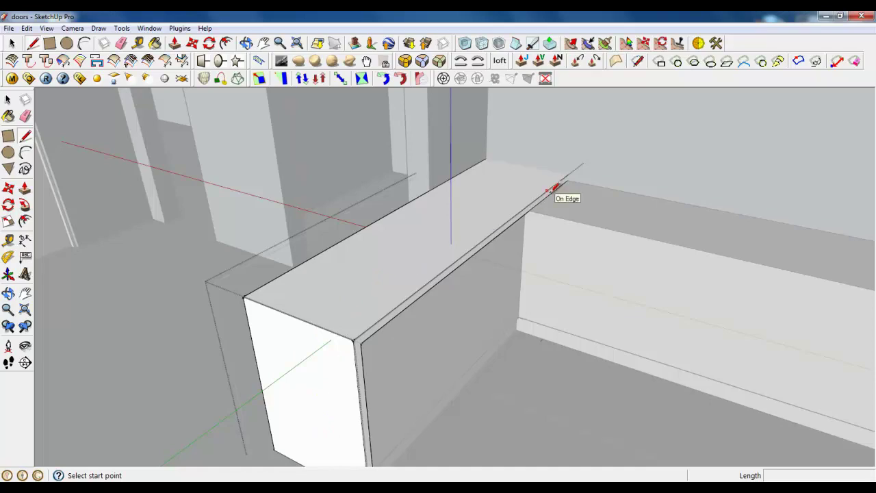
pyautogui.scroll(5, 365, 347)
pyautogui.moveTo(352, 348)
pyautogui.mouseDown(button='middle')
pyautogui.moveTo(260, 326)
pyautogui.moveTo(287, 323)
pyautogui.mouseUp(button='middle')
pyautogui.scroll(3, 376, 287)
pyautogui.click(384, 277)
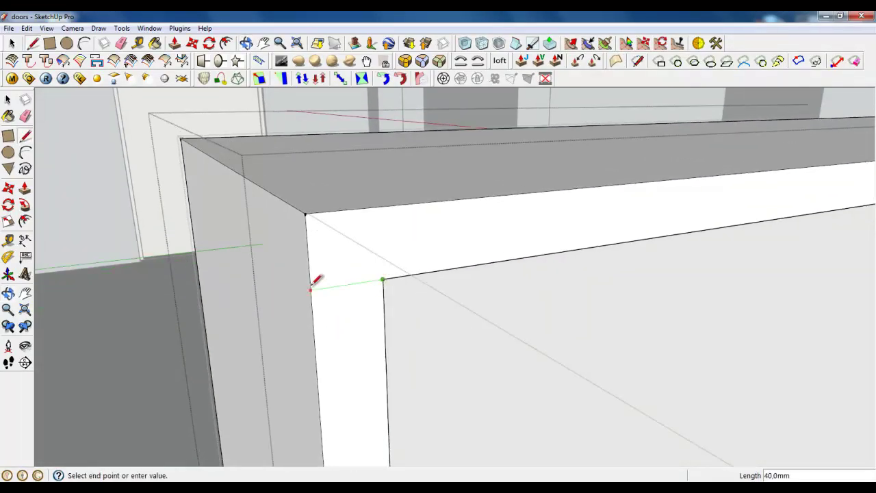
pyautogui.click(313, 280)
# - Draw a parallel 40 mm line 1 mm below the previous one across the end panel's narrow edge
pyautogui.scroll(3, 311, 278)
pyautogui.click(307, 279)
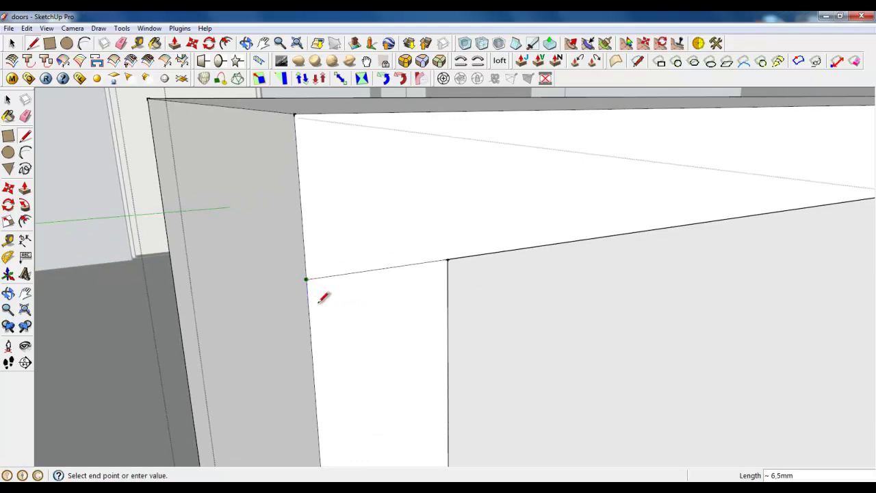
pyautogui.press('Escape')
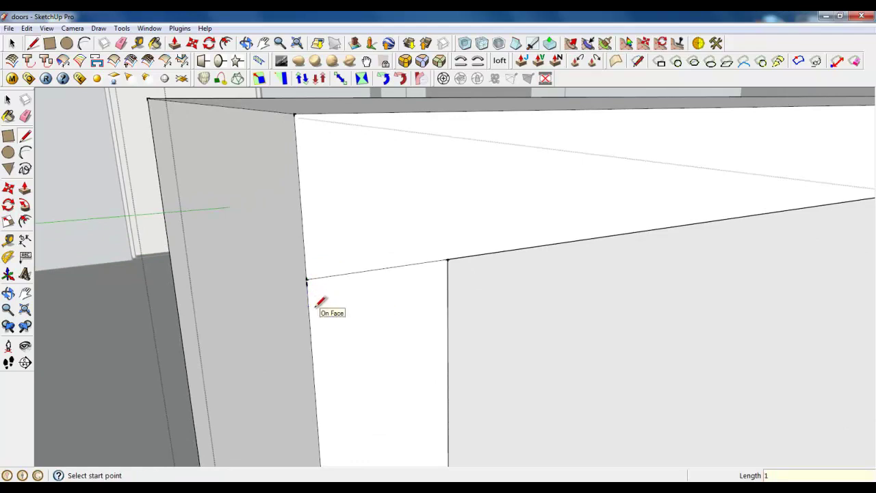
pyautogui.click(307, 280)
pyautogui.click(451, 261)
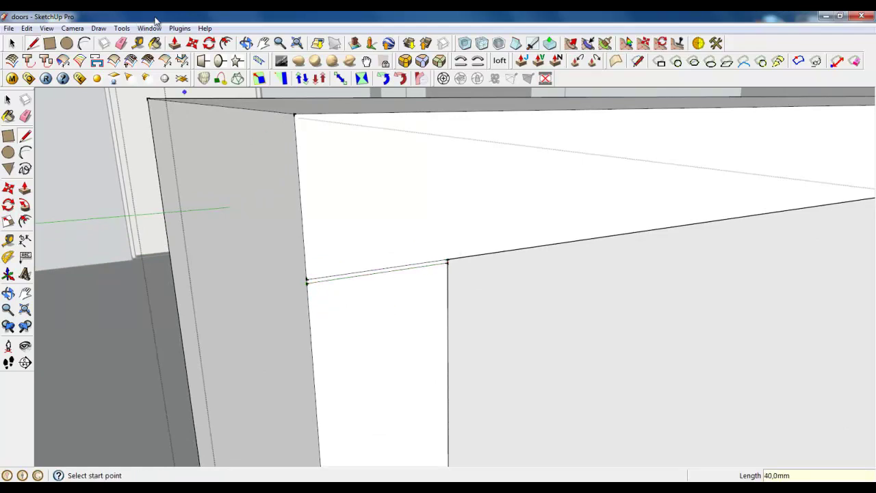
# - Push the thin strip between the two lines 605 mm through the end panel's full width to form a seam, and inspect its edges
pyautogui.click(174, 43)
pyautogui.click(319, 289)
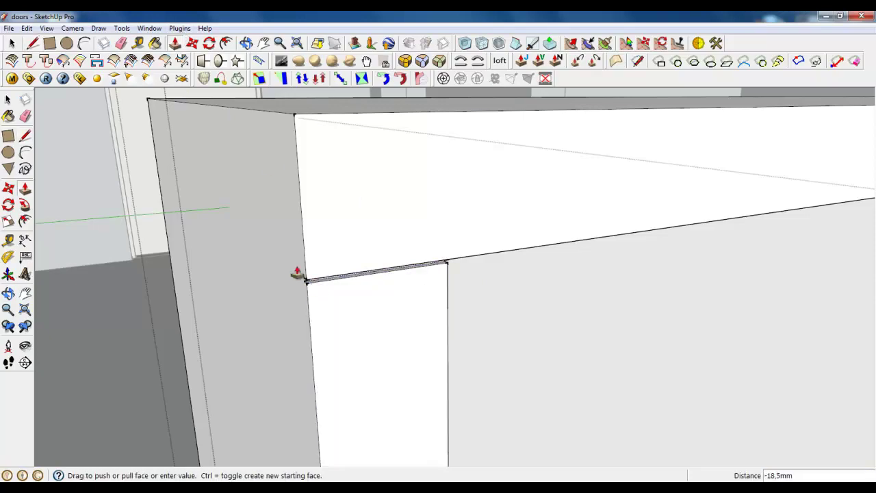
pyautogui.click(154, 143)
pyautogui.moveTo(211, 219); pyautogui.dragTo(613, 309, button='middle')
pyautogui.moveTo(274, 226); pyautogui.dragTo(642, 239, button='middle')
pyautogui.scroll(5, 371, 307)
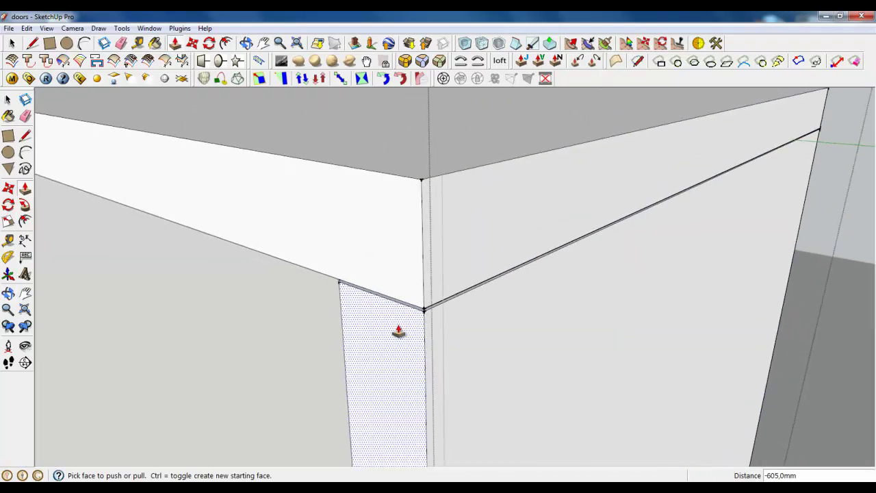
pyautogui.click(11, 42)
pyautogui.scroll(1, 395, 310)
pyautogui.scroll(2, 395, 310)
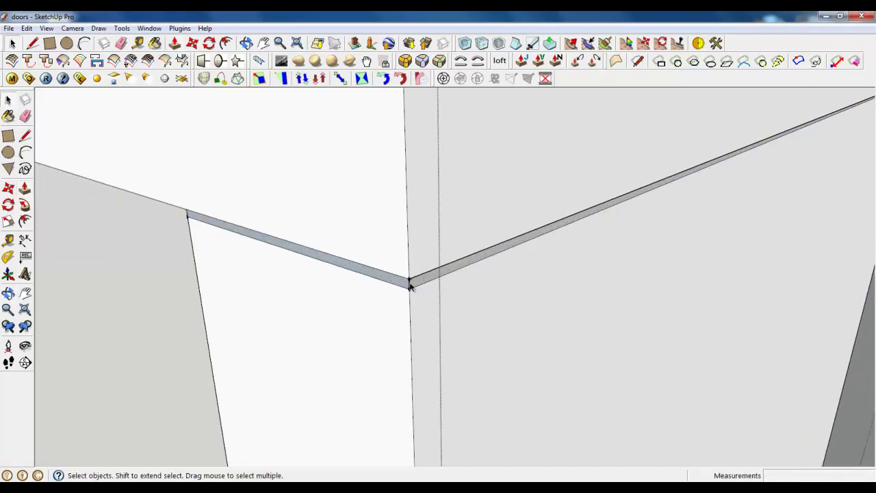
pyautogui.scroll(3, 171, 228)
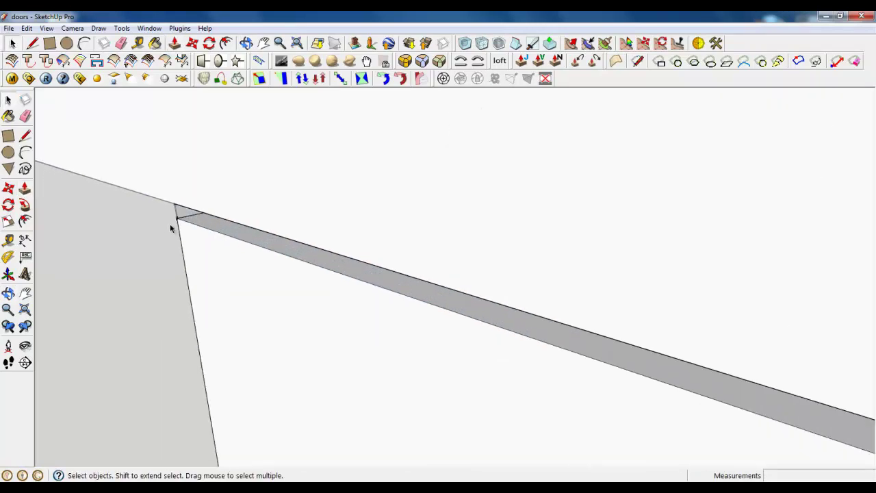
pyautogui.scroll(-8, 245, 347)
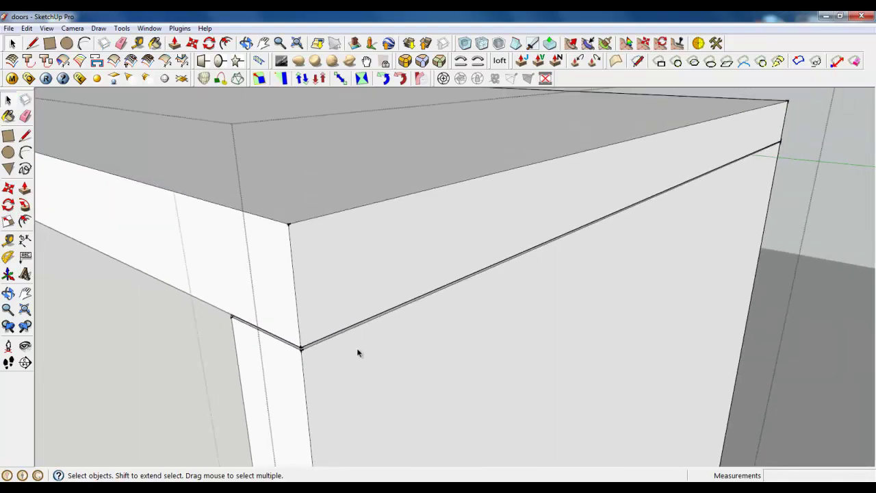
# - Draw a vertical 40 mm line on the countertop's inner side where it meets the back run's front edge
pyautogui.moveTo(358, 352); pyautogui.dragTo(310, 358, button='middle')
pyautogui.scroll(-3, 434, 308)
pyautogui.scroll(6, 473, 251)
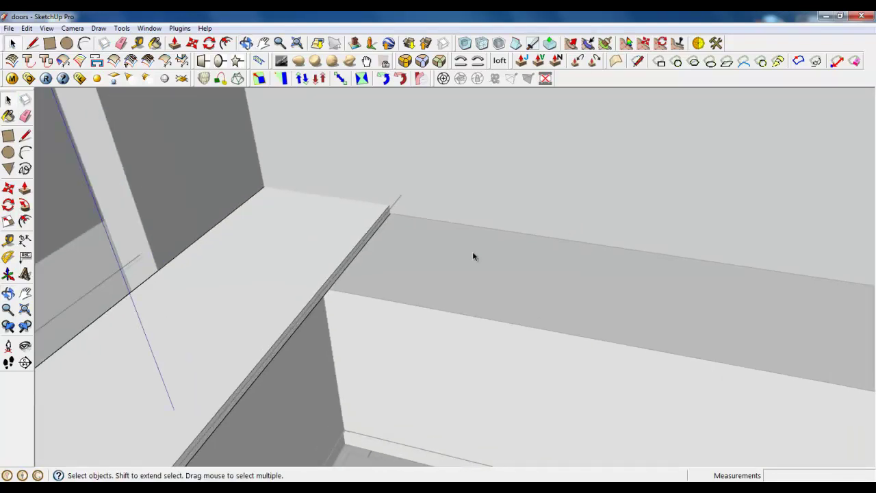
pyautogui.press('l')
pyautogui.scroll(2, 302, 280)
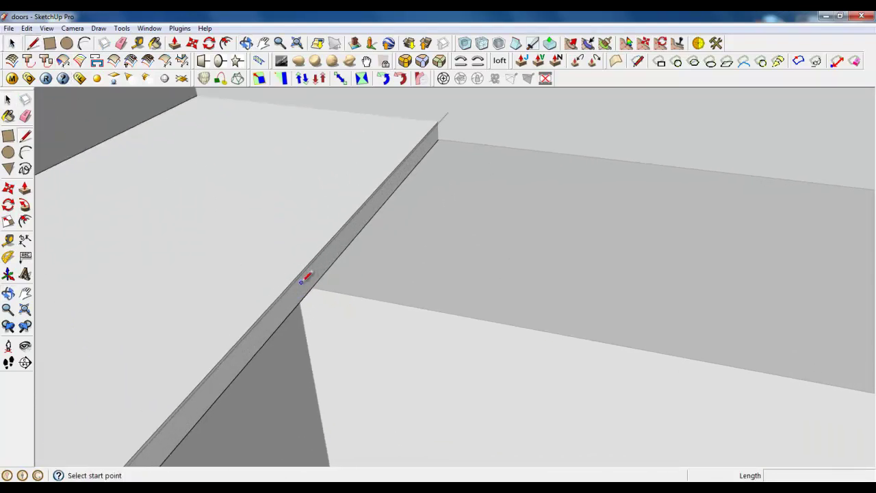
pyautogui.click(312, 286)
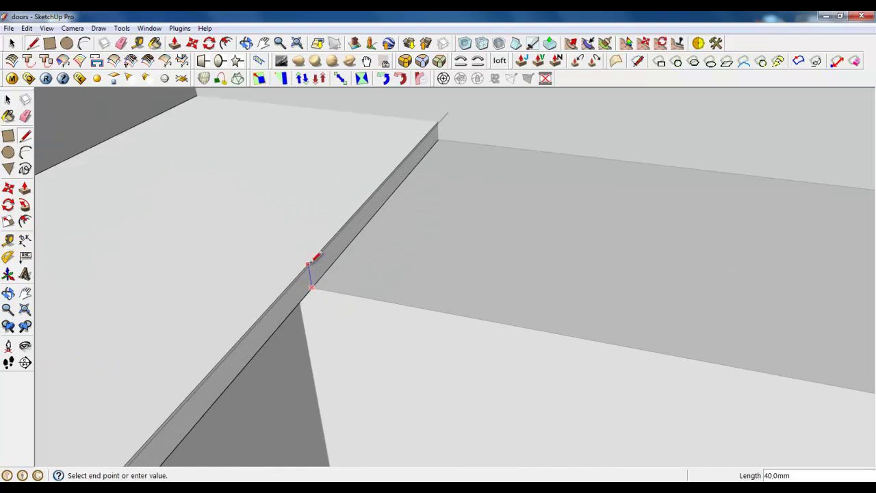
pyautogui.click(308, 264)
# - Extend the countertop's side face behind the vertical line 2578.5 mm over the back run to the far wall
pyautogui.click(174, 43)
pyautogui.click(341, 257)
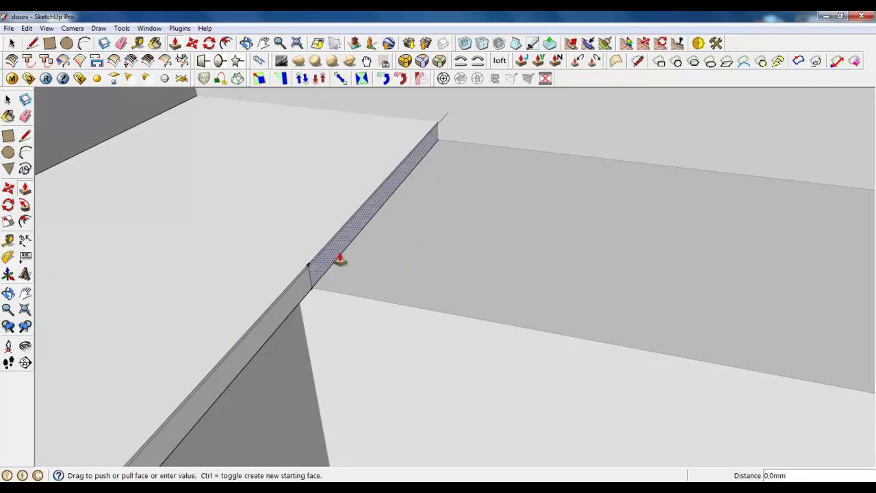
pyautogui.scroll(-5, 453, 345)
pyautogui.moveTo(467, 348); pyautogui.dragTo(526, 351, button='middle')
pyautogui.scroll(-2, 525, 354)
pyautogui.scroll(-4, 593, 327)
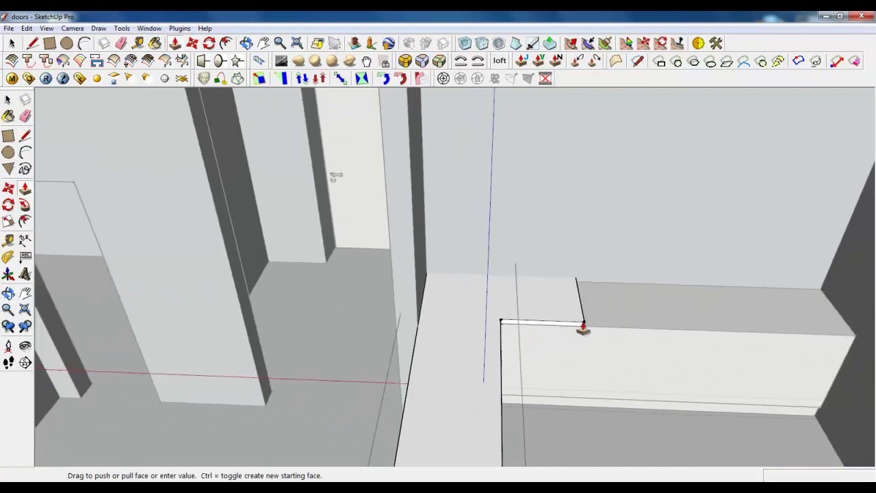
pyautogui.click(755, 286)
# - Open the "Kitchen zone final" reference render and check where the back countertop ends beside the tall cabinet
pyautogui.scroll(3, 751, 326)
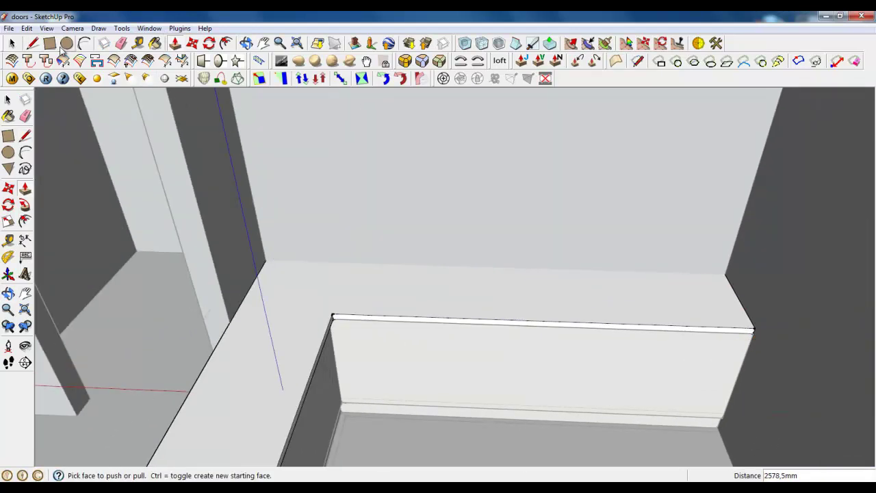
pyautogui.click(33, 43)
pyautogui.click(755, 328)
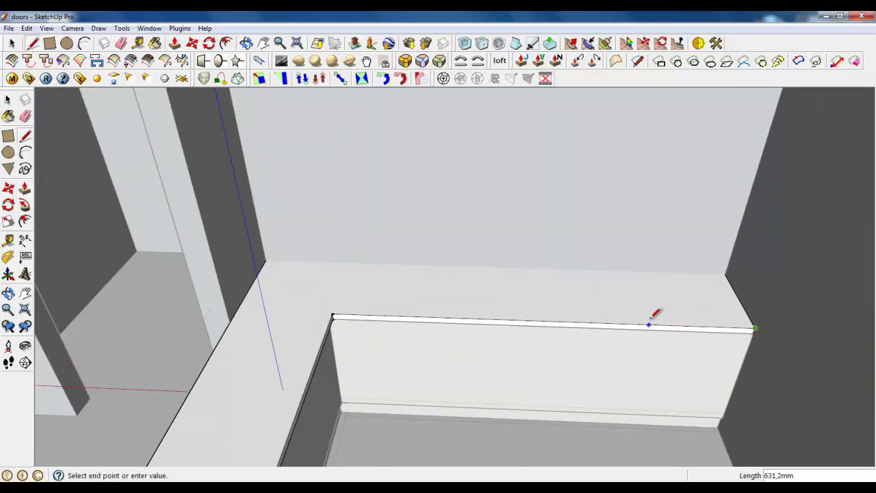
pyautogui.click(135, 486)
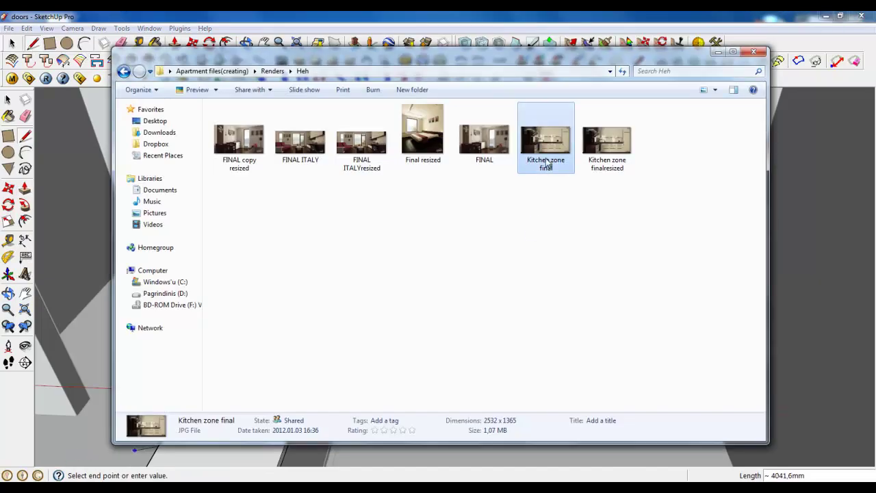
pyautogui.doubleClick(552, 149)
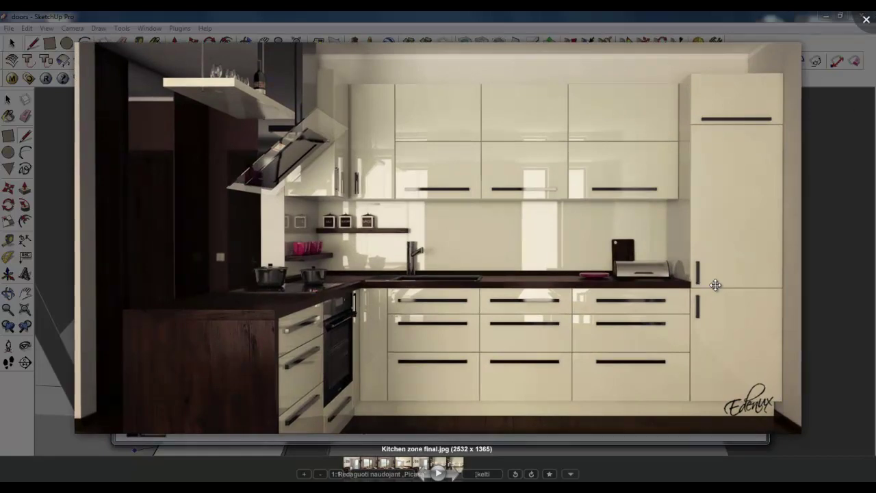
pyautogui.press('Escape')
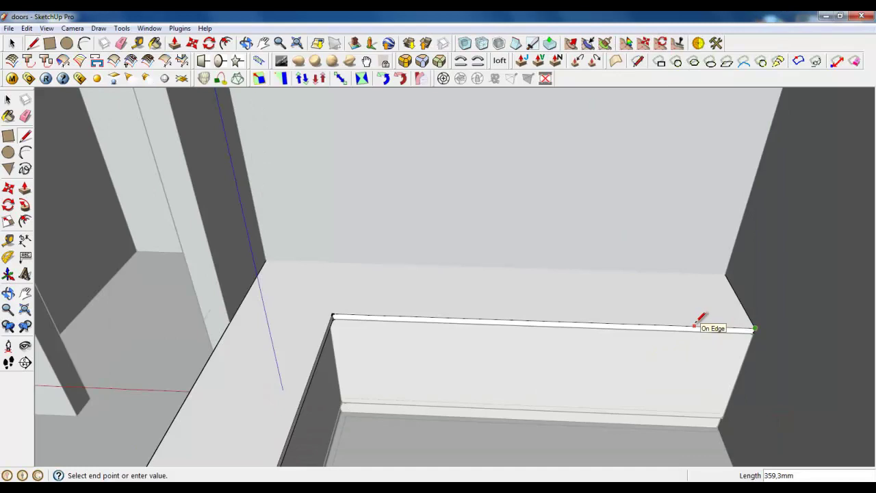
# - Mark a point on the back countertop's front edge near the far wall, and undo a trial line from it across the countertop's depth
pyautogui.press('Escape')
pyautogui.click(655, 325)
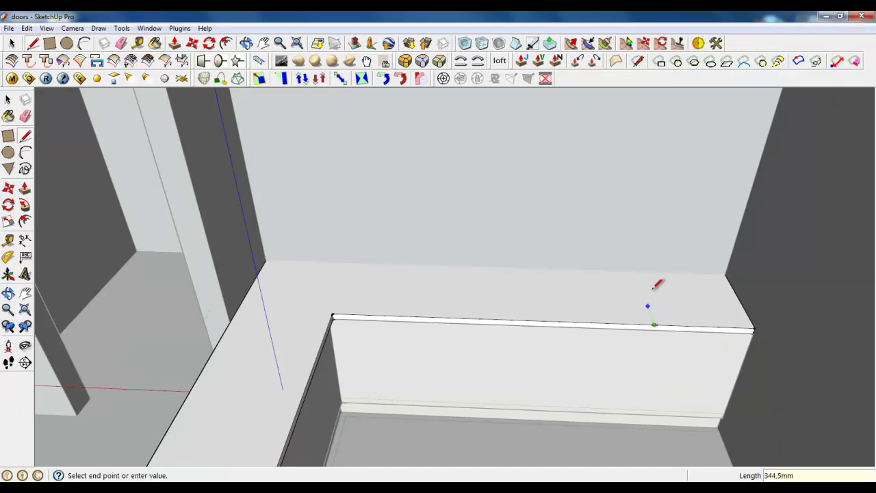
pyautogui.click(638, 271)
pyautogui.scroll(2, 638, 270)
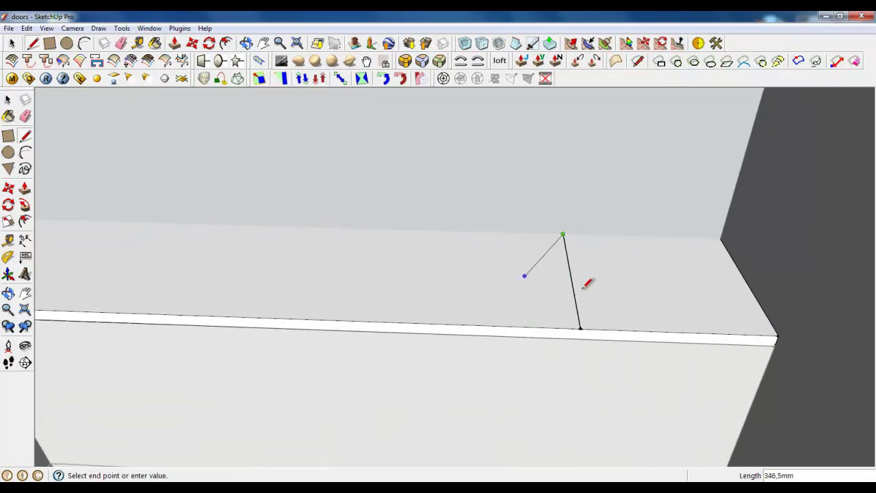
pyautogui.hotkey('ctrl', 'z')
pyautogui.click(581, 328)
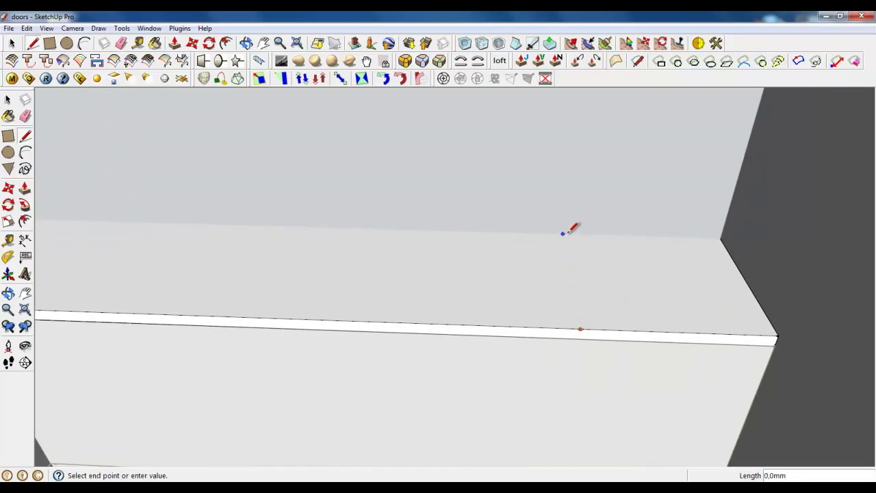
pyautogui.scroll(-3, 675, 309)
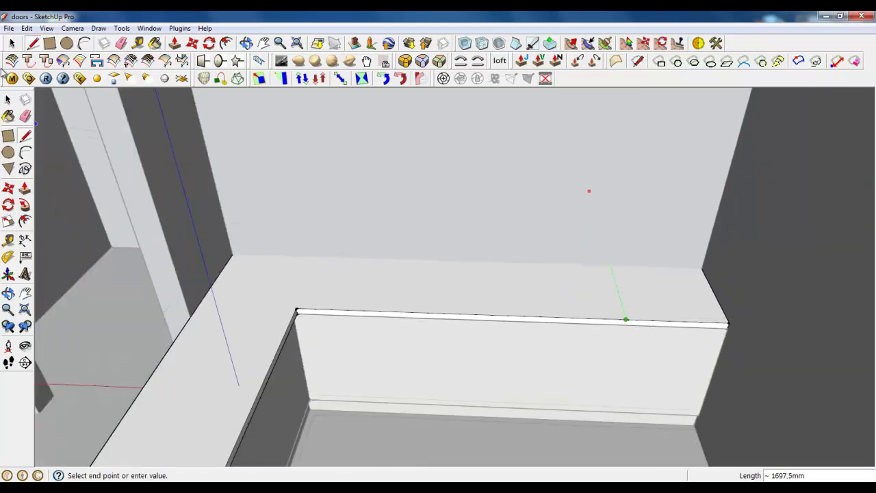
pyautogui.press('space')
# - Push the countertop's rear face in about 122.3 mm to sit flush with the back wall
pyautogui.moveTo(437, 295); pyautogui.dragTo(419, 350, button='middle')
pyautogui.scroll(5, 200, 296)
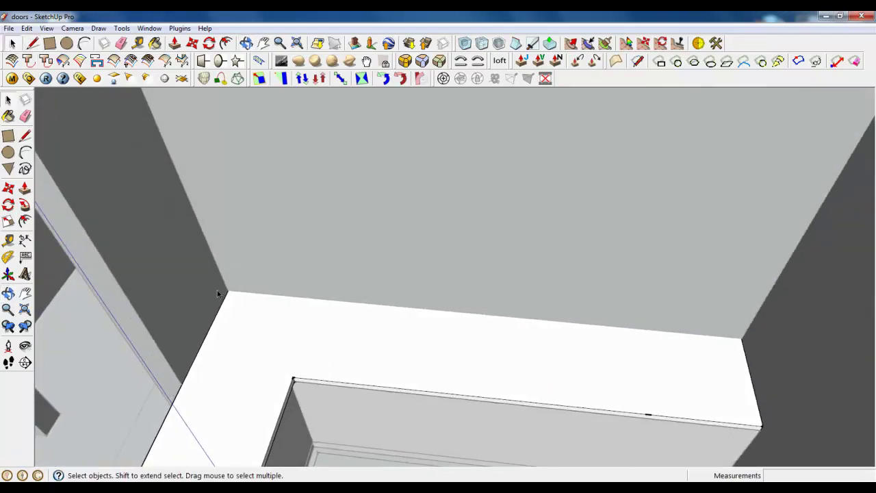
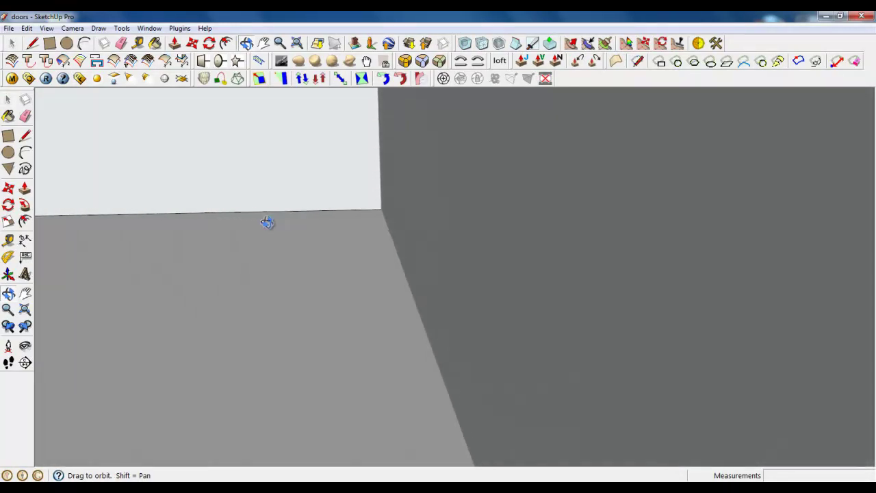
pyautogui.press('space')
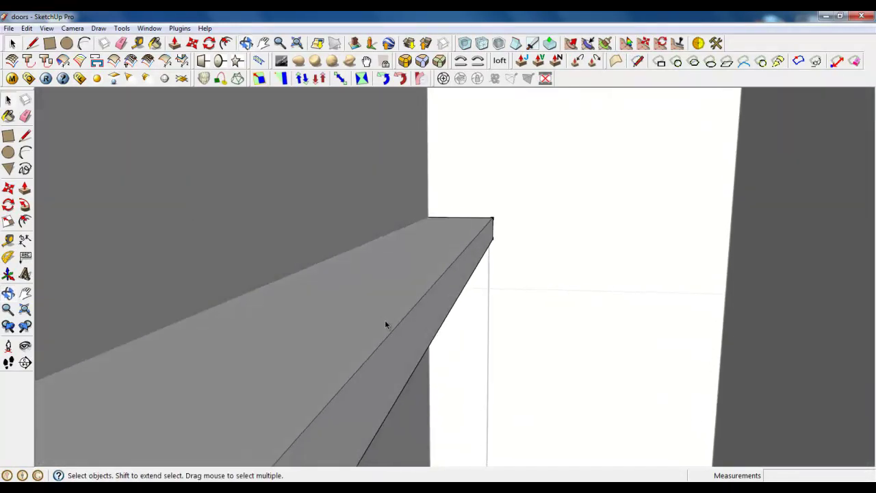
pyautogui.click(410, 349)
pyautogui.click(174, 43)
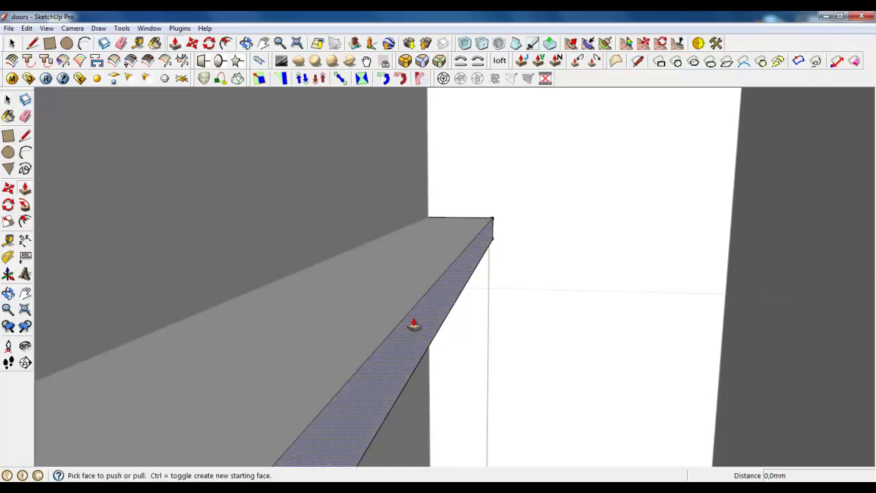
pyautogui.click(414, 324)
pyautogui.click(329, 223)
pyautogui.moveTo(342, 302); pyautogui.dragTo(344, 240, button='middle')
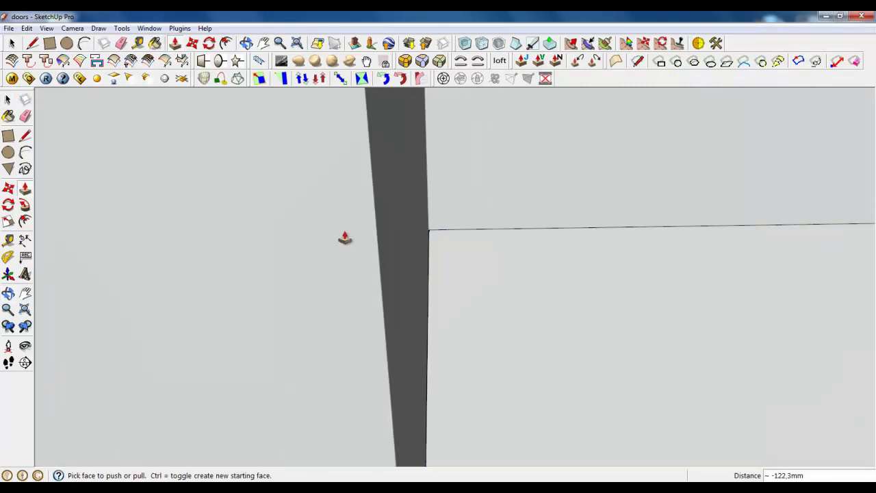
# - Draw a line across the back countertop from the marked front point to the wall, and push the section beyond it down 40 mm to remove it
pyautogui.scroll(-6, 380, 253)
pyautogui.scroll(3, 833, 295)
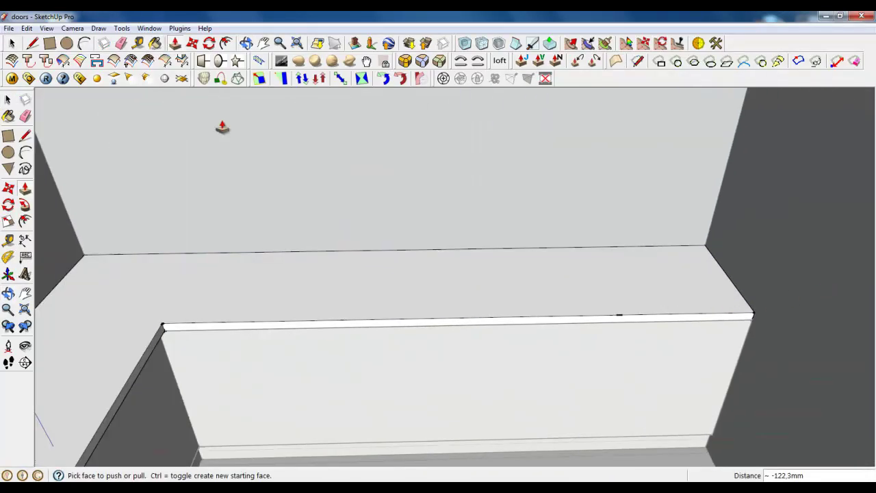
pyautogui.press('l')
pyautogui.click(620, 313)
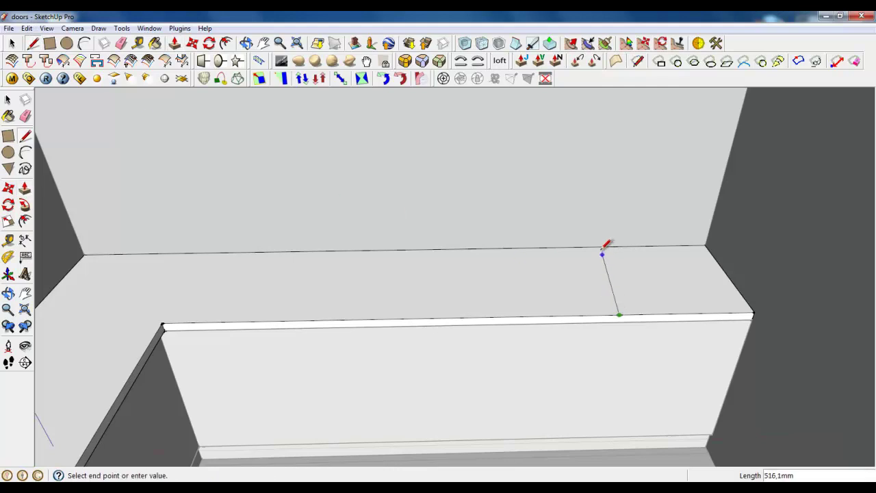
pyautogui.click(591, 248)
pyautogui.click(175, 43)
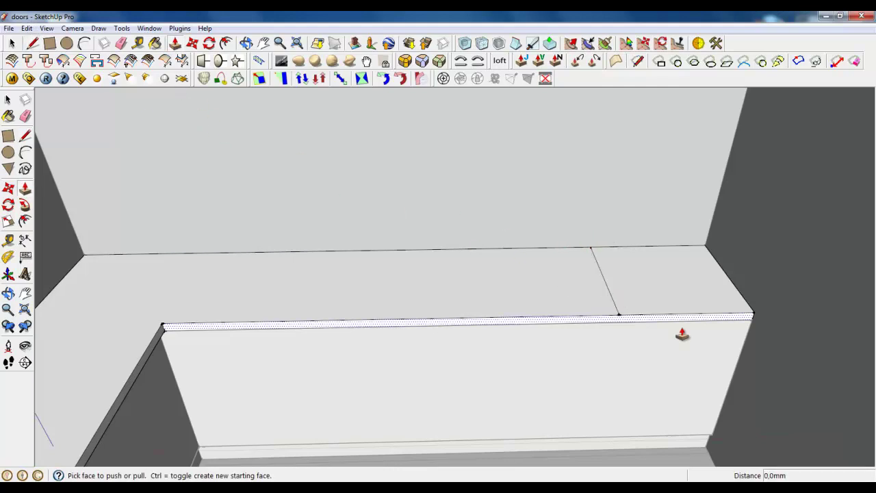
pyautogui.click(668, 293)
pyautogui.click(662, 315)
pyautogui.scroll(-3, 603, 381)
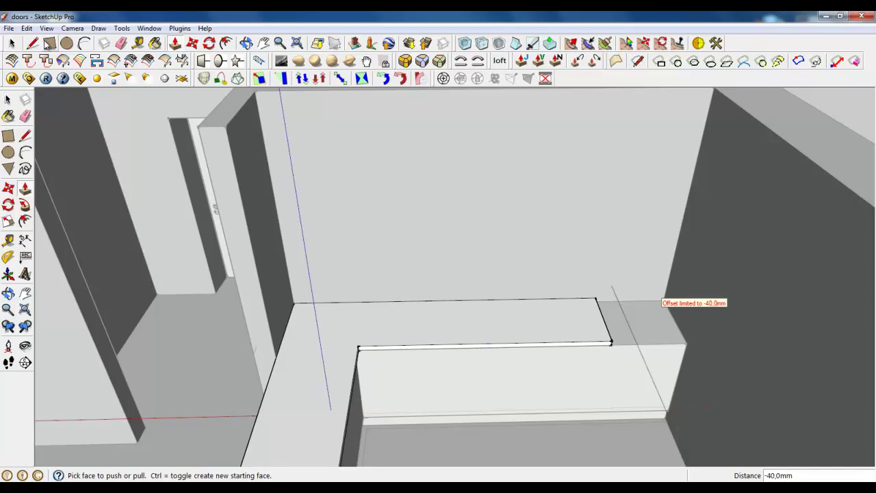
# - Pull the front face of the back run's countertop out 25 mm to overhang the cabinets
pyautogui.click(31, 43)
pyautogui.scroll(5, 356, 335)
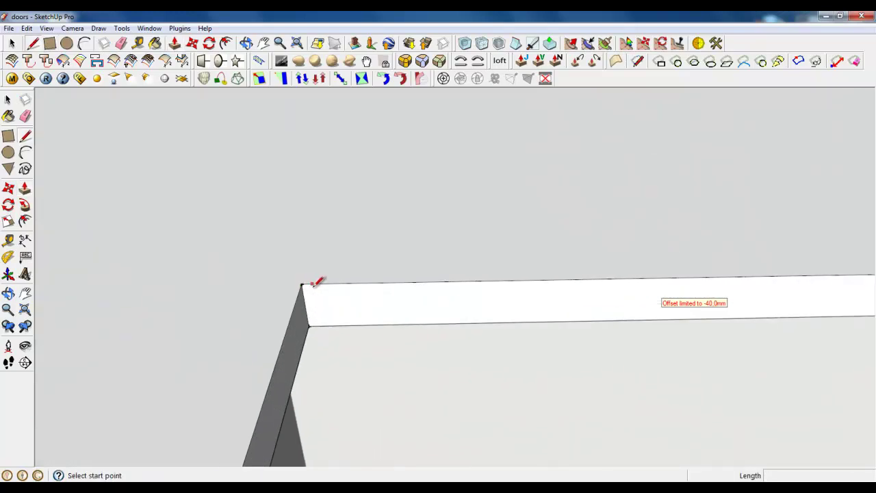
pyautogui.moveTo(411, 358); pyautogui.dragTo(226, 234, button='middle')
pyautogui.click(176, 44)
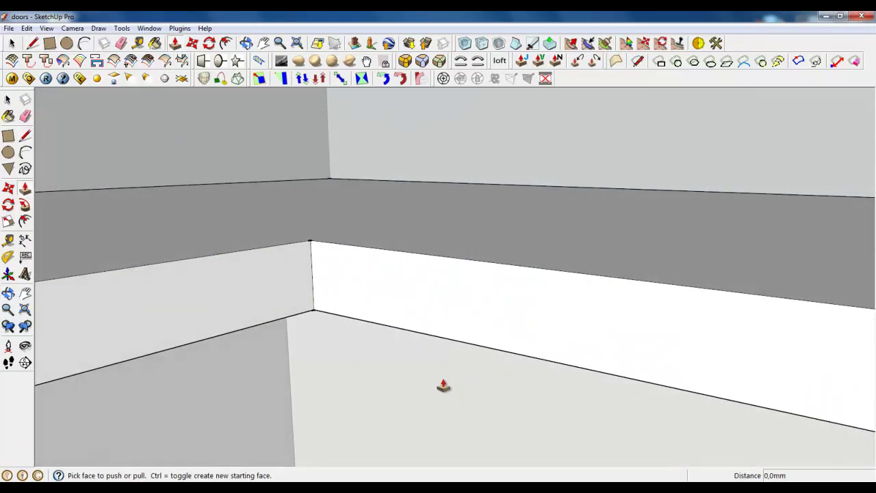
pyautogui.moveTo(442, 381); pyautogui.dragTo(334, 269, button='middle')
pyautogui.moveTo(416, 372); pyautogui.dragTo(402, 329, button='middle')
pyautogui.click(403, 329)
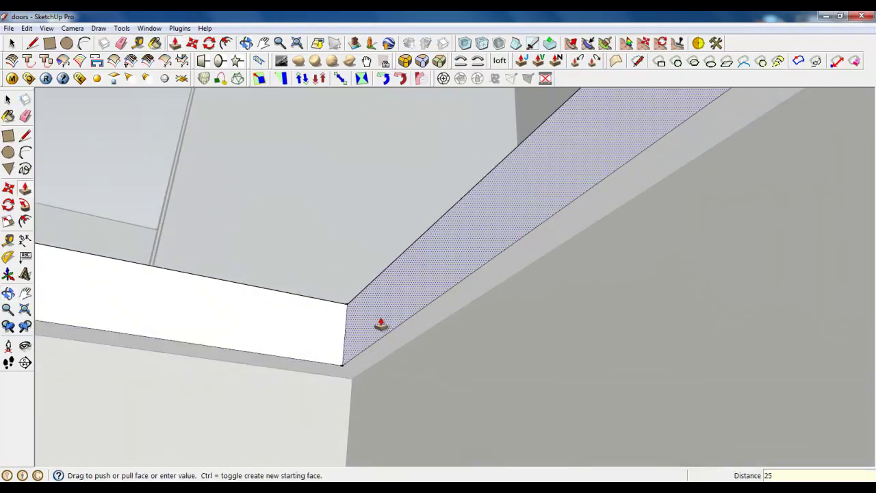
pyautogui.press('Return')
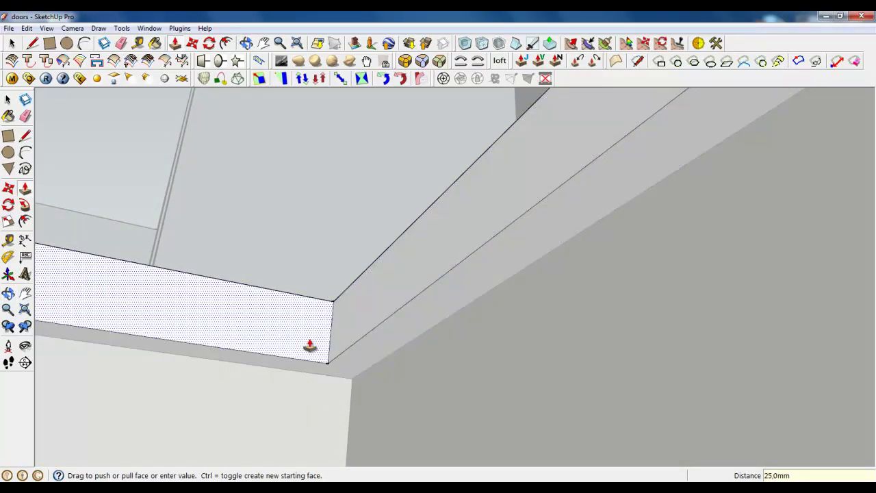
# - Draw a vertical line across the back countertop's front face, 1 mm from the inner corner with the peninsula
pyautogui.moveTo(310, 345); pyautogui.dragTo(434, 397, button='middle')
pyautogui.press('l')
pyautogui.moveTo(286, 321); pyautogui.dragTo(323, 243, button='middle')
pyautogui.click(314, 242)
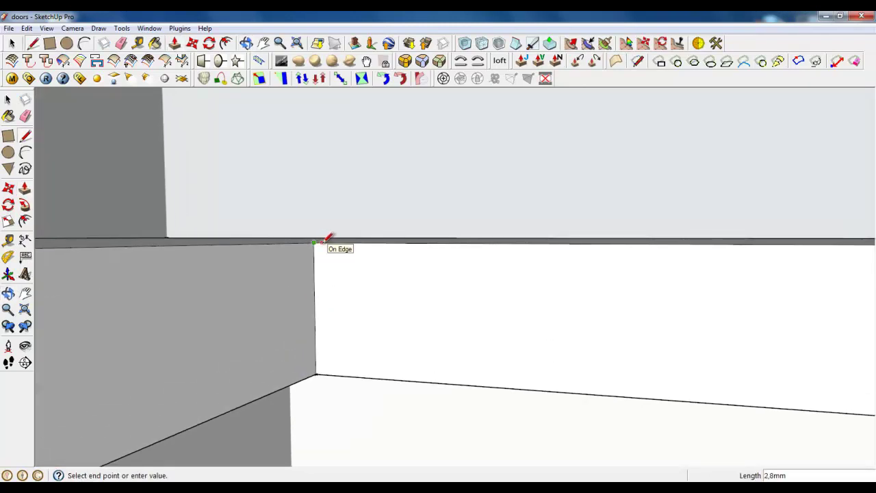
pyautogui.click(322, 242)
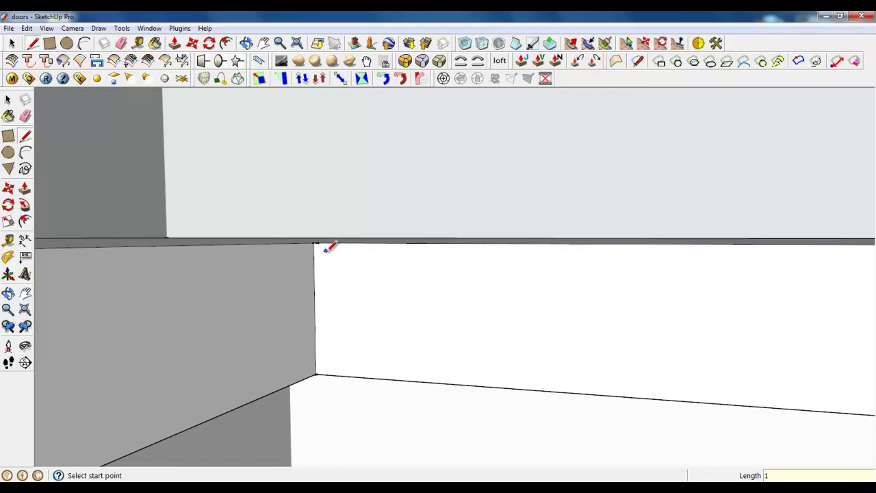
pyautogui.moveTo(328, 245); pyautogui.dragTo(319, 243, button='middle')
pyautogui.click(312, 236)
pyautogui.scroll(-1, 312, 236)
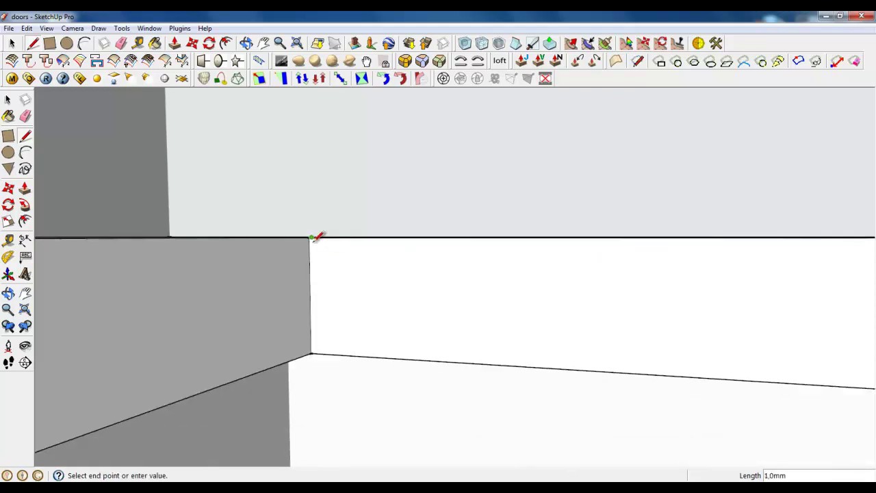
pyautogui.click(313, 354)
# - Push the 1 mm strip at the inner corner 605 mm back to the wall to form a seam, and inspect its edges
pyautogui.moveTo(338, 267); pyautogui.dragTo(366, 239, button='middle')
pyautogui.click(175, 44)
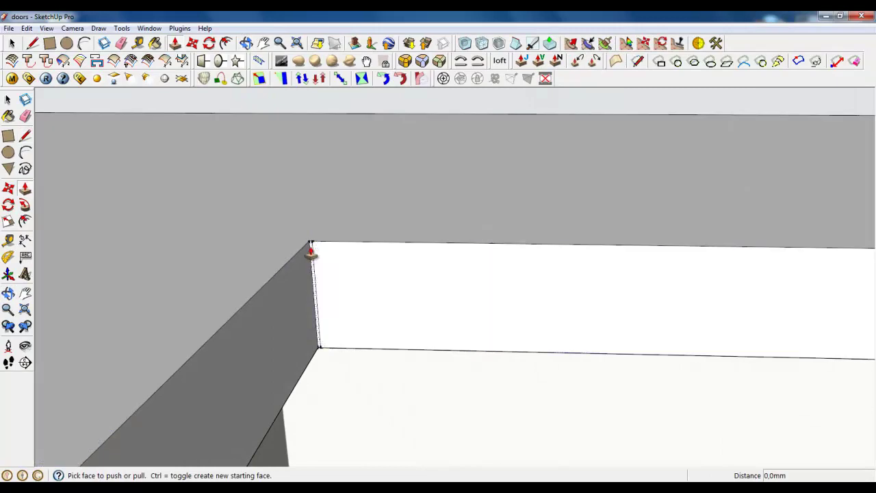
pyautogui.moveTo(309, 249); pyautogui.dragTo(438, 140)
pyautogui.scroll(5, 438, 144)
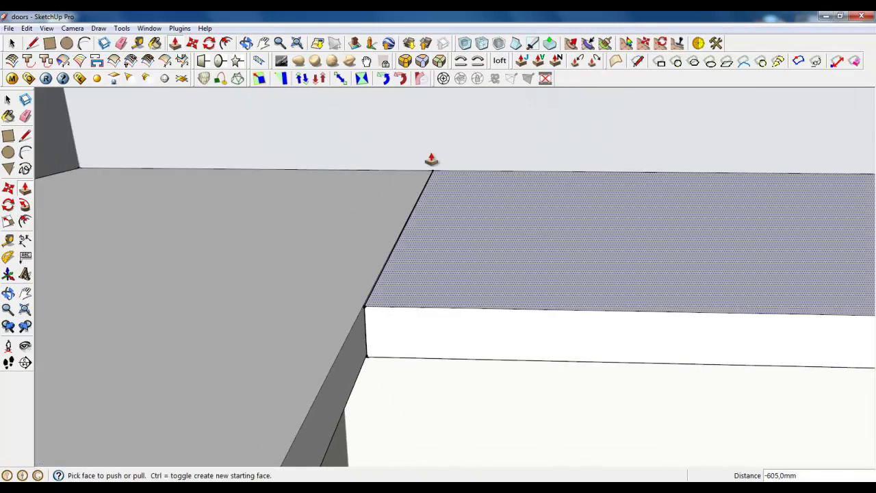
pyautogui.scroll(2, 411, 205)
pyautogui.moveTo(398, 225); pyautogui.dragTo(450, 376, button='middle')
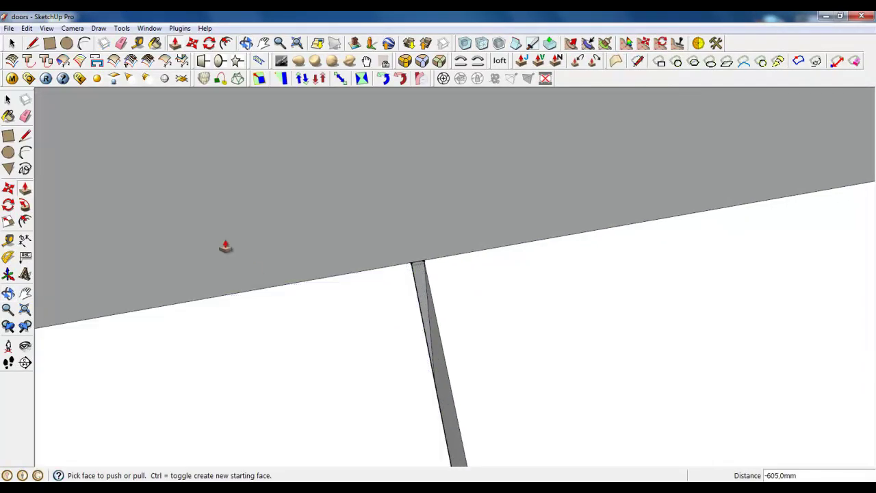
pyautogui.click(13, 44)
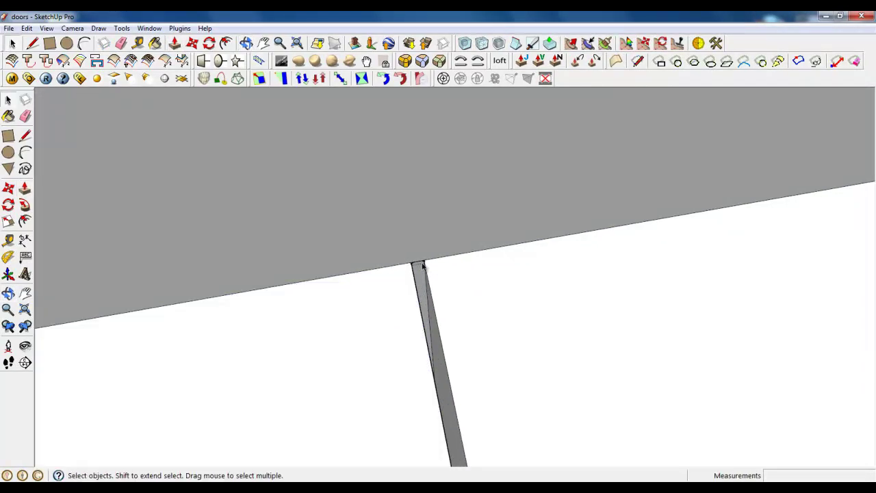
pyautogui.moveTo(550, 309); pyautogui.dragTo(535, 318, button='middle')
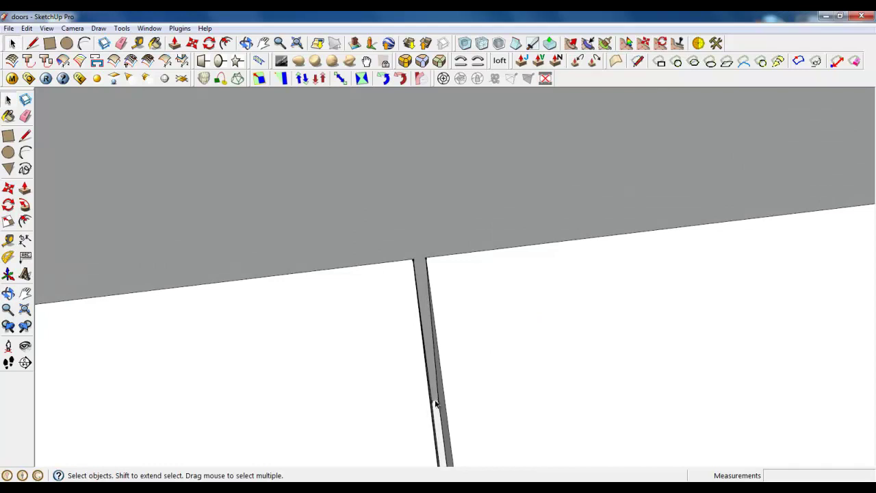
pyautogui.moveTo(436, 404); pyautogui.dragTo(274, 335, button='middle')
# - Round all edges of both countertop pieces and the end panel with Round Corner, using a 2 mm offset and 6 segments
pyautogui.tripleClick(273, 237)
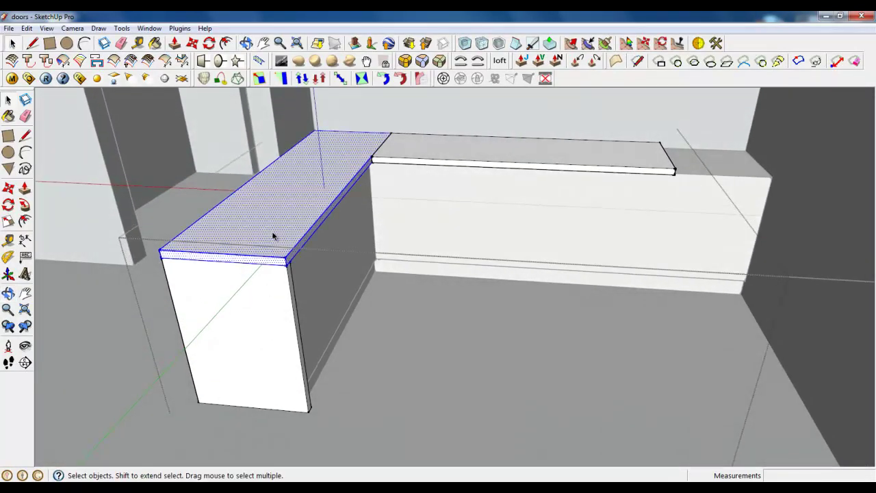
pyautogui.keyDown('ctrl'); pyautogui.tripleClick(446, 148); pyautogui.keyUp('ctrl')
pyautogui.keyDown('ctrl'); pyautogui.doubleClick(225, 332); pyautogui.keyUp('ctrl')
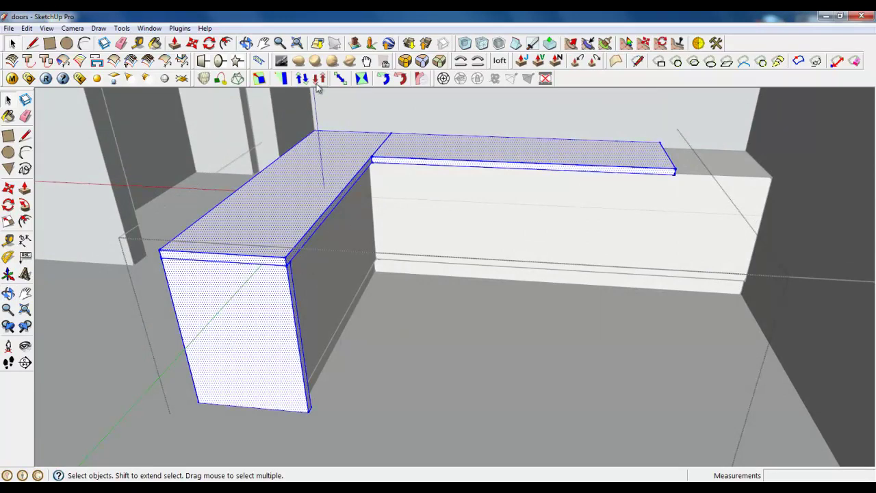
pyautogui.click(406, 61)
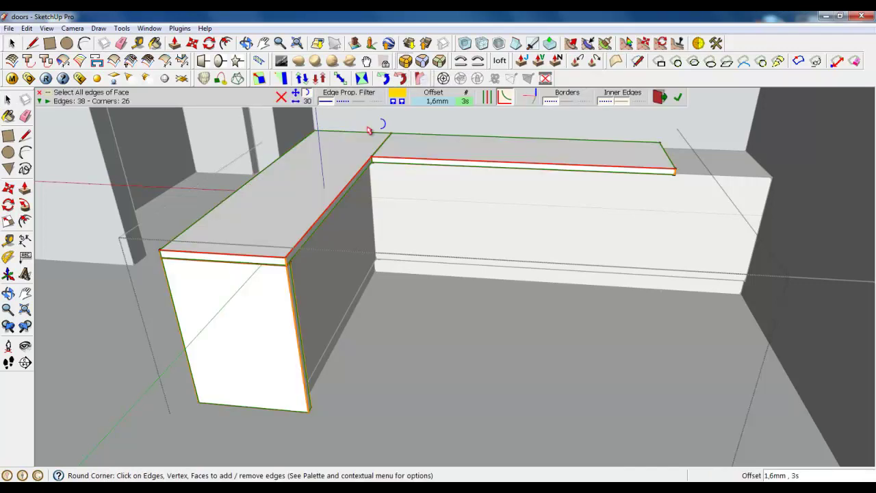
pyautogui.scroll(5, 401, 141)
pyautogui.click(436, 99)
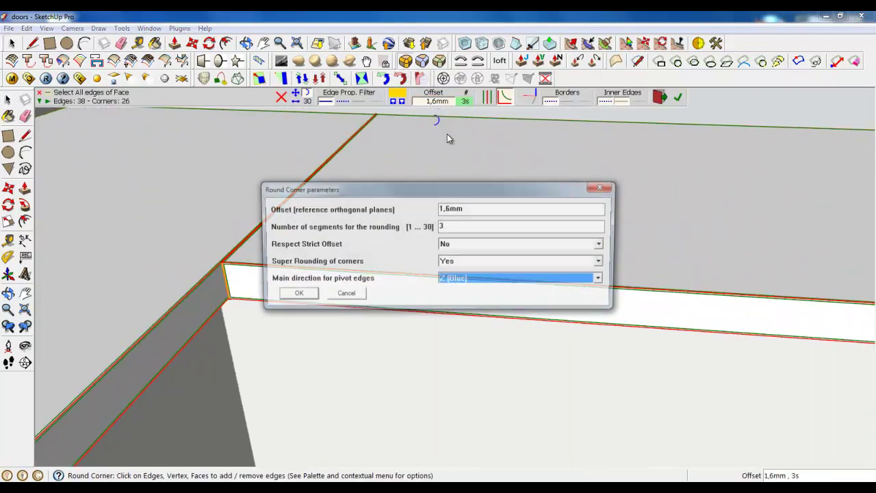
pyautogui.click(442, 209)
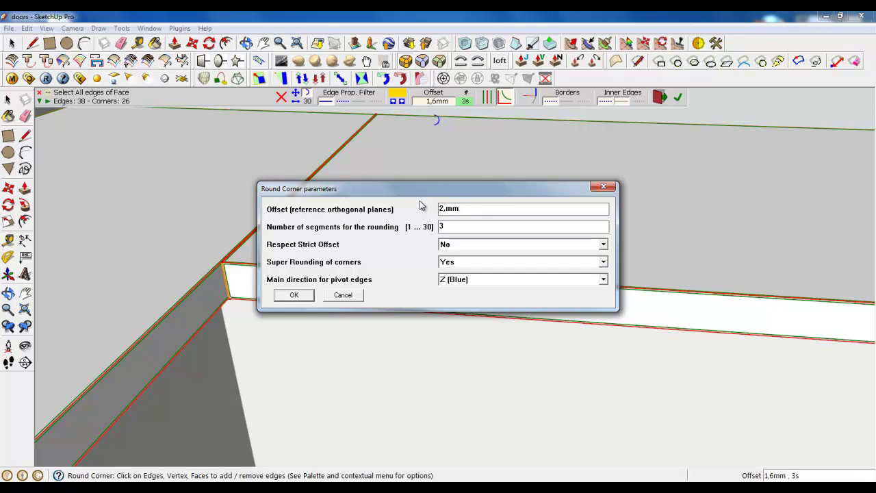
pyautogui.press('Tab')
pyautogui.click(293, 296)
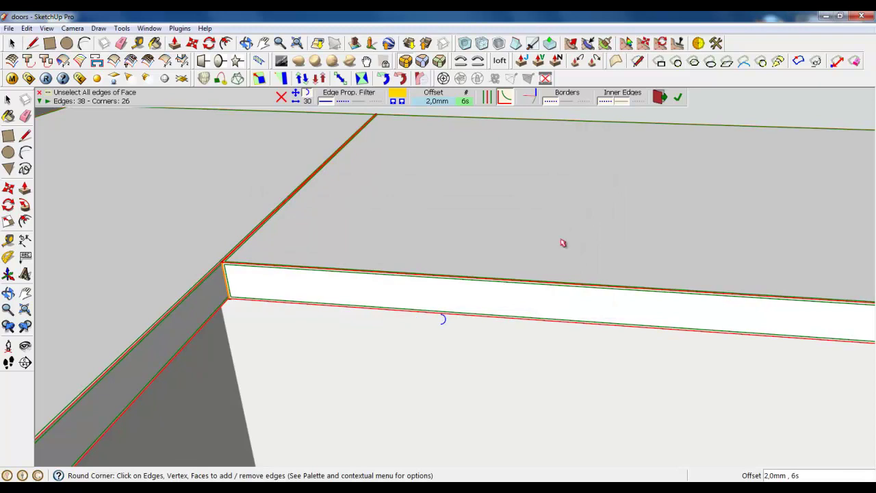
pyautogui.click(678, 98)
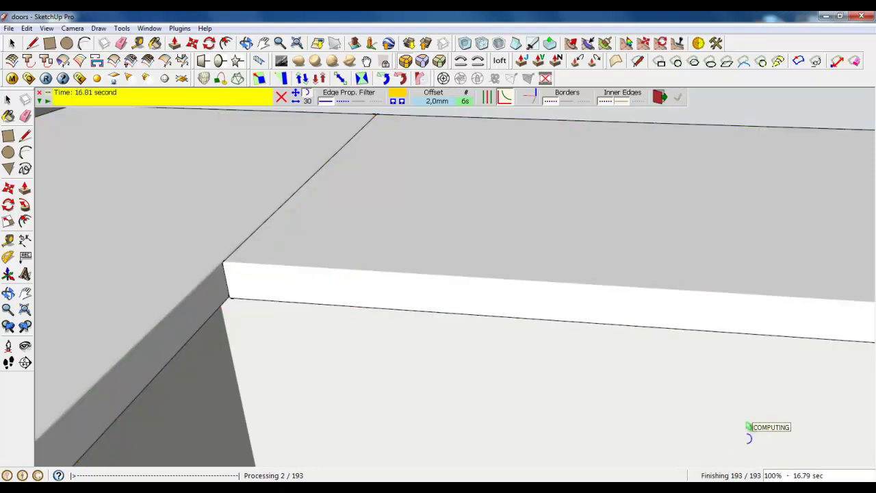
# - Show hidden geometry and inspect the rounded countertop edges at the inner corner
pyautogui.click(13, 43)
pyautogui.click(302, 226)
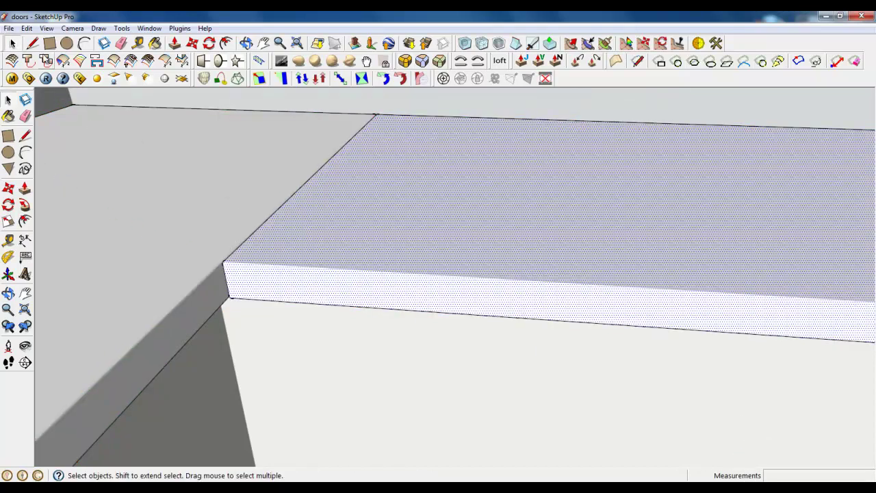
pyautogui.click(46, 28)
pyautogui.click(83, 69)
pyautogui.scroll(2, 209, 243)
pyautogui.scroll(2, 236, 284)
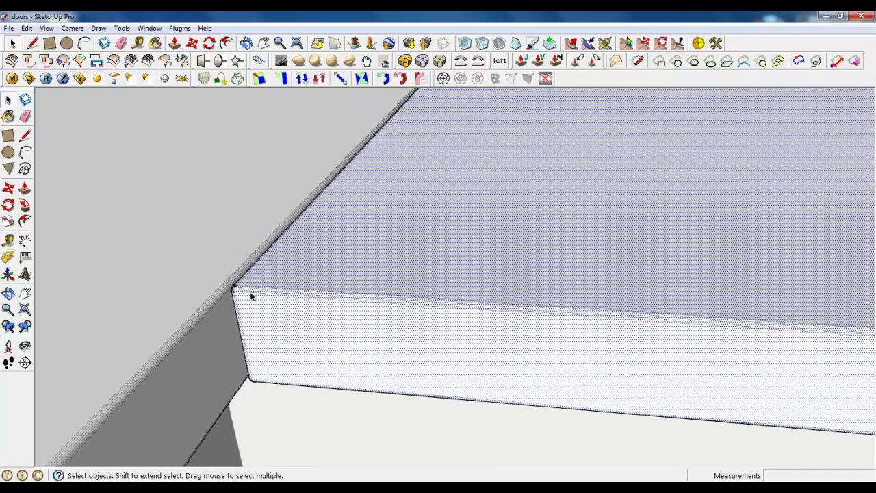
pyautogui.moveTo(251, 295); pyautogui.dragTo(220, 272, button='middle')
pyautogui.scroll(-4, 313, 242)
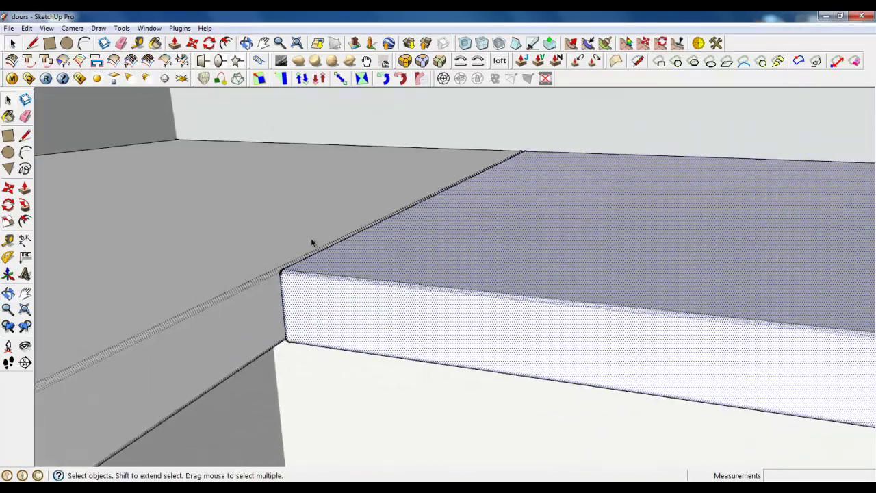
# - Close the countertop group to return to editing the base cabinets
pyautogui.rightClick(324, 293)
pyautogui.click(333, 302)
pyautogui.scroll(-1, 316, 273)
pyautogui.scroll(-5, 301, 232)
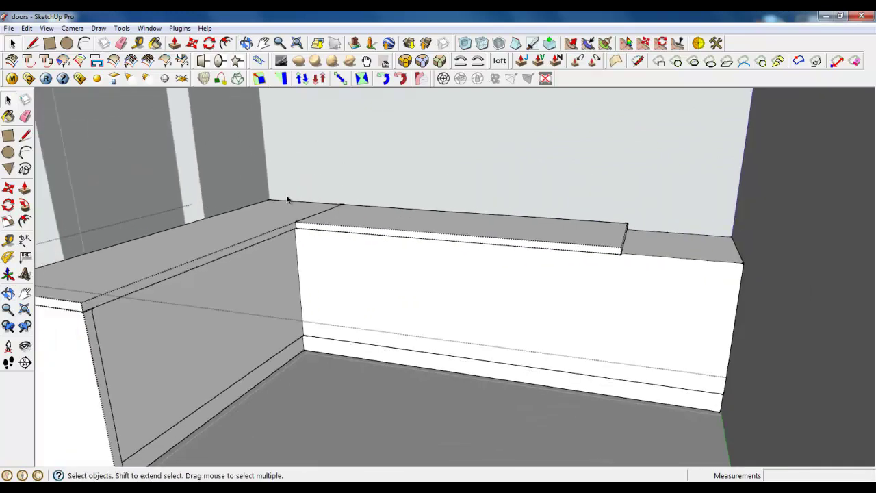
pyautogui.moveTo(499, 343); pyautogui.dragTo(767, 337, button='middle')
pyautogui.scroll(3, 664, 373)
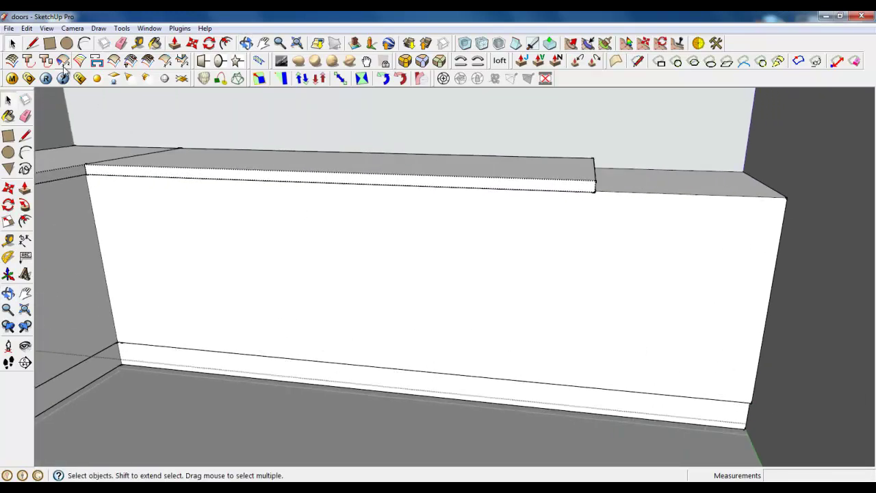
# - Hide the countertop and end panel group, and turn off the hidden geometry display
pyautogui.press('l')
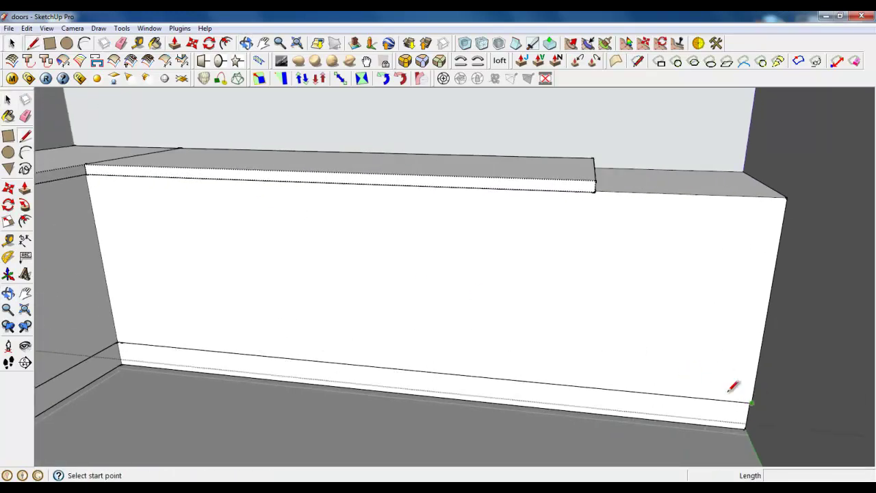
pyautogui.click(12, 44)
pyautogui.moveTo(439, 274); pyautogui.dragTo(451, 299, button='middle')
pyautogui.scroll(-2, 546, 390)
pyautogui.moveTo(547, 390); pyautogui.dragTo(467, 251, button='middle')
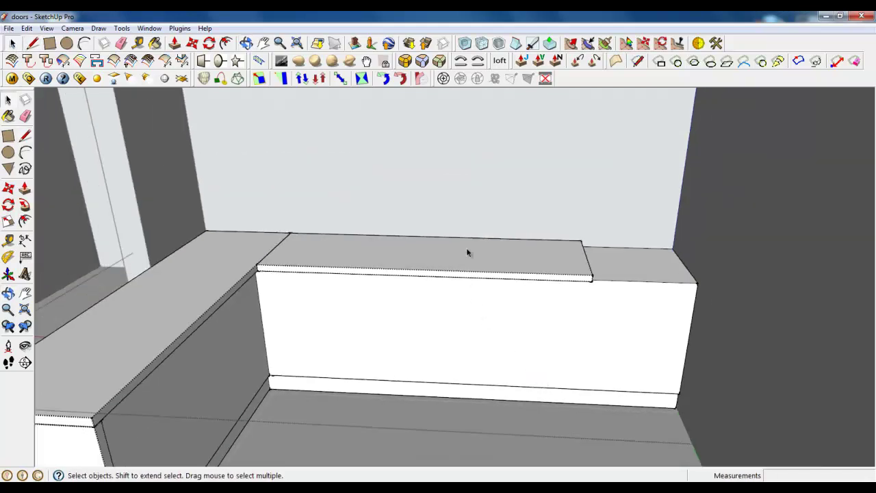
pyautogui.rightClick(468, 249)
pyautogui.click(480, 241)
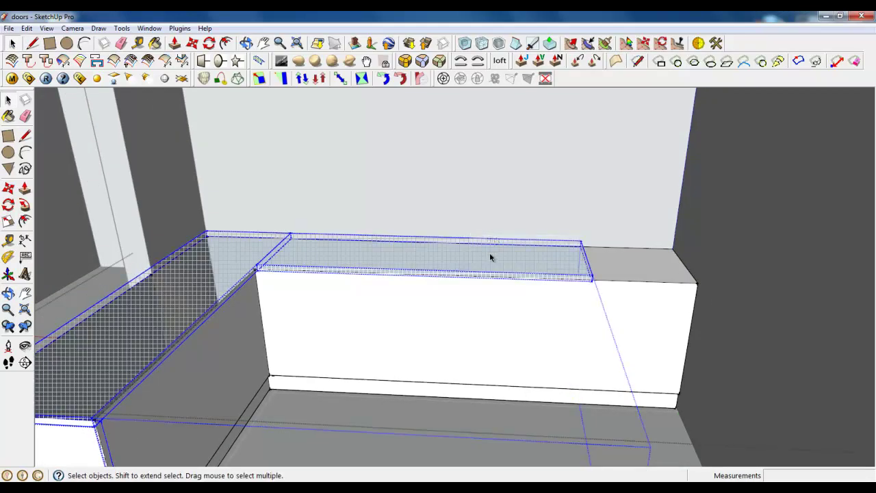
pyautogui.click(47, 28)
pyautogui.click(76, 68)
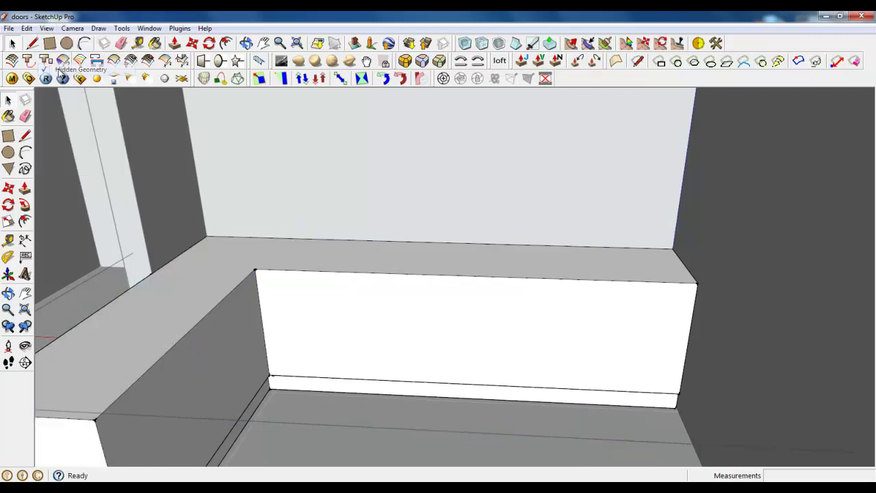
# - Draw a vertical line down the back run's cabinet front to the kickboard, 600 mm from the end at the wall
pyautogui.click(33, 43)
pyautogui.scroll(2, 636, 318)
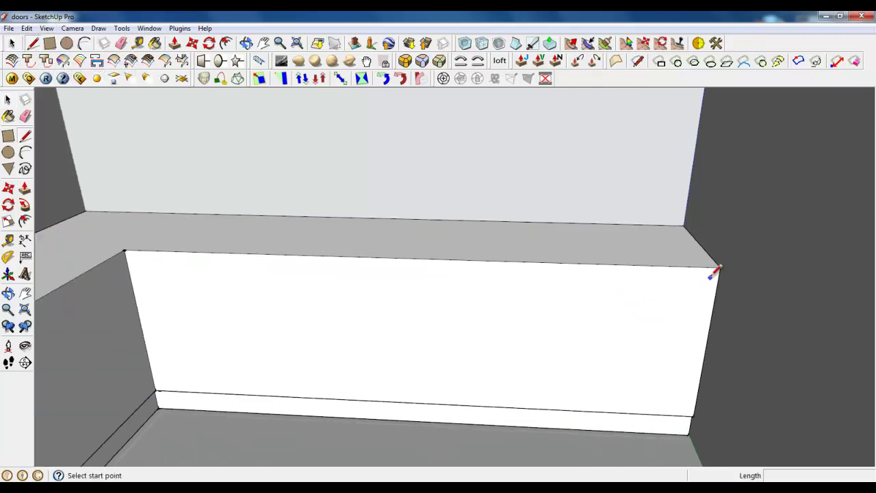
pyautogui.click(721, 267)
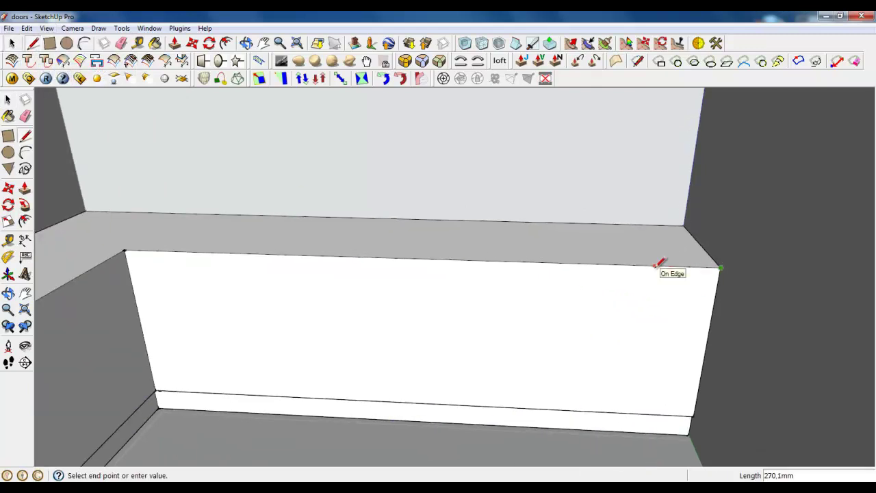
pyautogui.press('Return')
pyautogui.click(575, 263)
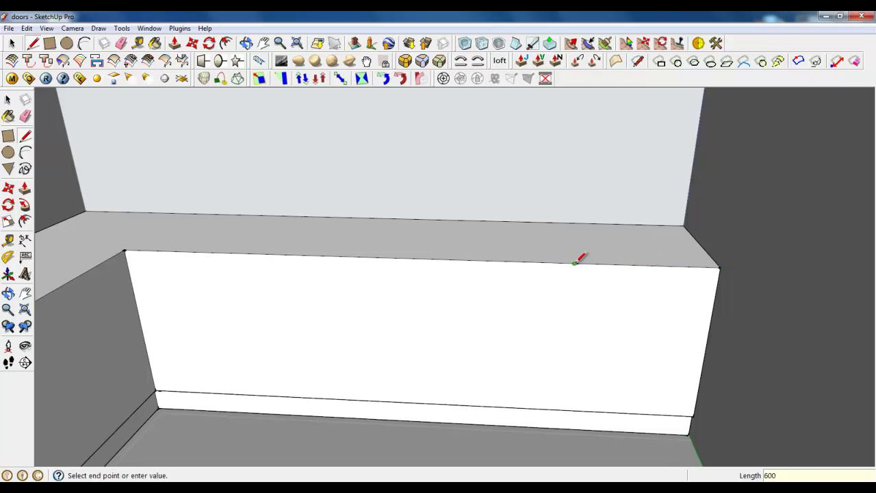
pyautogui.click(563, 409)
# - Draw a vertical line up the back run's cabinet front, 200 mm from the inner corner with the peninsula
pyautogui.click(156, 389)
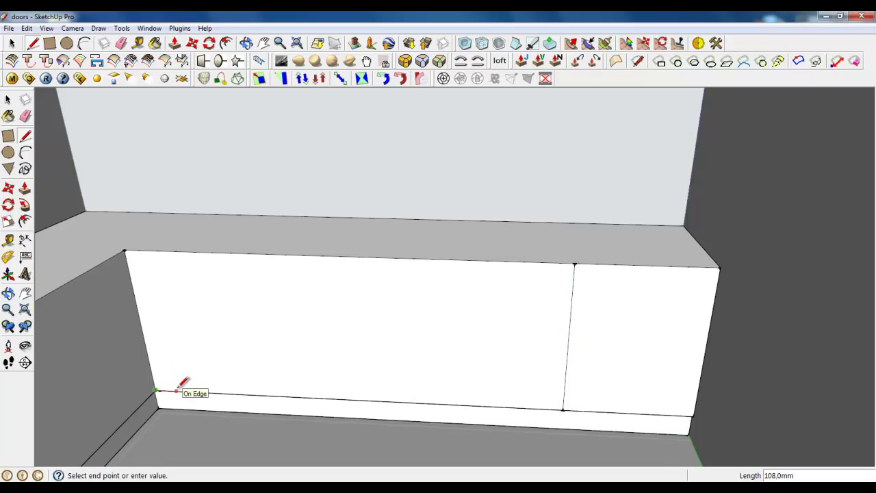
pyautogui.write('200')
pyautogui.press('Return')
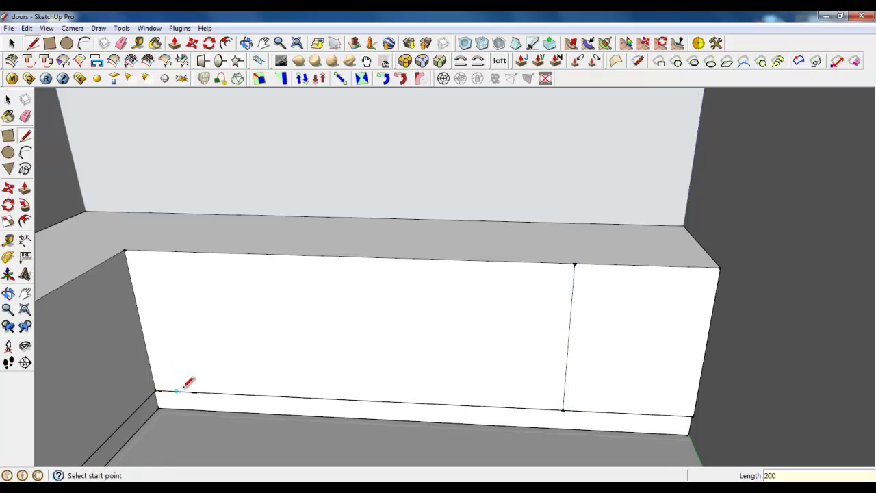
pyautogui.click(192, 391)
pyautogui.scroll(-2, 293, 381)
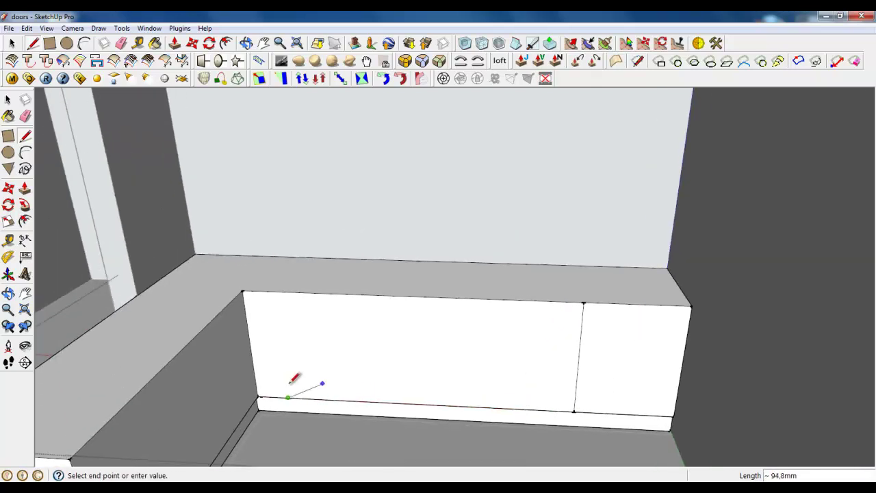
pyautogui.scroll(4, 277, 382)
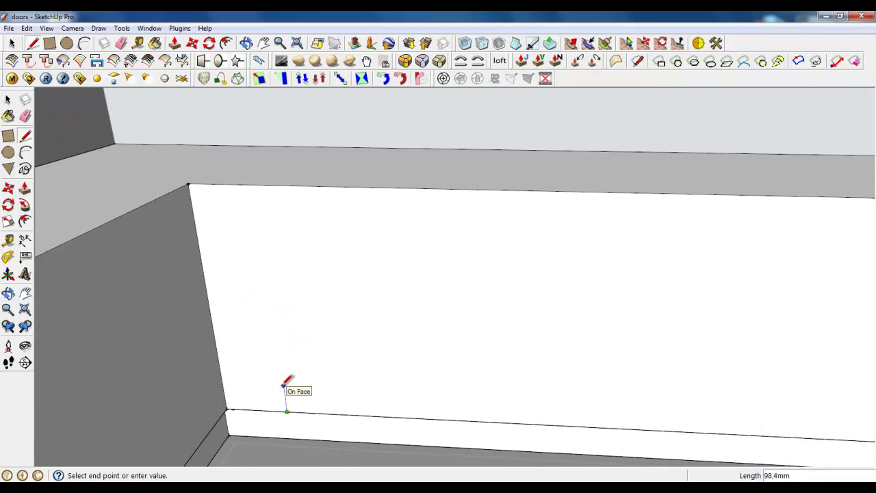
pyautogui.scroll(-1, 384, 393)
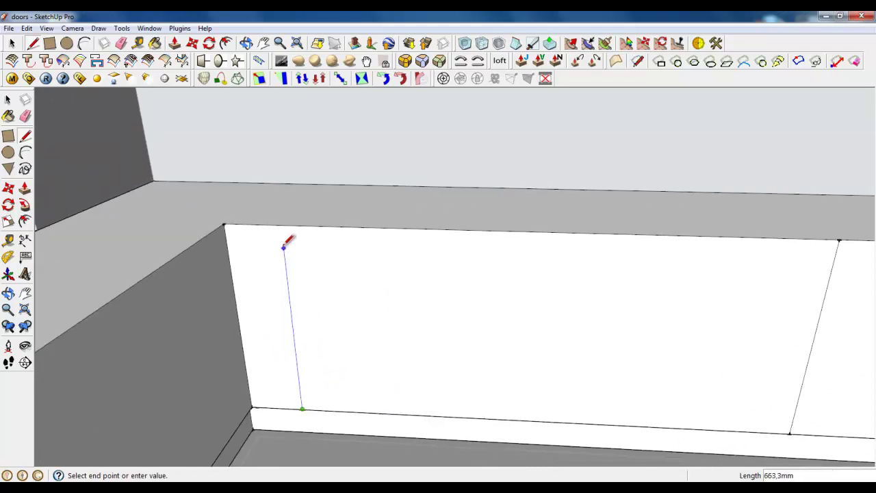
pyautogui.click(288, 226)
pyautogui.scroll(-1, 182, 264)
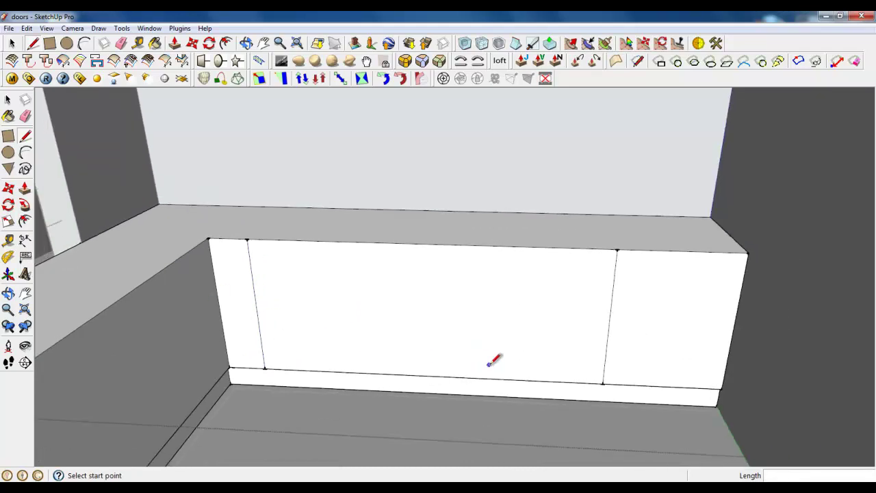
# - Draw a vertical line 600 mm from the narrow corner section's line, and another at the midpoint of the remaining middle section
pyautogui.click(265, 369)
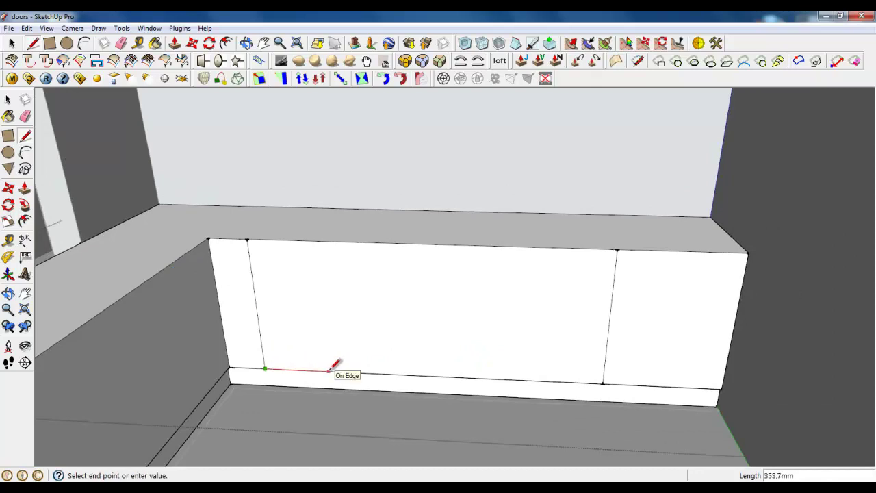
pyautogui.press('Escape')
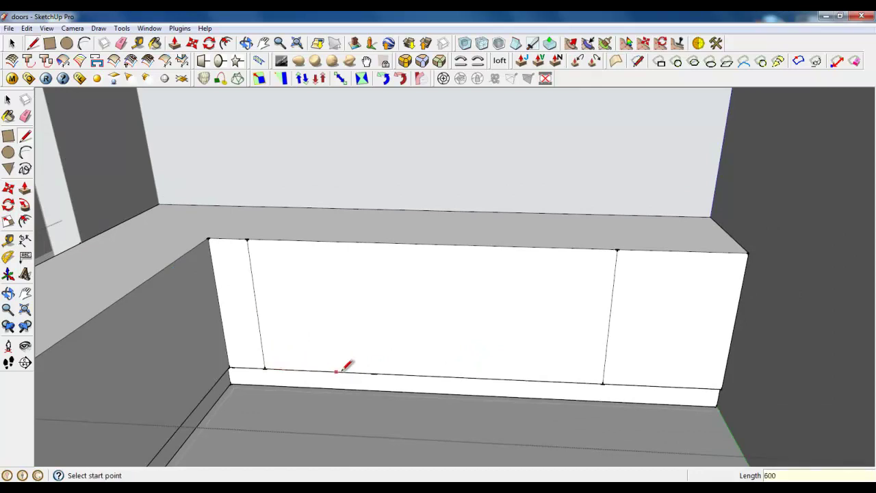
pyautogui.click(376, 372)
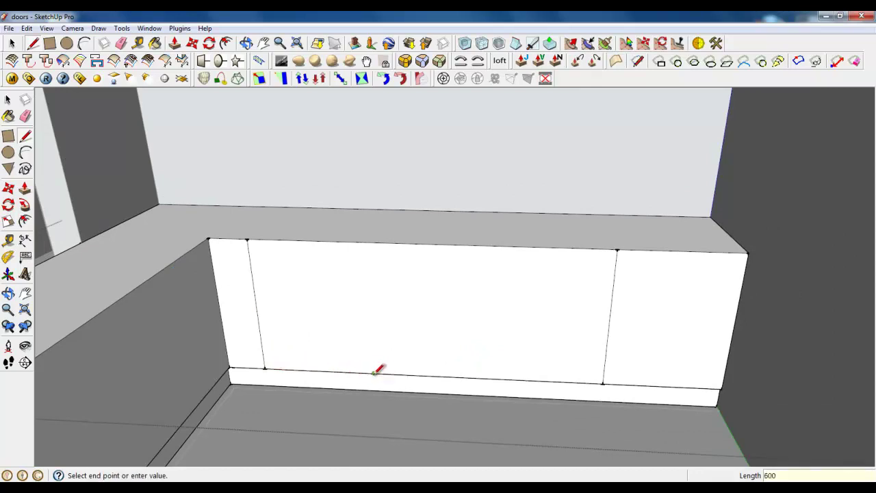
pyautogui.click(366, 244)
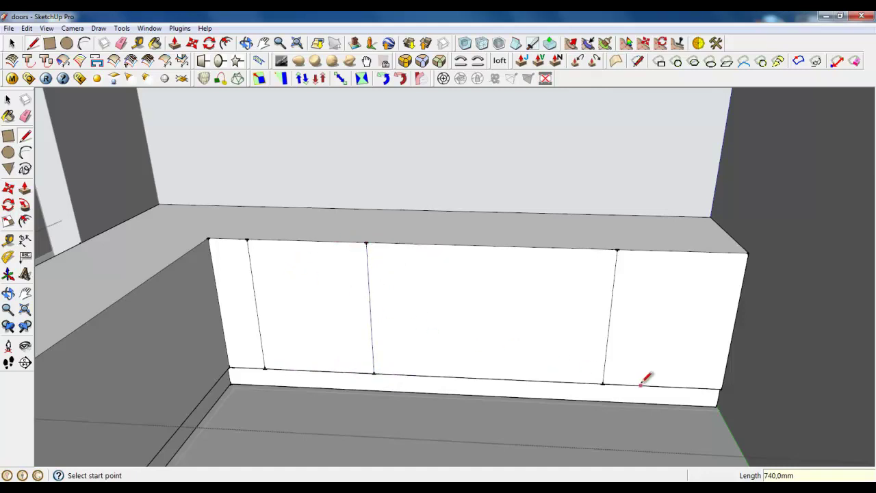
pyautogui.scroll(2, 642, 376)
pyautogui.click(454, 376)
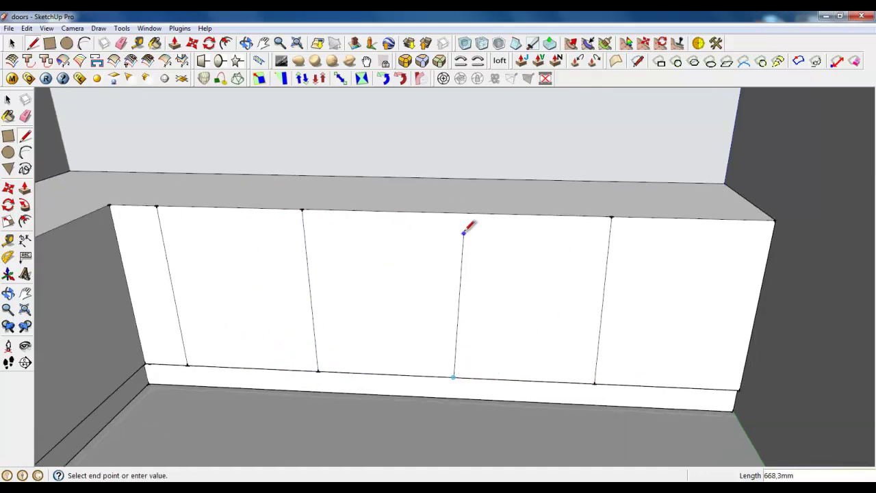
pyautogui.click(453, 214)
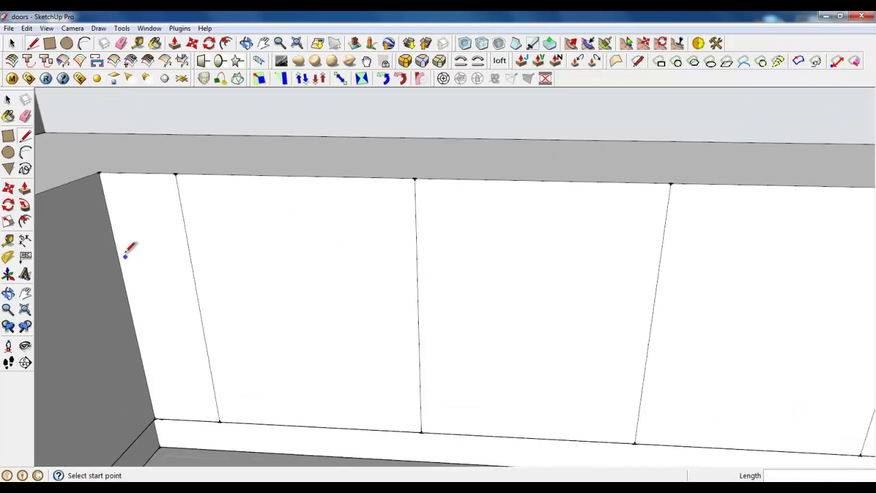
# - Draw two horizontal lines about 1804 mm long across the three middle sections, dividing them into three rows of drawer fronts
pyautogui.scroll(2, 133, 262)
pyautogui.click(184, 227)
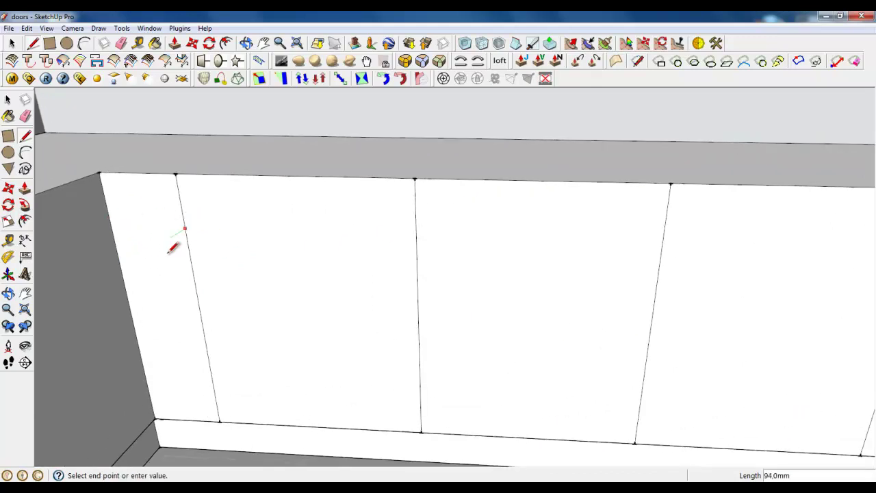
pyautogui.scroll(-2, 180, 236)
pyautogui.click(639, 250)
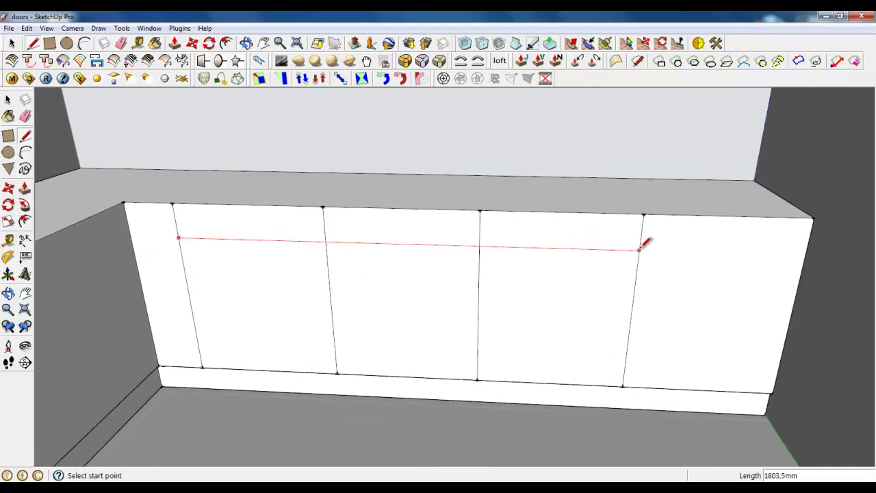
pyautogui.click(631, 308)
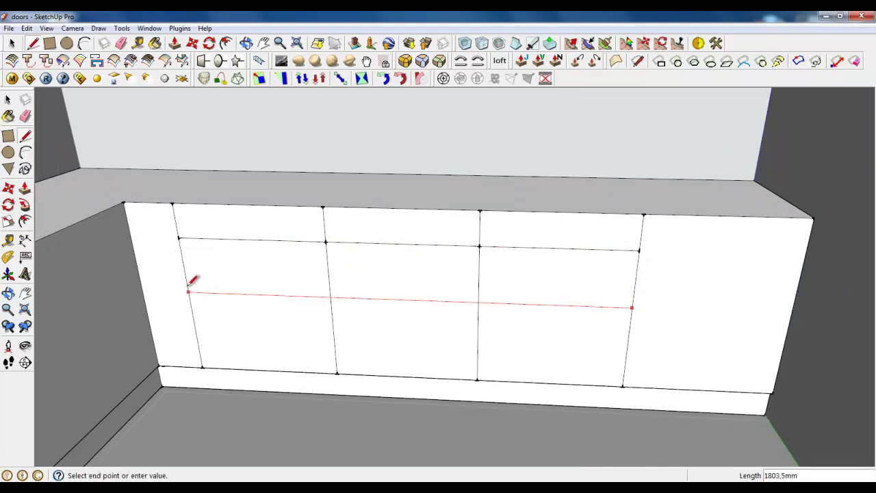
pyautogui.click(187, 291)
pyautogui.moveTo(332, 353)
pyautogui.mouseDown(button='middle')
pyautogui.moveTo(408, 331)
pyautogui.moveTo(485, 203)
pyautogui.mouseUp(button='middle')
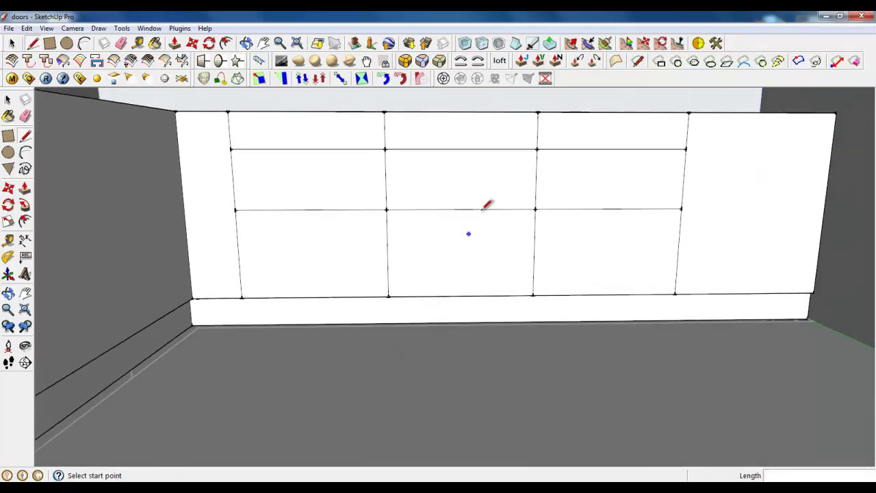
# - Draw a vertical line down the peninsula's cabinet front to the kickboard, 200 mm from the inner corner
pyautogui.moveTo(477, 161); pyautogui.dragTo(417, 404, button='middle')
pyautogui.scroll(-3, 507, 280)
pyautogui.moveTo(507, 280); pyautogui.dragTo(291, 404, button='middle')
pyautogui.scroll(5, 291, 282)
pyautogui.moveTo(297, 332); pyautogui.dragTo(289, 286, button='middle')
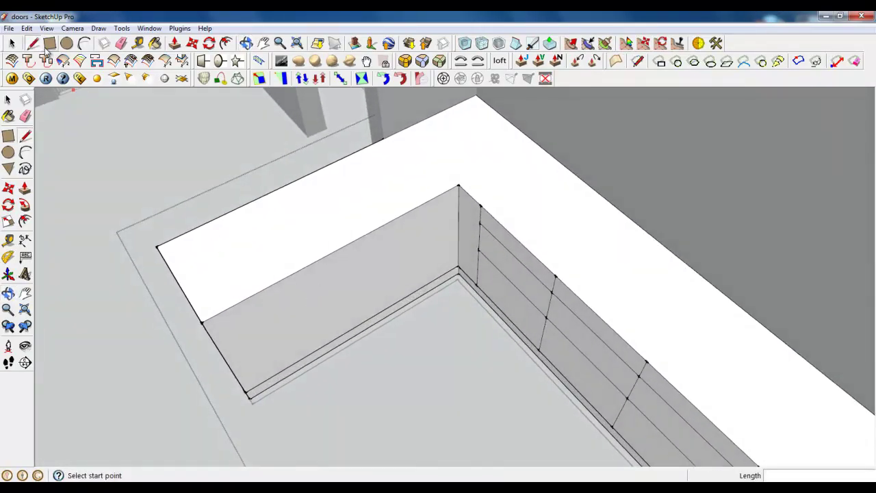
pyautogui.scroll(3, 460, 191)
pyautogui.click(498, 157)
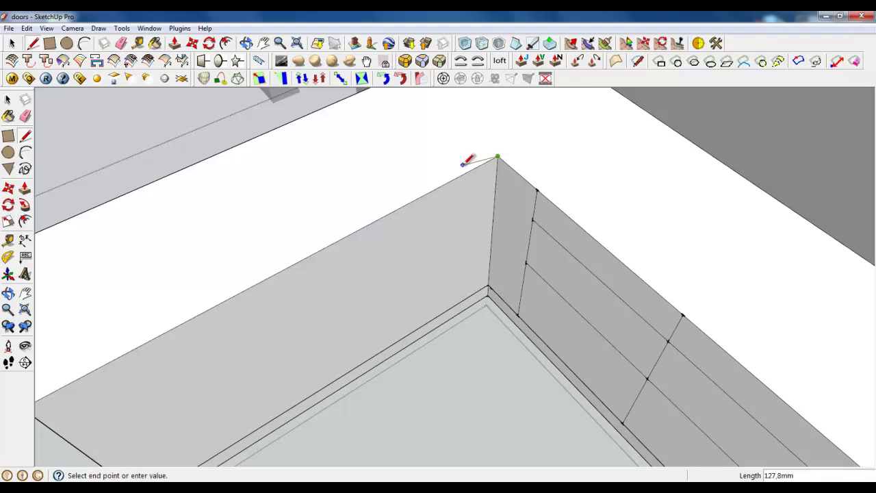
pyautogui.write('200')
pyautogui.press('Return')
pyautogui.click(450, 181)
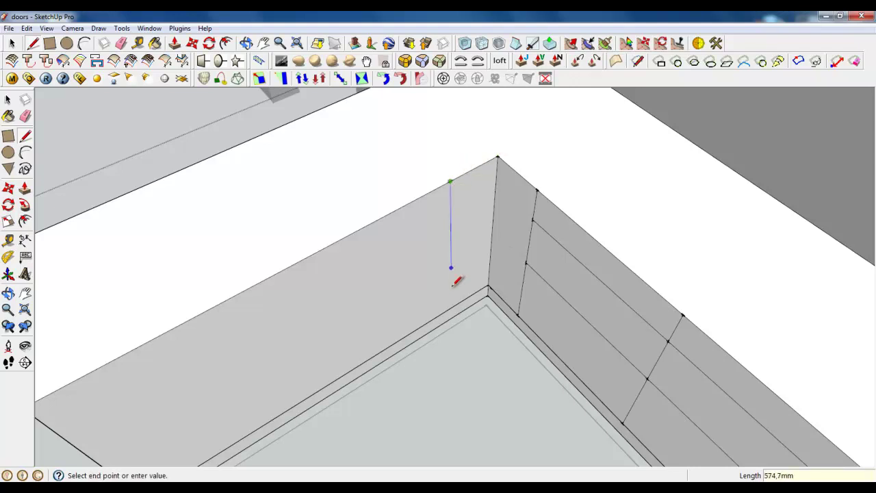
pyautogui.click(451, 306)
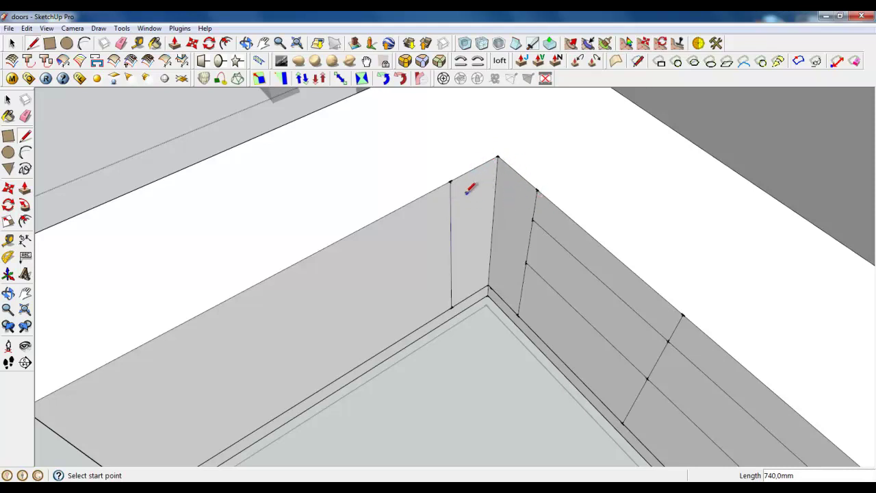
# - Draw another vertical line down the peninsula's cabinet front, 600 mm from the narrow corner section's line
pyautogui.scroll(-3, 471, 213)
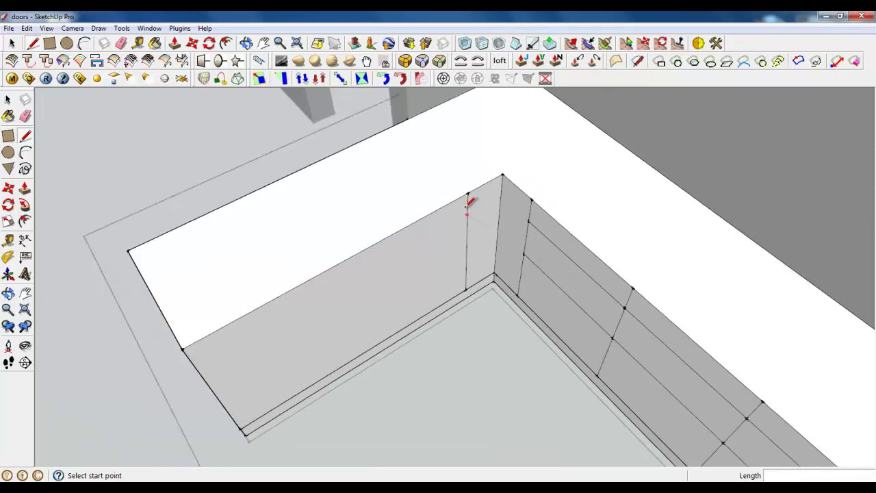
pyautogui.click(473, 191)
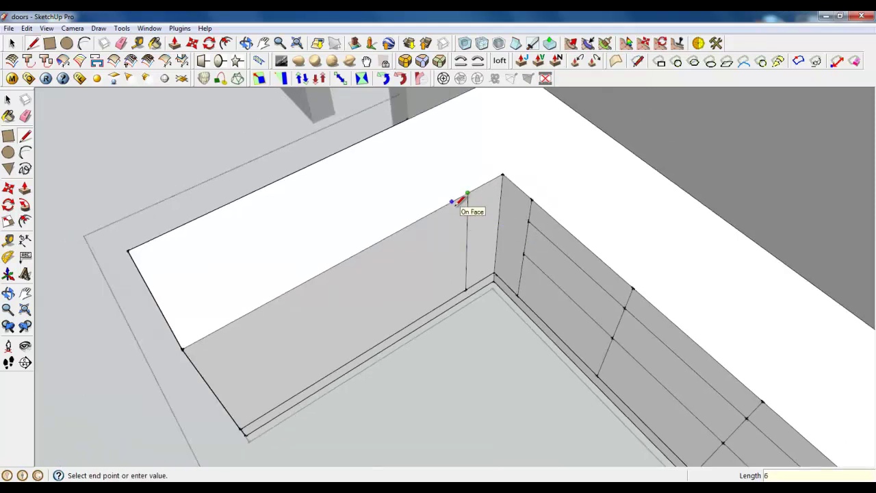
pyautogui.press('Escape')
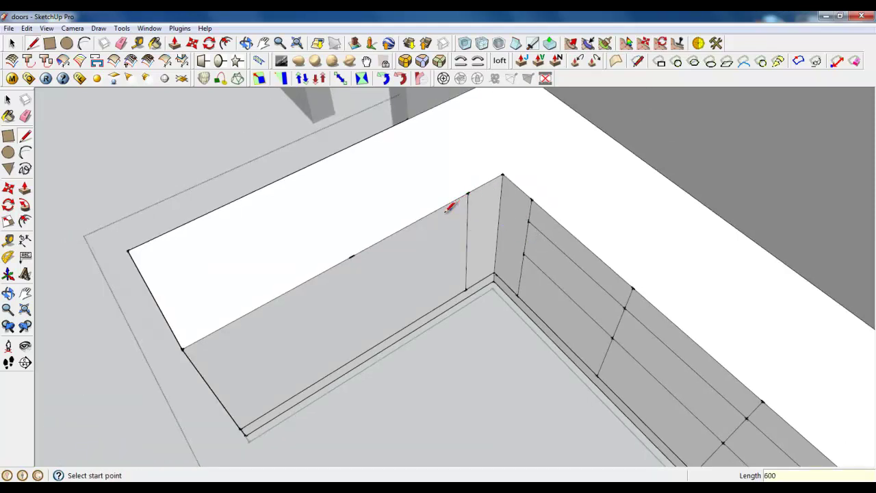
pyautogui.click(352, 257)
pyautogui.click(372, 344)
pyautogui.scroll(-2, 450, 286)
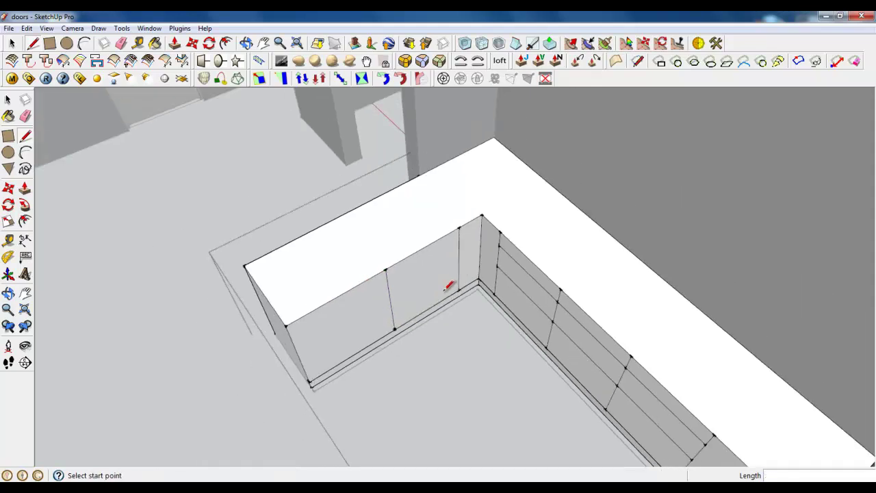
# - Draw a horizontal line across the peninsula's end section, 142 mm below its top edge to match the back run's top drawer row
pyautogui.scroll(2, 317, 336)
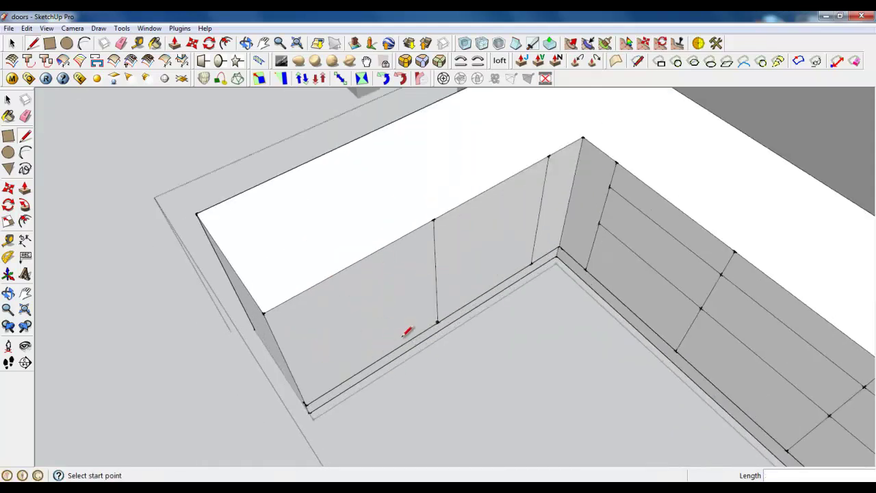
pyautogui.click(610, 187)
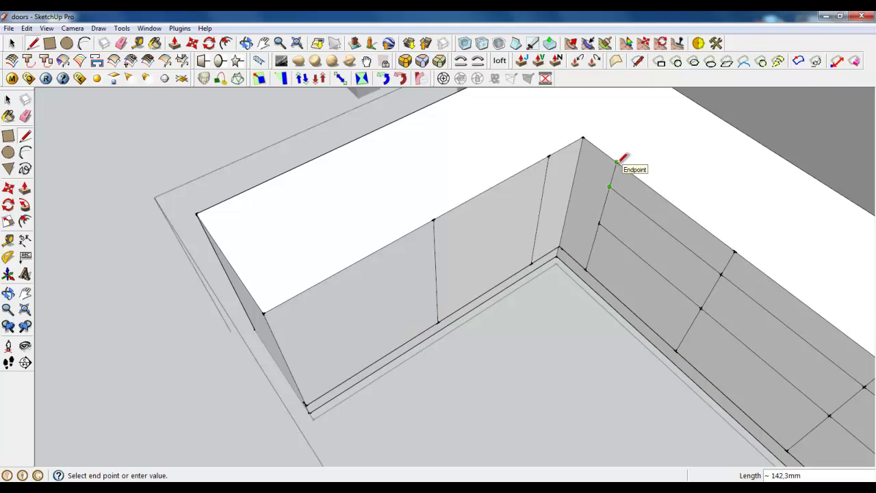
pyautogui.click(49, 44)
pyautogui.click(33, 43)
pyautogui.click(433, 220)
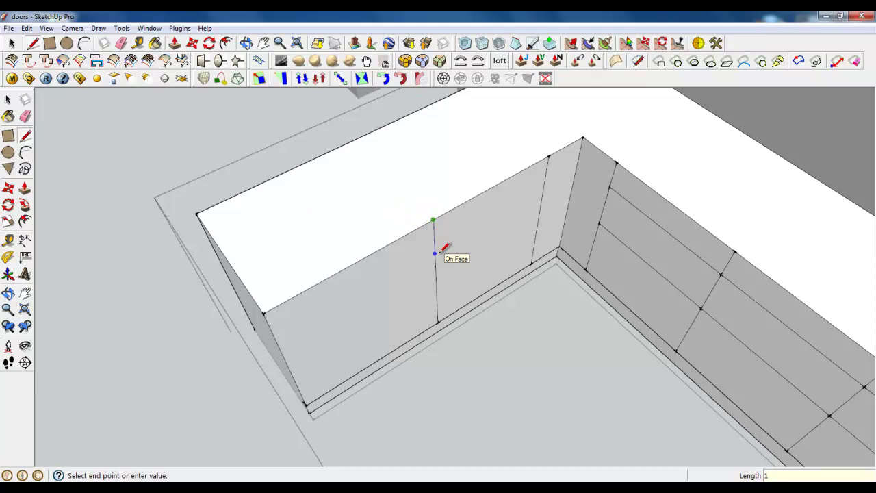
pyautogui.press('Escape')
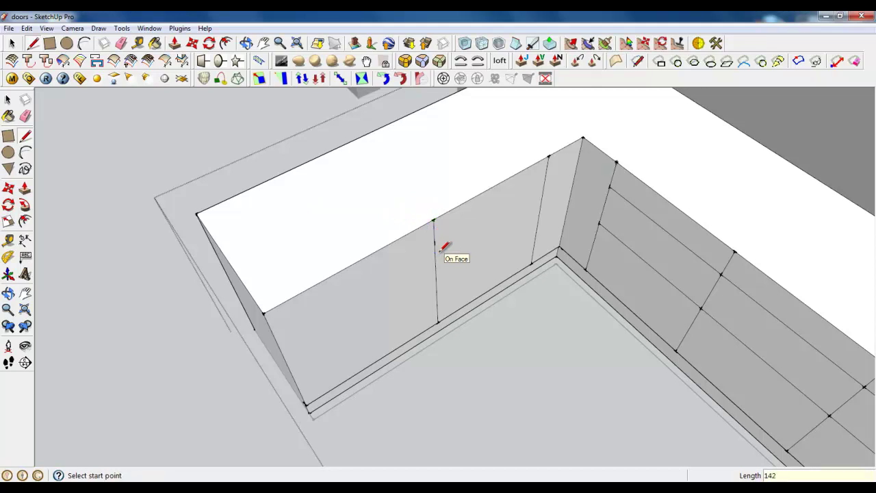
pyautogui.click(435, 243)
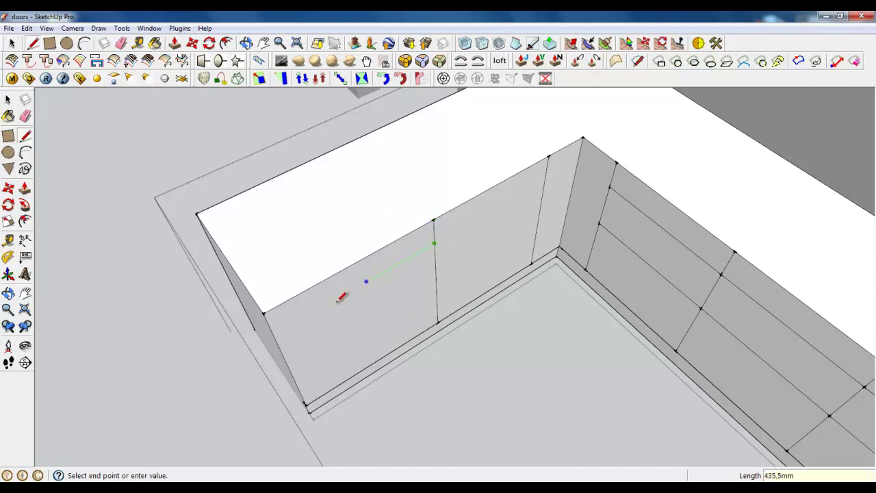
pyautogui.click(273, 335)
# - Draw a second horizontal line across the peninsula's end section, using the measured height of the back run's bottom drawer row
pyautogui.click(600, 223)
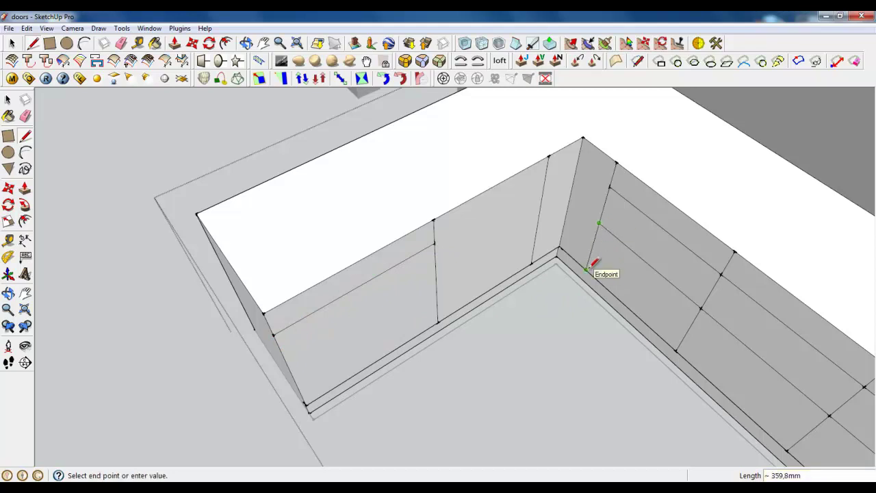
pyautogui.click(49, 43)
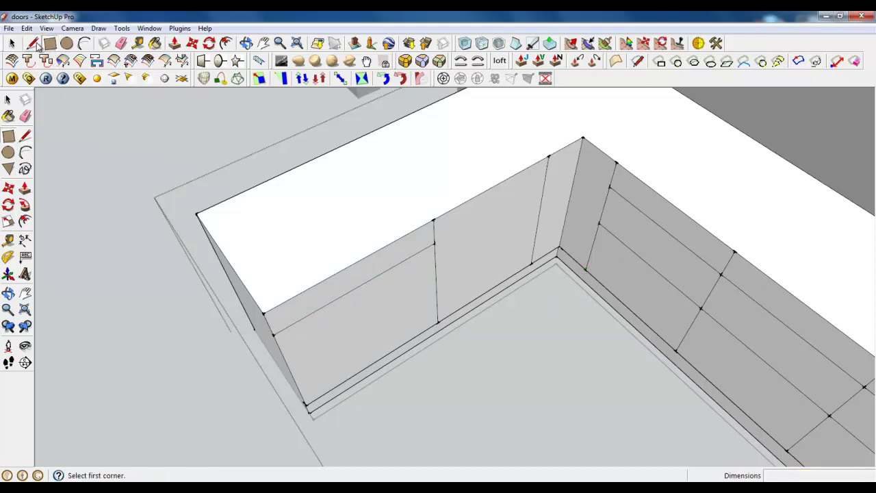
pyautogui.click(32, 43)
pyautogui.click(438, 322)
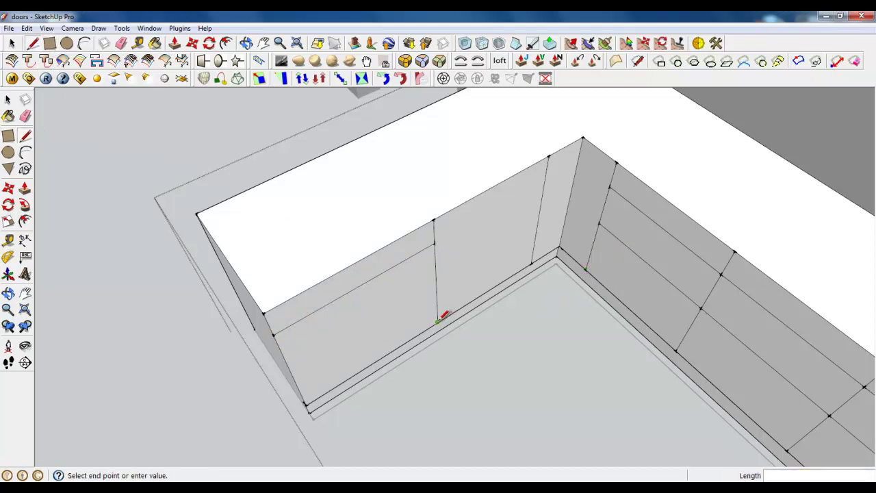
pyautogui.click(436, 278)
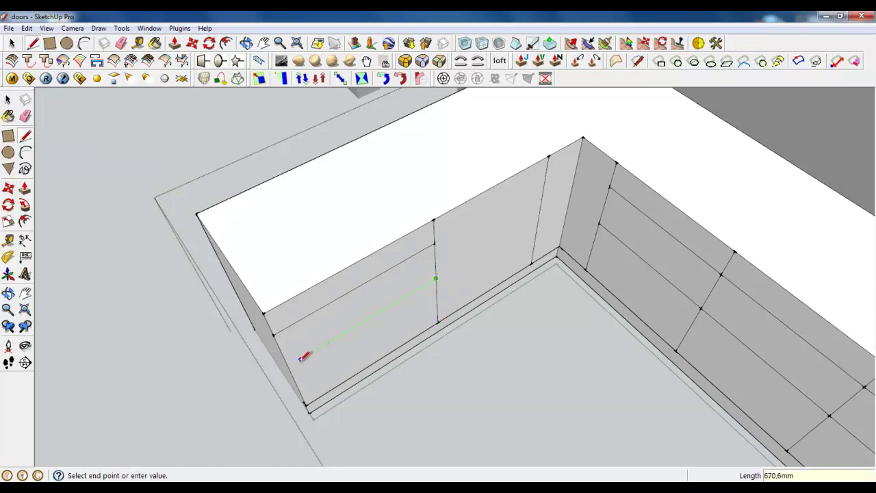
pyautogui.click(12, 43)
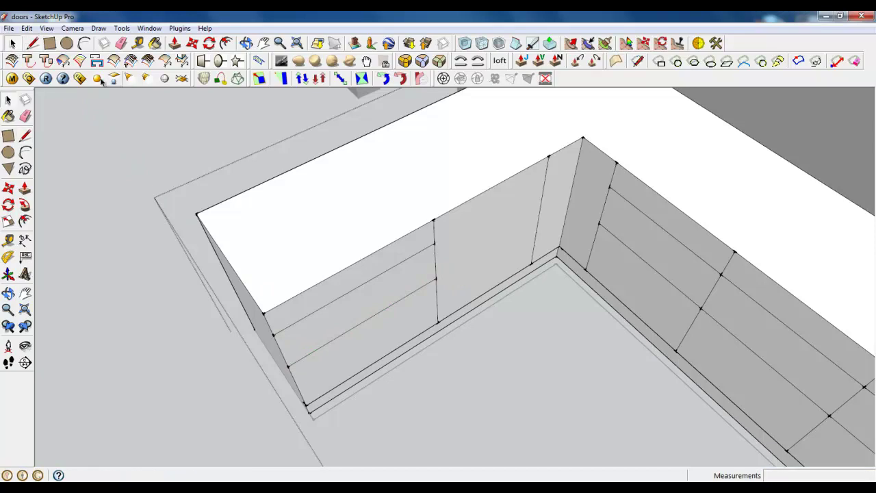
# - Offset the outlines of the peninsula's three drawer fronts inward by 1 mm
pyautogui.click(226, 44)
pyautogui.scroll(2, 388, 304)
pyautogui.moveTo(387, 304); pyautogui.dragTo(462, 364, button='middle')
pyautogui.scroll(-1, 462, 364)
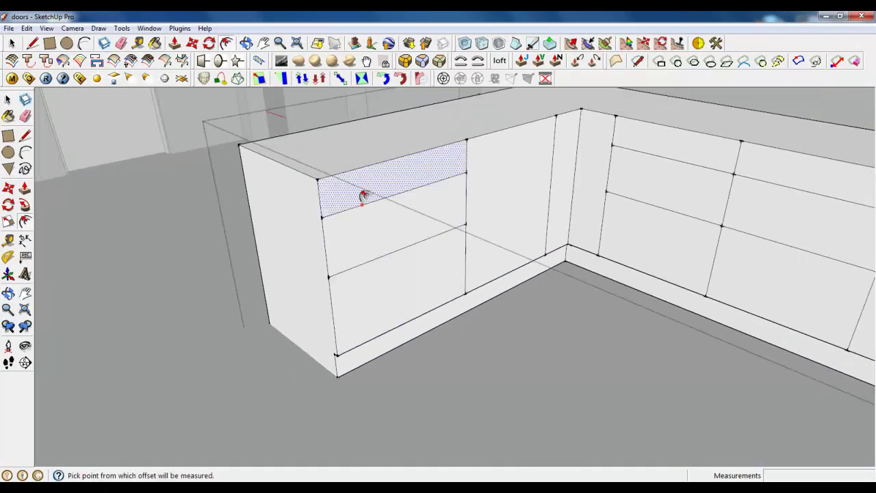
pyautogui.click(364, 198)
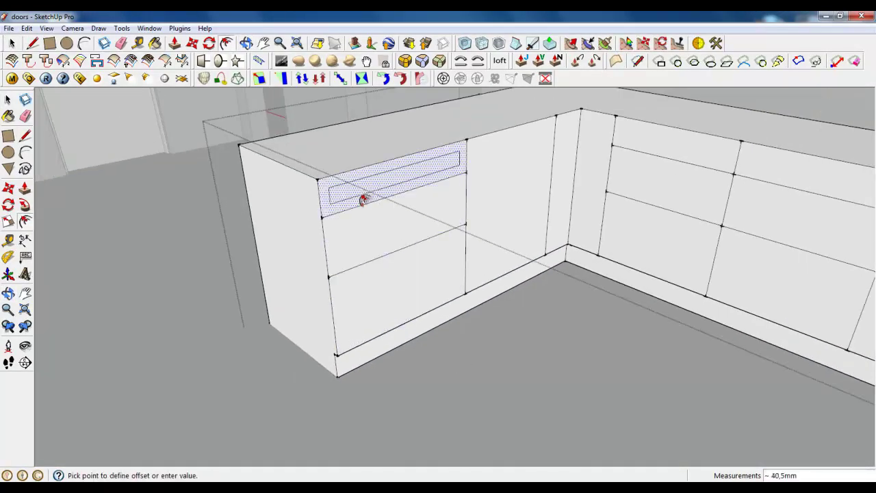
pyautogui.write('1')
pyautogui.press('Return')
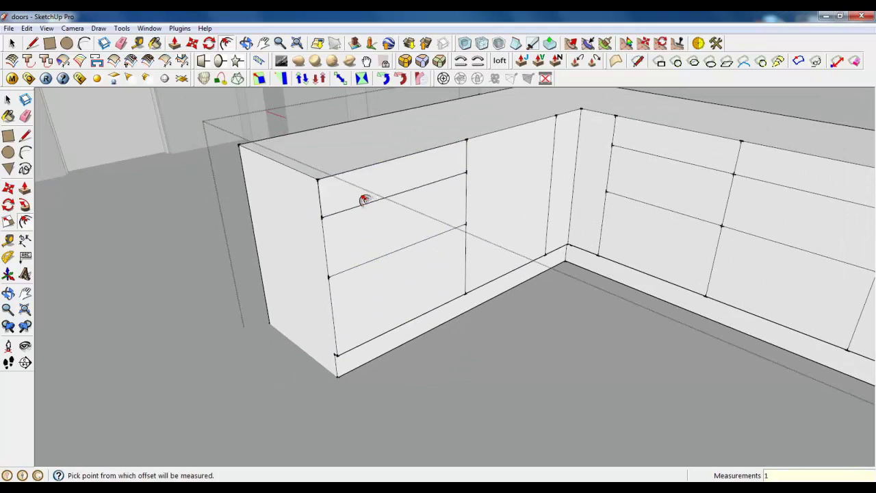
pyautogui.click(365, 211)
pyautogui.write('1')
pyautogui.press('Return')
pyautogui.click(373, 277)
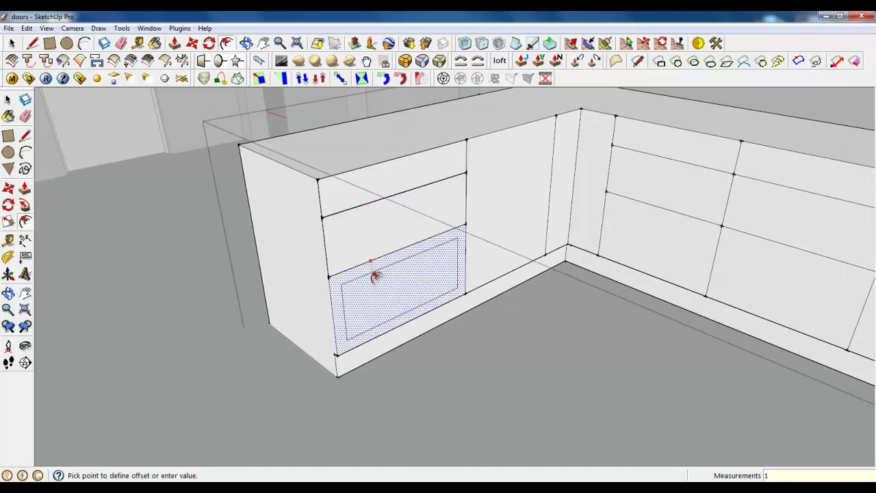
pyautogui.write('1')
pyautogui.press('Return')
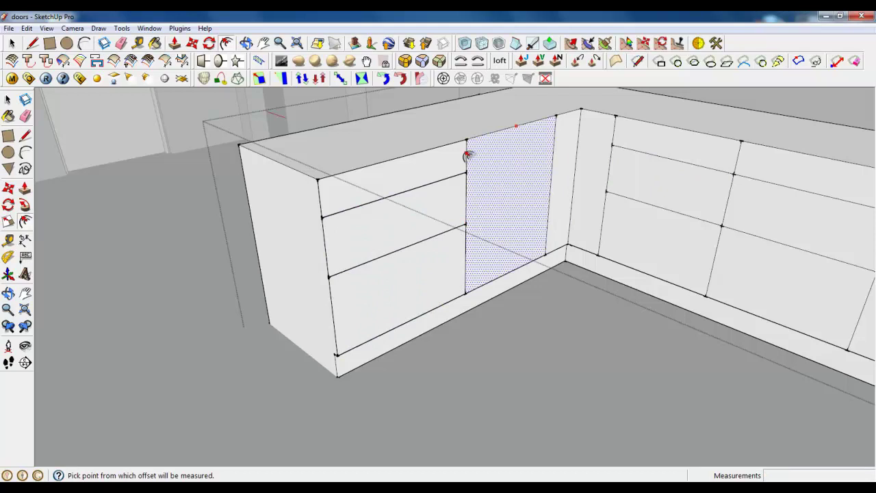
# - Offset the peninsula's door, both narrow corner panels and the back run's first two columns of drawer fronts inward by 1 mm
pyautogui.scroll(3, 874, 137)
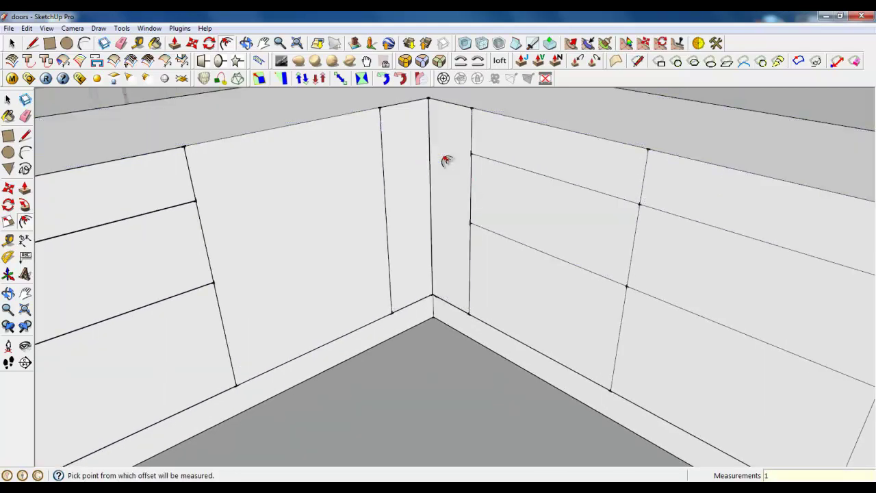
pyautogui.click(502, 173)
pyautogui.write('1')
pyautogui.press('Return')
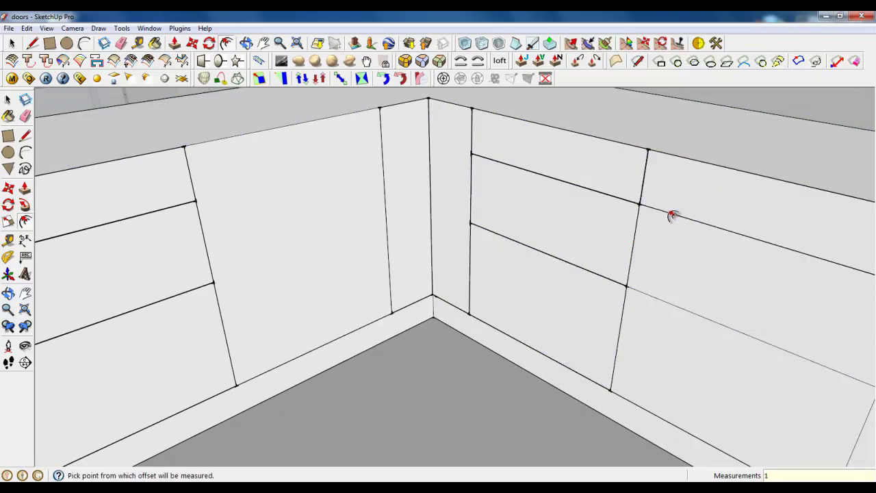
pyautogui.click(635, 236)
pyautogui.write('1')
pyautogui.press('Return')
pyautogui.click(646, 294)
pyautogui.write('1')
pyautogui.press('Return')
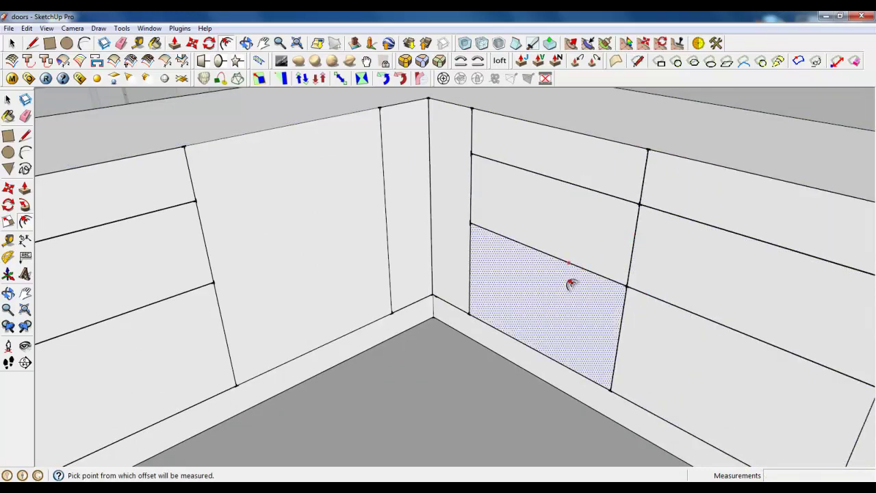
# - Offset the drawer fronts in the back run's third column inward by 1 mm
pyautogui.moveTo(571, 284); pyautogui.dragTo(614, 302, button='middle')
pyautogui.scroll(-5, 614, 302)
pyautogui.scroll(5, 758, 231)
pyautogui.click(757, 230)
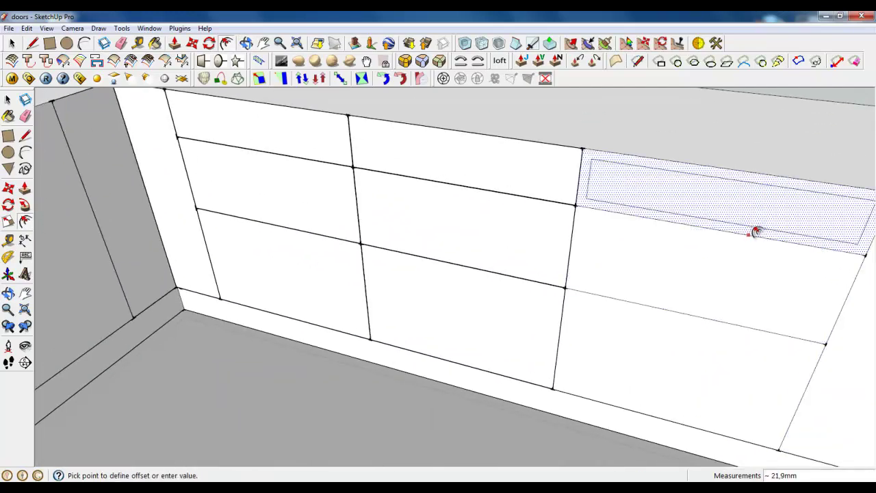
pyautogui.write('1')
pyautogui.press('Return')
pyautogui.click(664, 336)
pyautogui.write('1')
pyautogui.press('Return')
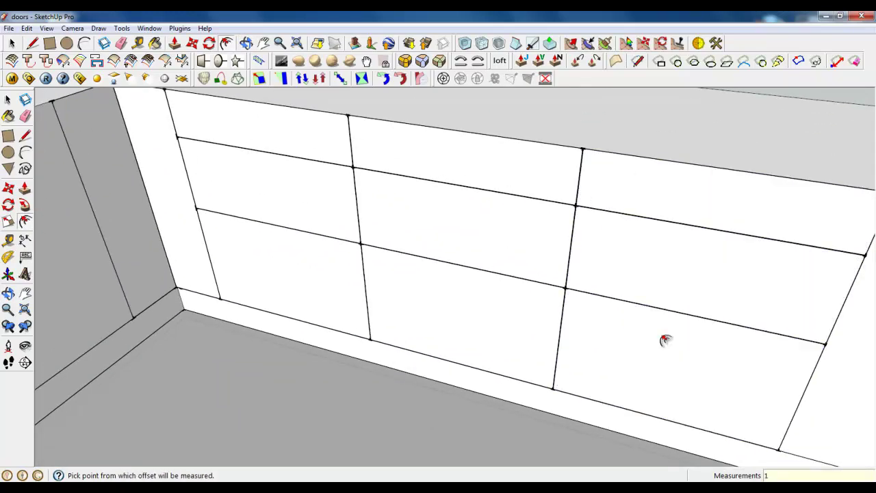
# - Move the offset edge of the peninsula's corner panel 20 mm away from the inner corner along the green axis
pyautogui.moveTo(665, 336); pyautogui.dragTo(274, 182, button='middle')
pyautogui.scroll(2, 274, 181)
pyautogui.click(12, 43)
pyautogui.scroll(1, 477, 338)
pyautogui.moveTo(477, 338); pyautogui.dragTo(313, 254, button='middle')
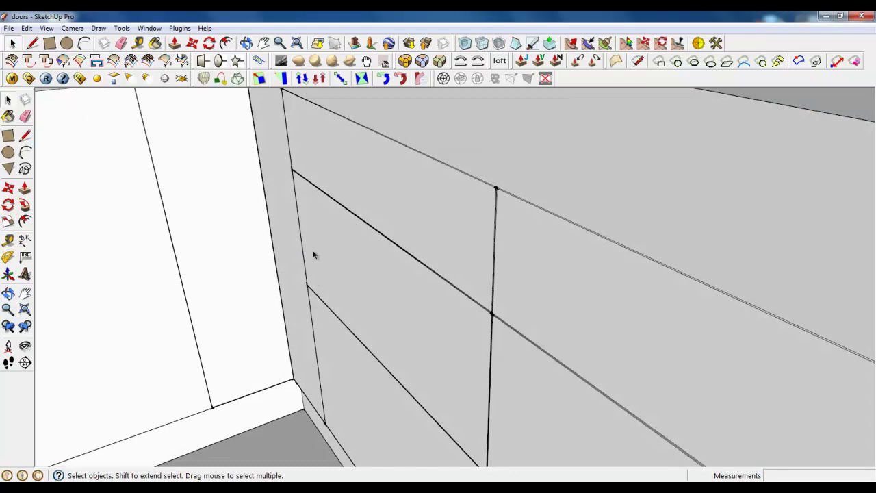
pyautogui.scroll(-3, 557, 370)
pyautogui.scroll(5, 363, 174)
pyautogui.scroll(3, 472, 198)
pyautogui.scroll(2, 498, 171)
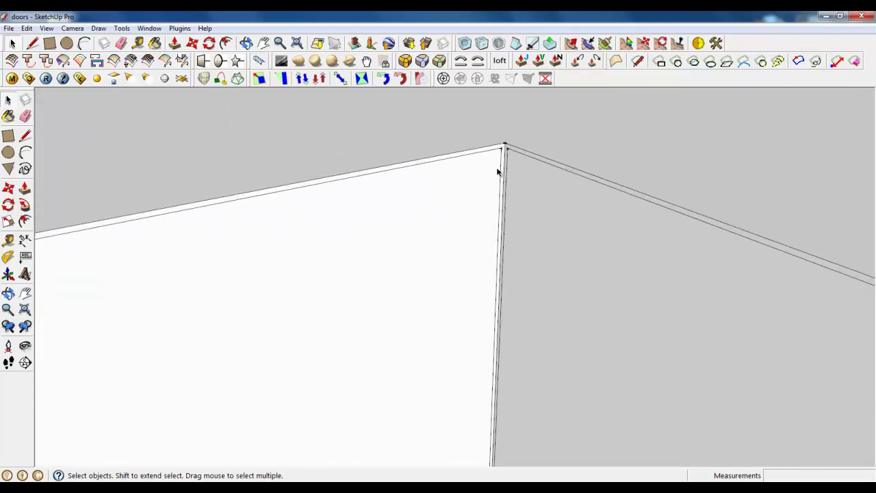
pyautogui.click(501, 168)
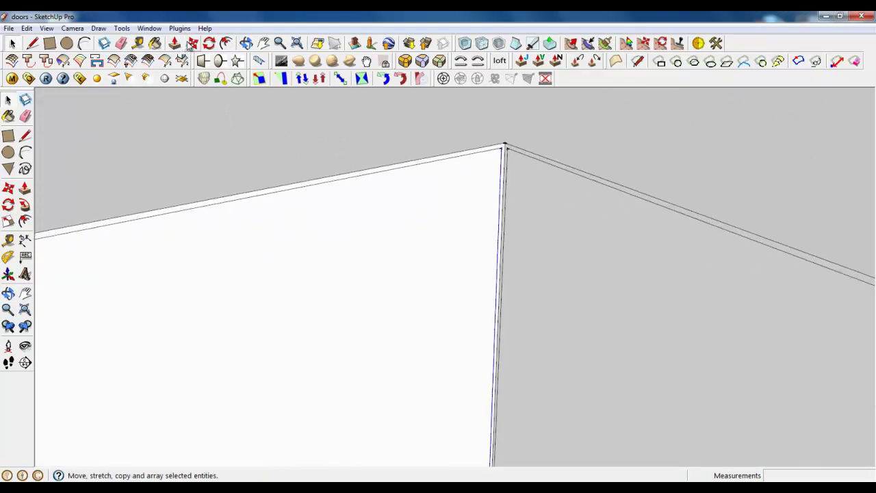
pyautogui.click(192, 43)
pyautogui.scroll(-2, 639, 185)
pyautogui.scroll(-3, 352, 211)
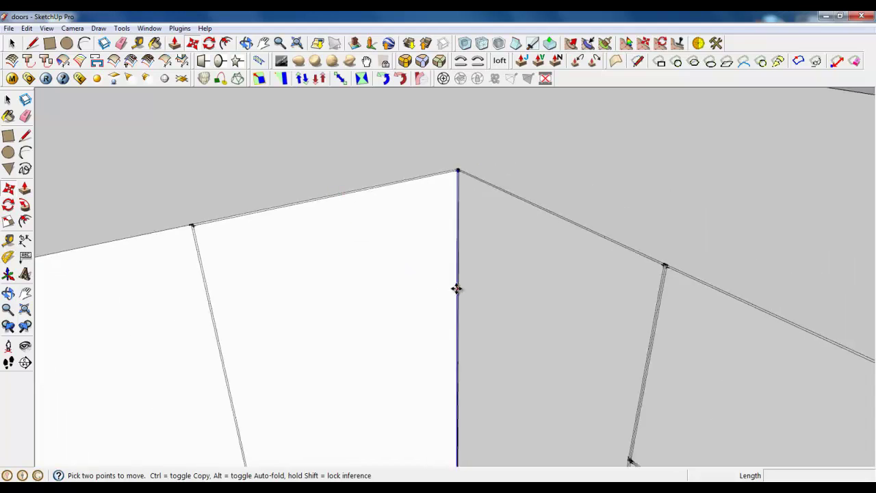
pyautogui.moveTo(457, 289); pyautogui.dragTo(493, 292, button='middle')
pyautogui.scroll(4, 449, 172)
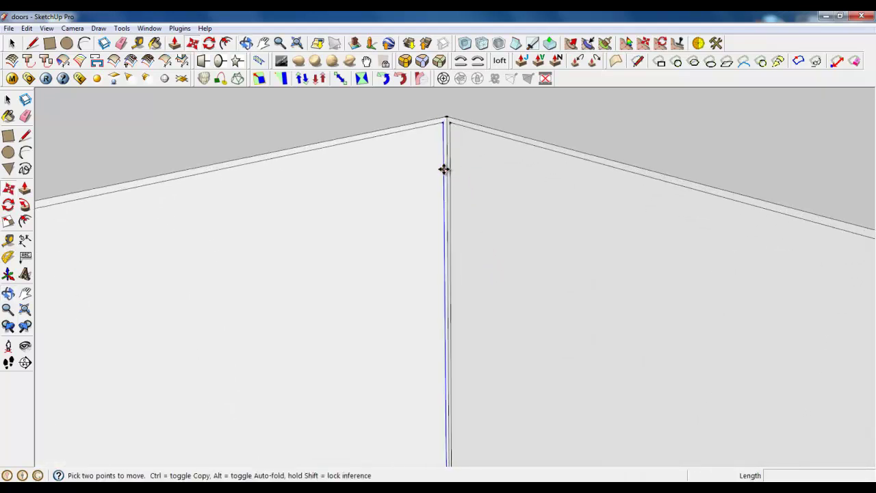
pyautogui.click(445, 168)
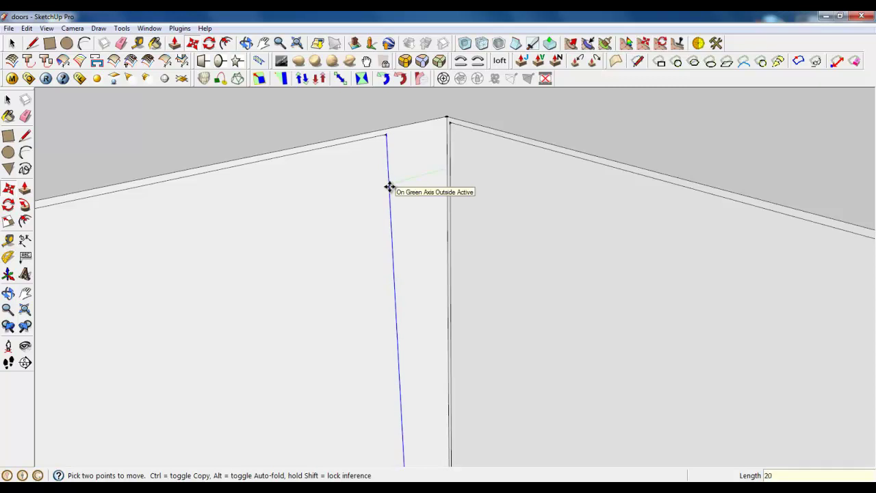
pyautogui.press('Return')
pyautogui.press('space')
pyautogui.moveTo(180, 121); pyautogui.dragTo(497, 233, button='middle')
pyautogui.scroll(-5, 456, 133)
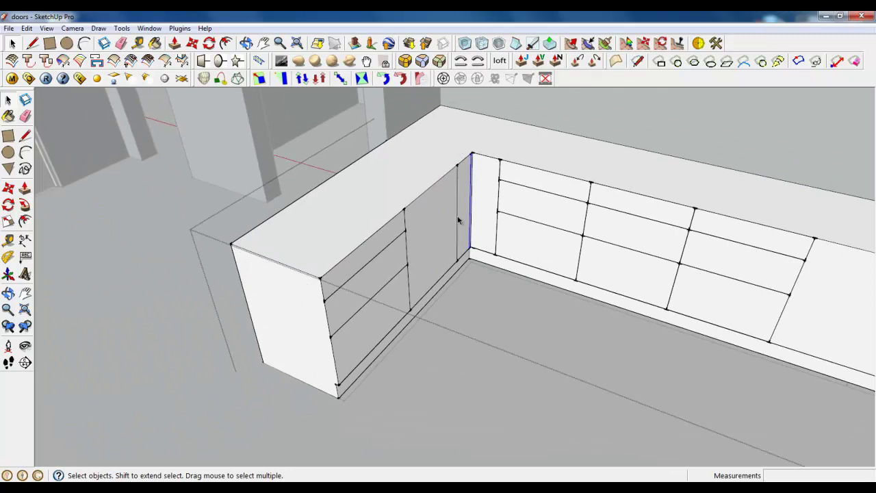
# - Group the faces of the peninsula's three drawer fronts, both narrow corner panels and all nine drawer fronts of the back run
pyautogui.click(374, 246)
pyautogui.keyDown('shift'); pyautogui.click(388, 273); pyautogui.keyUp('shift')
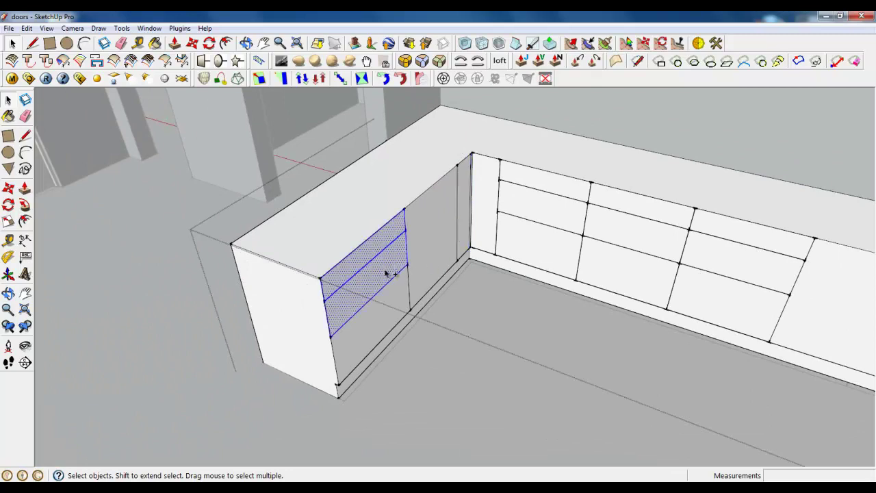
pyautogui.keyDown('shift'); pyautogui.click(401, 301); pyautogui.keyUp('shift')
pyautogui.scroll(4, 462, 205)
pyautogui.keyDown('shift'); pyautogui.click(460, 184); pyautogui.keyUp('shift')
pyautogui.keyDown('shift'); pyautogui.click(481, 185); pyautogui.keyUp('shift')
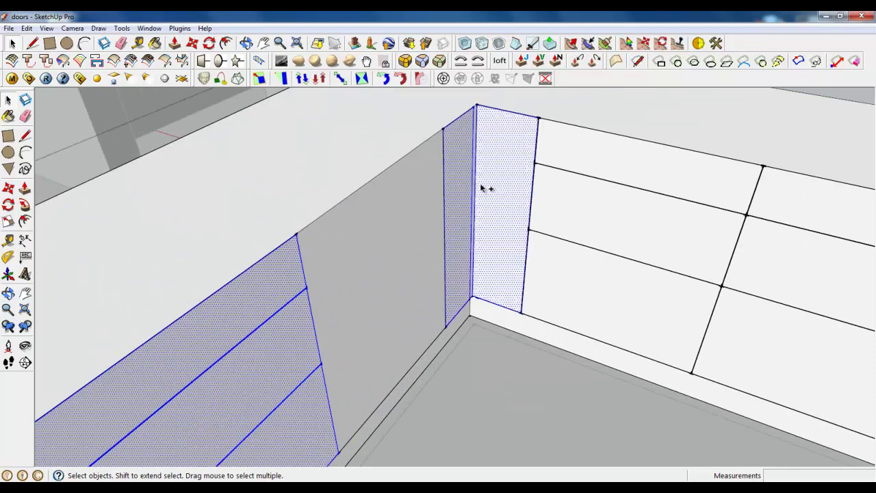
pyautogui.keyDown('shift'); pyautogui.click(630, 171); pyautogui.keyUp('shift')
pyautogui.keyDown('shift'); pyautogui.click(616, 231); pyautogui.keyUp('shift')
pyautogui.keyDown('shift'); pyautogui.click(611, 295); pyautogui.keyUp('shift')
pyautogui.scroll(-5, 521, 295)
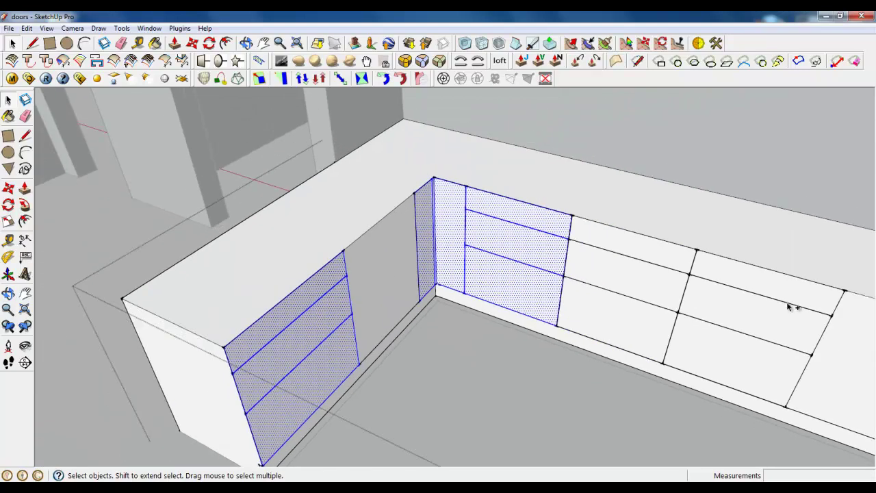
pyautogui.keyDown('shift'); pyautogui.click(751, 287); pyautogui.keyUp('shift')
pyautogui.keyDown('shift'); pyautogui.click(735, 330); pyautogui.keyUp('shift')
pyautogui.keyDown('shift'); pyautogui.click(726, 365); pyautogui.keyUp('shift')
pyautogui.keyDown('shift'); pyautogui.click(587, 327); pyautogui.keyUp('shift')
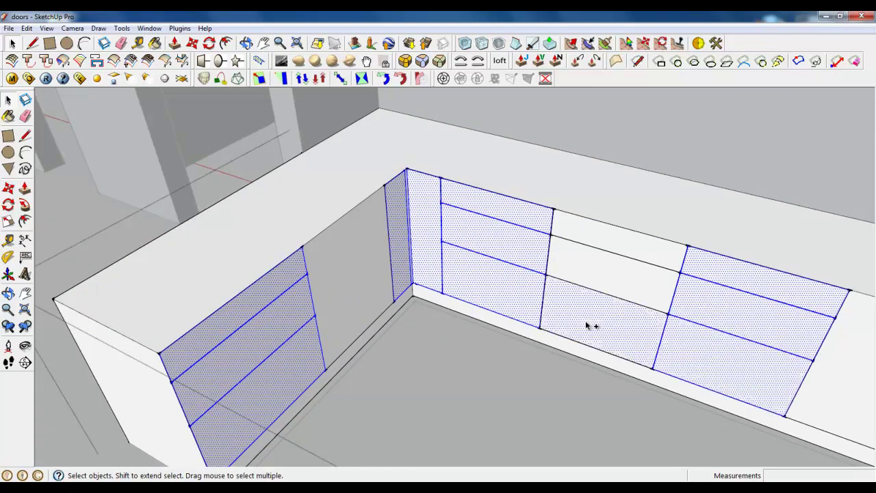
pyautogui.keyDown('shift'); pyautogui.click(600, 262); pyautogui.keyUp('shift')
pyautogui.keyDown('shift'); pyautogui.click(602, 242); pyautogui.keyUp('shift')
pyautogui.scroll(3, 503, 203)
pyautogui.rightClick(504, 203)
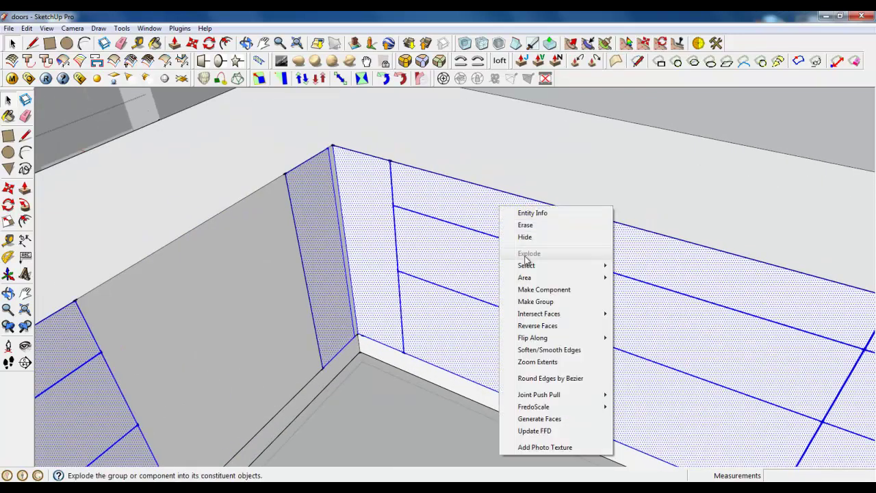
pyautogui.click(534, 302)
# - Open the fronts' group for editing and thicken all its faces by 18 mm with Joint Push Pull
pyautogui.scroll(4, 395, 205)
pyautogui.doubleClick(315, 186)
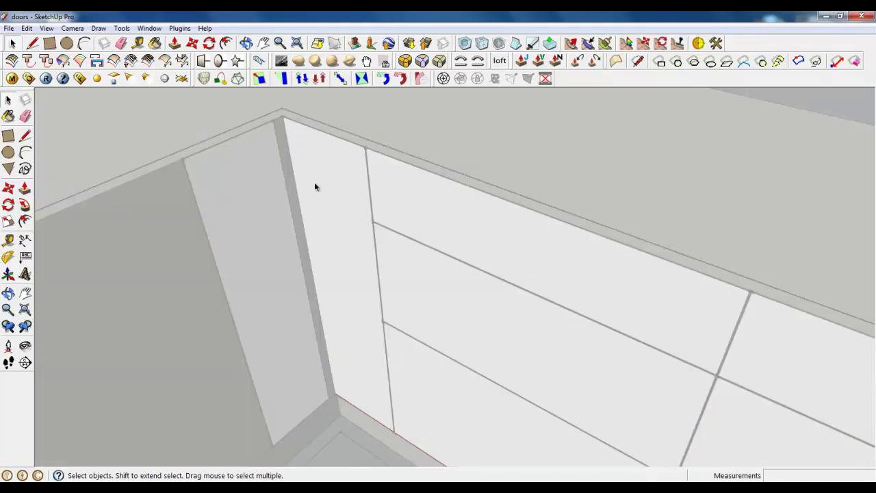
pyautogui.scroll(-8, 571, 209)
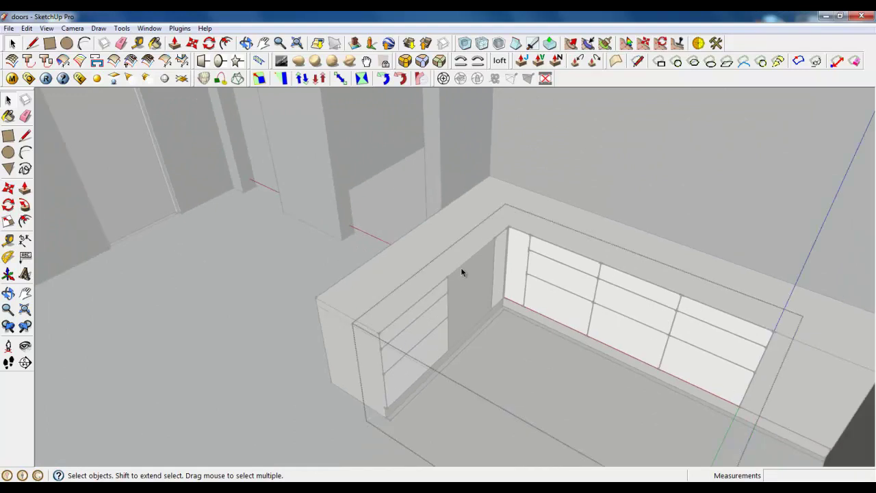
pyautogui.moveTo(345, 160); pyautogui.dragTo(726, 434)
pyautogui.scroll(4, 583, 280)
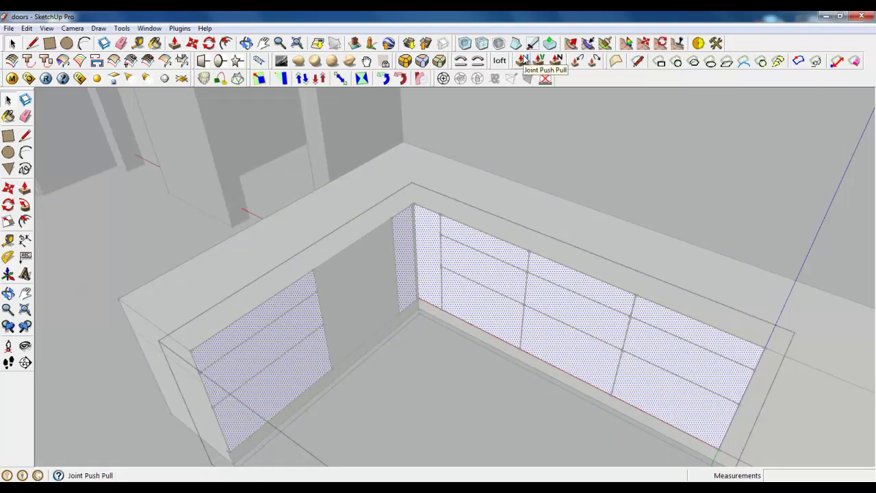
pyautogui.click(524, 62)
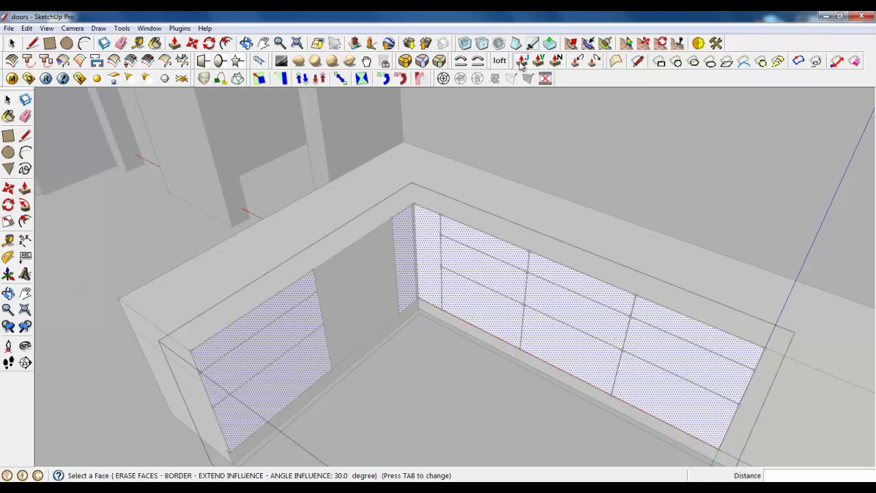
pyautogui.scroll(4, 513, 267)
pyautogui.moveTo(513, 267); pyautogui.dragTo(511, 273)
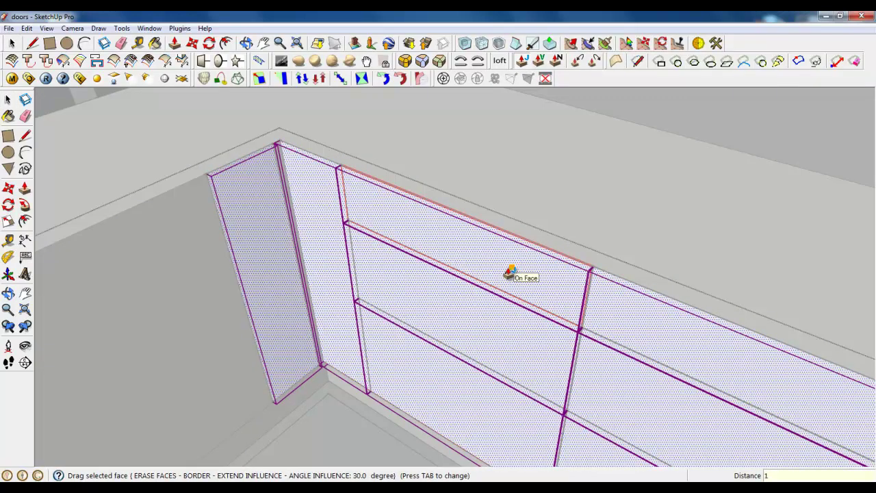
pyautogui.write('18')
pyautogui.press('Return')
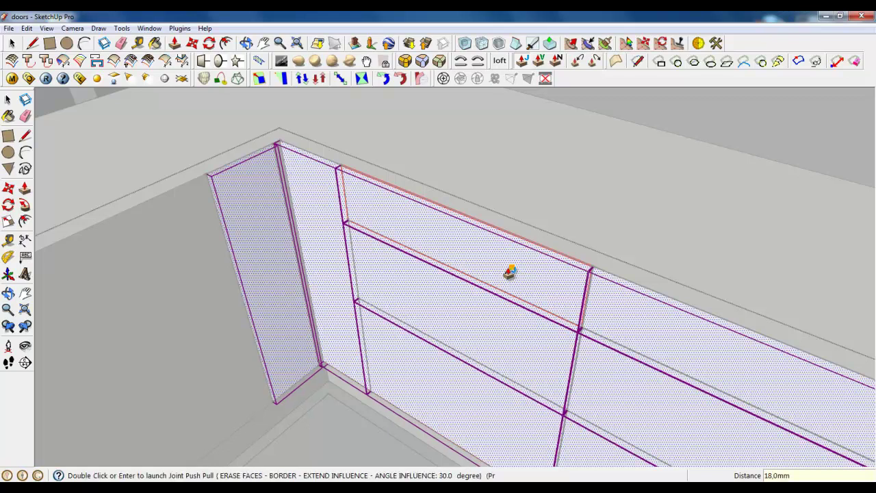
pyautogui.press('Return')
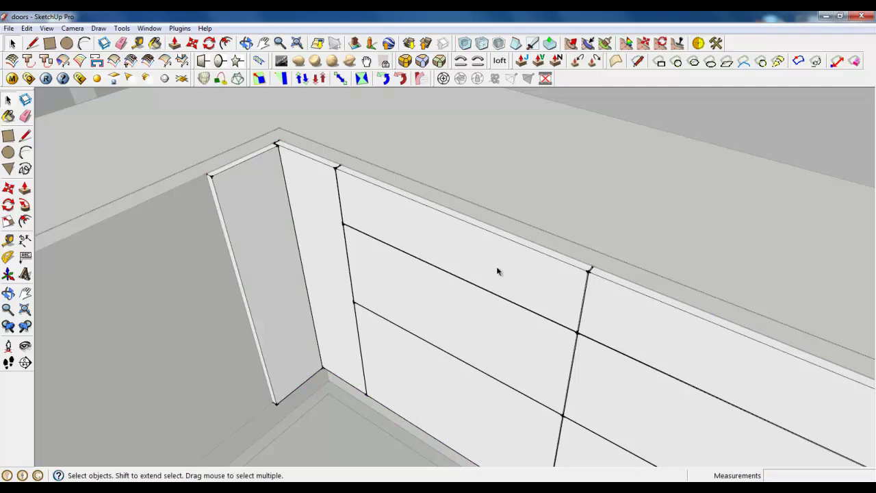
# - Round the front edges of the peninsula's and back run's drawer fronts and corner panels with Round Corner at a 3 mm offset
pyautogui.moveTo(324, 268); pyautogui.dragTo(394, 276, button='middle')
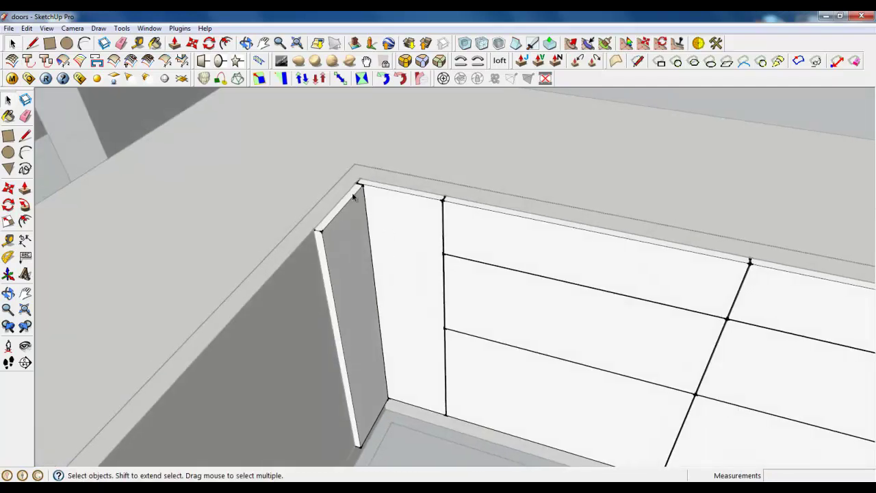
pyautogui.scroll(-5, 353, 190)
pyautogui.scroll(-2, 354, 190)
pyautogui.moveTo(366, 215); pyautogui.dragTo(411, 240, button='middle')
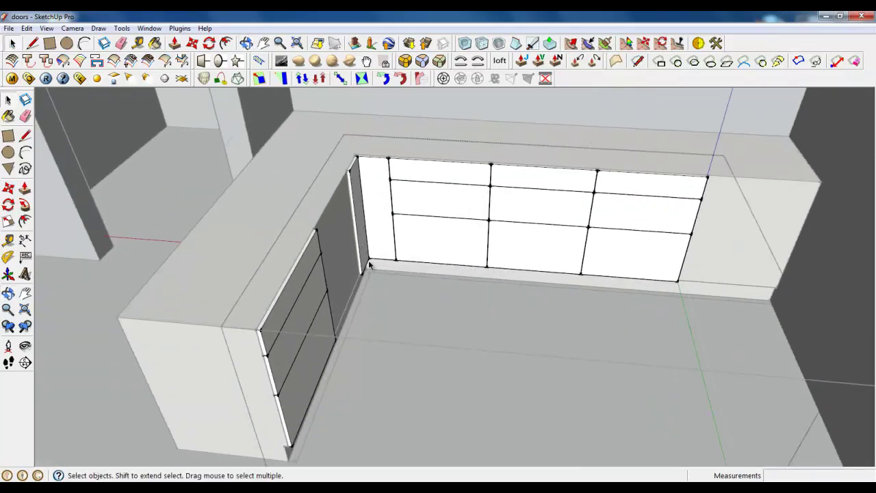
pyautogui.scroll(3, 261, 281)
pyautogui.scroll(1, 262, 281)
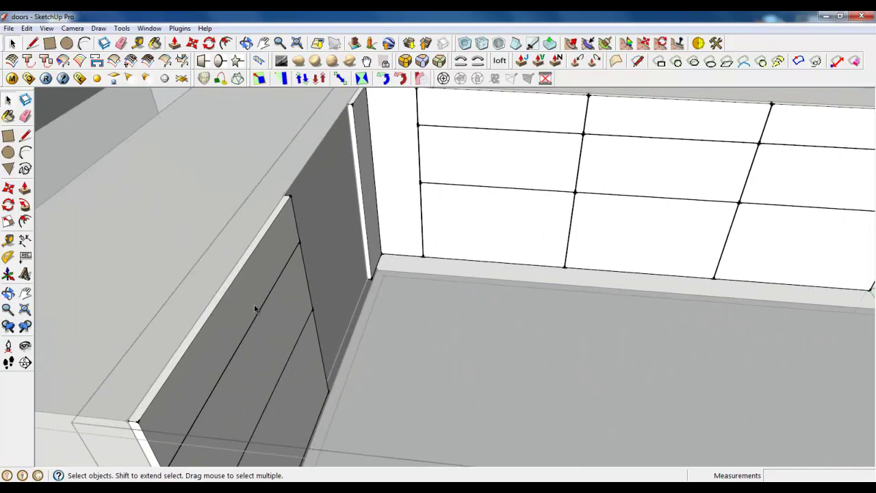
pyautogui.click(255, 308)
pyautogui.scroll(-3, 341, 352)
pyautogui.scroll(5, 313, 264)
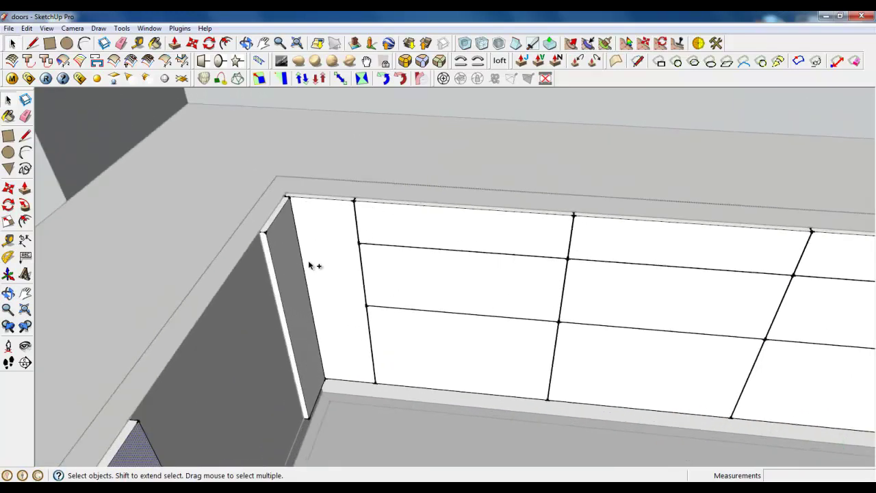
pyautogui.keyDown('ctrl'); pyautogui.click(312, 236); pyautogui.keyUp('ctrl')
pyautogui.keyDown('ctrl'); pyautogui.click(452, 219); pyautogui.keyUp('ctrl')
pyautogui.keyDown('ctrl'); pyautogui.click(472, 281); pyautogui.keyUp('ctrl')
pyautogui.keyDown('ctrl'); pyautogui.click(472, 387); pyautogui.keyUp('ctrl')
pyautogui.scroll(-2, 547, 349)
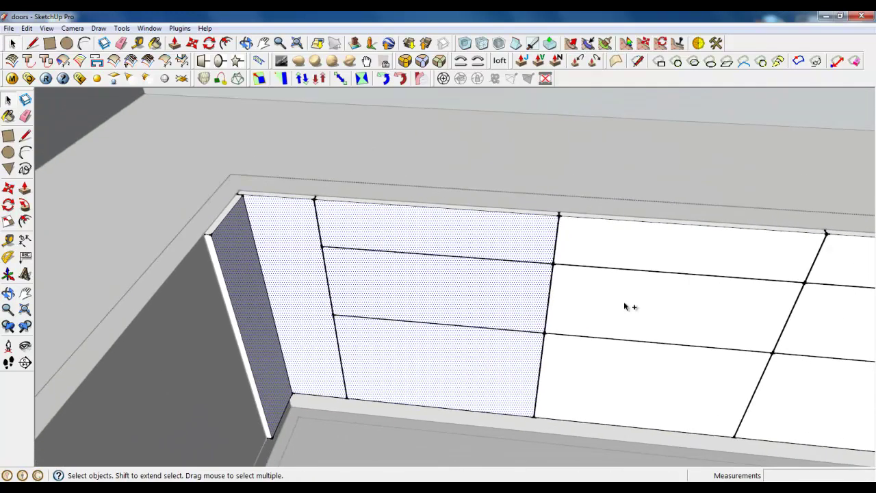
pyautogui.keyDown('ctrl'); pyautogui.click(801, 261); pyautogui.keyUp('ctrl')
pyautogui.keyDown('ctrl'); pyautogui.click(839, 262); pyautogui.keyUp('ctrl')
pyautogui.keyDown('ctrl'); pyautogui.click(743, 327); pyautogui.keyUp('ctrl')
pyautogui.keyDown('ctrl'); pyautogui.click(832, 321); pyautogui.keyUp('ctrl')
pyautogui.keyDown('ctrl'); pyautogui.click(818, 391); pyautogui.keyUp('ctrl')
pyautogui.keyDown('ctrl'); pyautogui.click(579, 368); pyautogui.keyUp('ctrl')
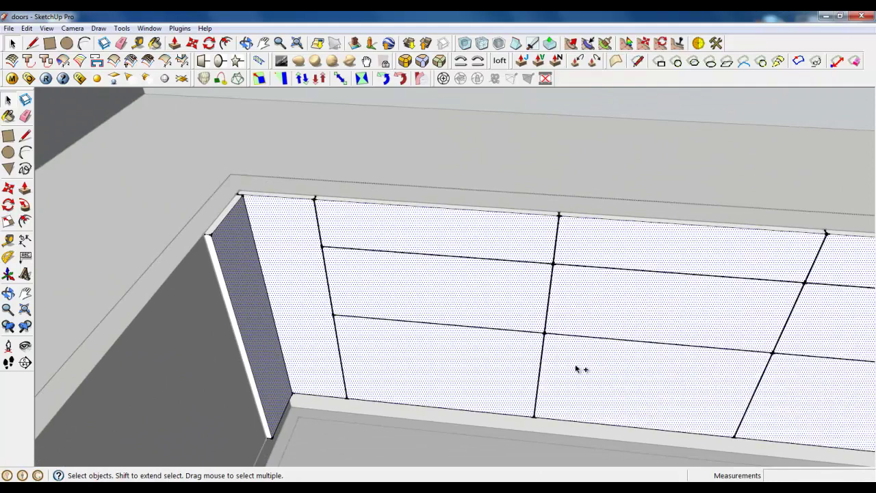
pyautogui.scroll(1, 239, 288)
pyautogui.scroll(-2, 240, 284)
pyautogui.scroll(4, 391, 285)
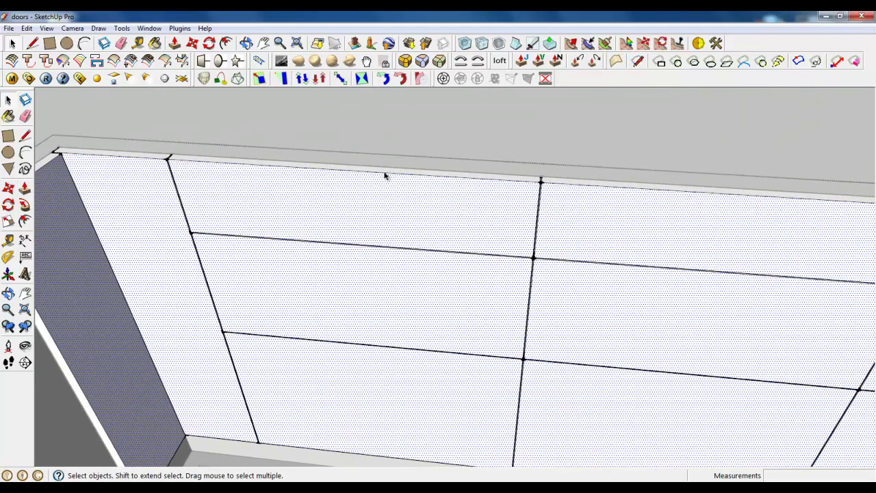
pyautogui.click(404, 63)
pyautogui.scroll(3, 566, 172)
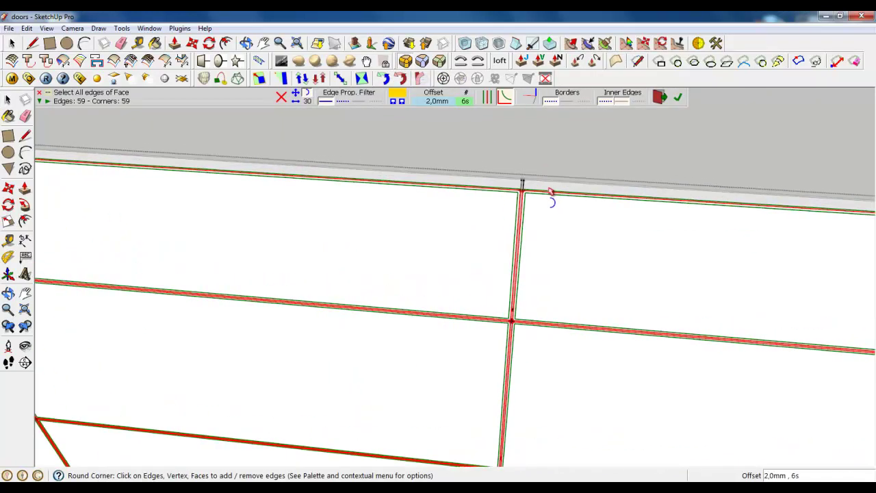
pyautogui.click(429, 101)
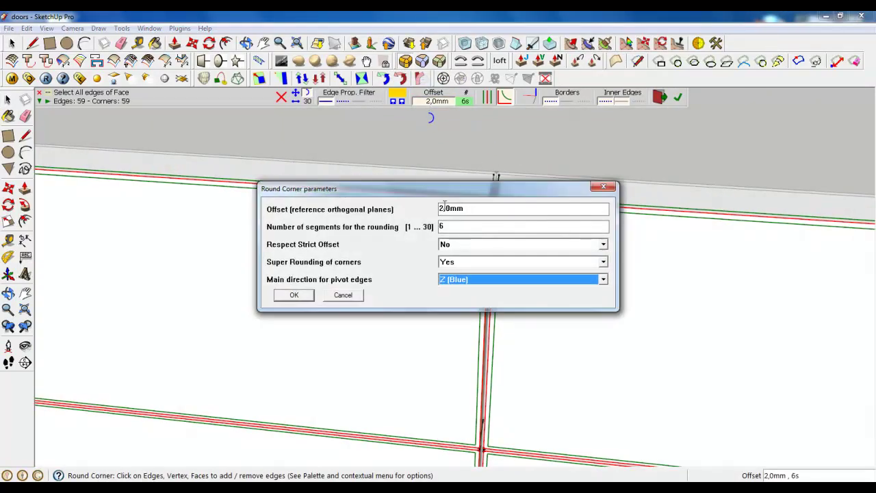
pyautogui.moveTo(445, 207); pyautogui.dragTo(439, 206)
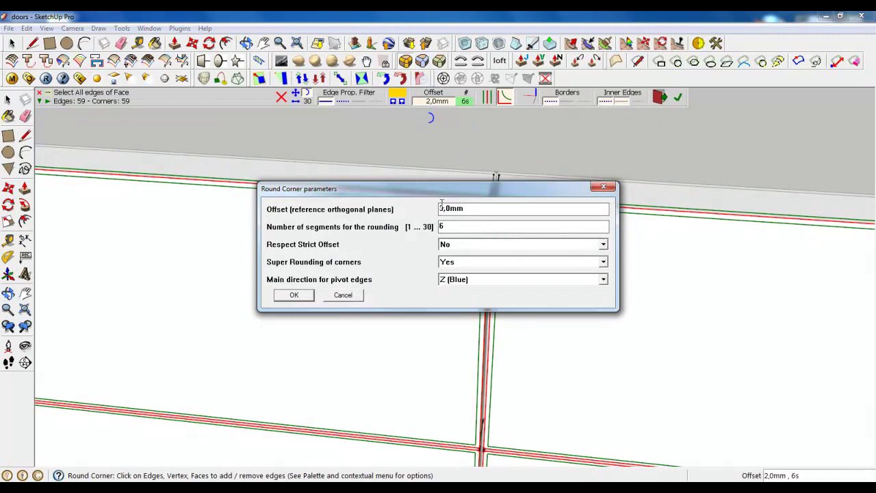
pyautogui.moveTo(451, 198); pyautogui.dragTo(480, 263)
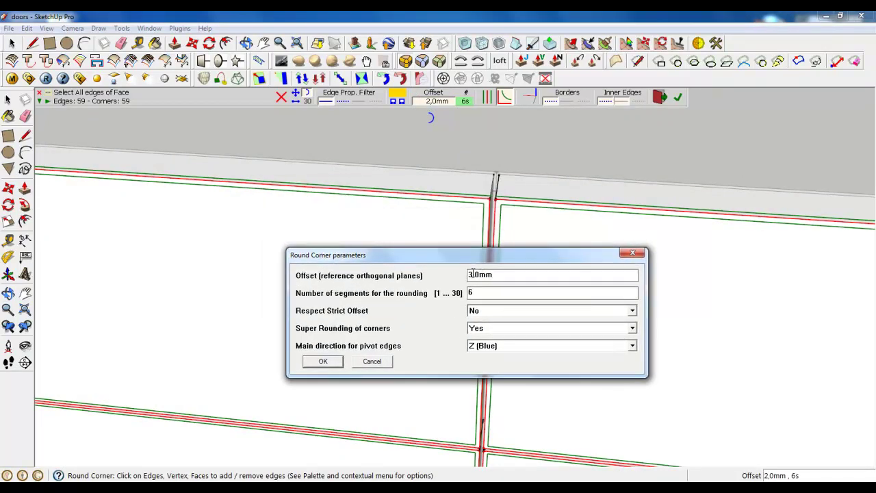
pyautogui.click(319, 362)
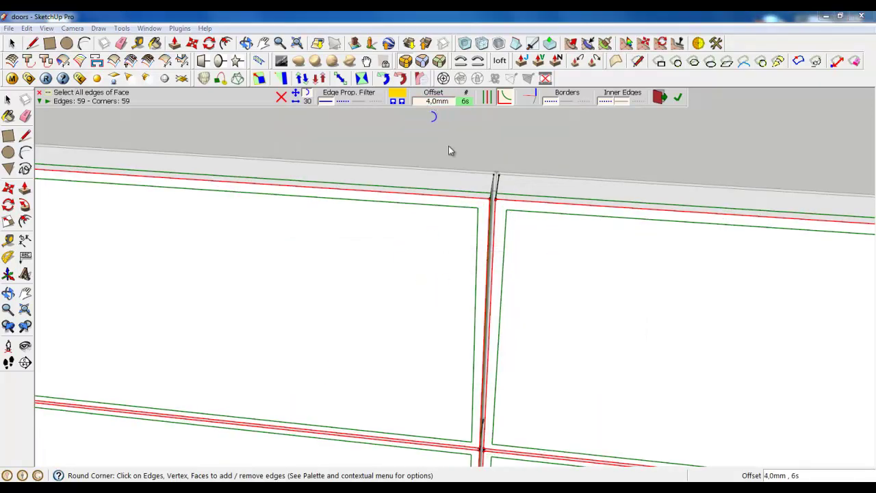
pyautogui.moveTo(444, 208); pyautogui.dragTo(438, 208)
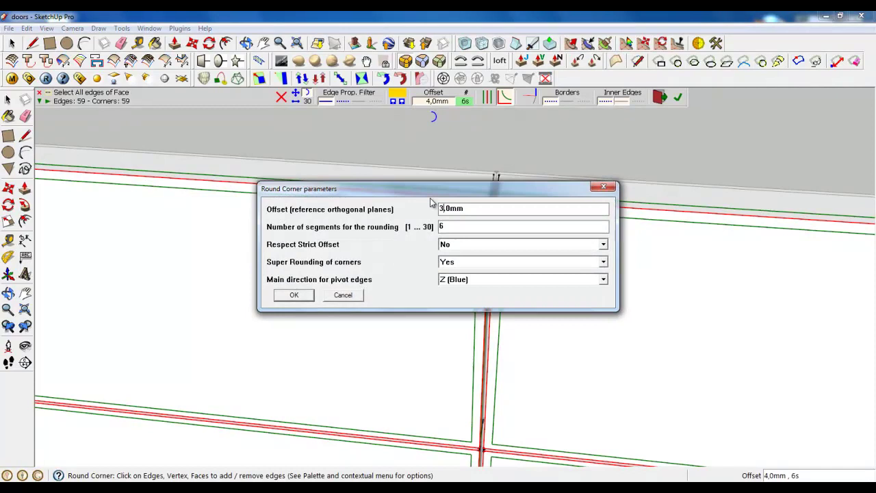
pyautogui.click(294, 295)
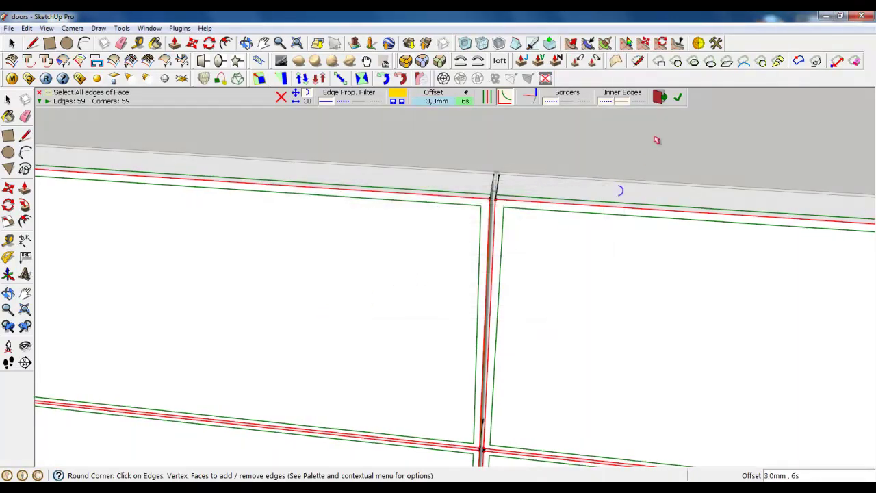
pyautogui.click(678, 98)
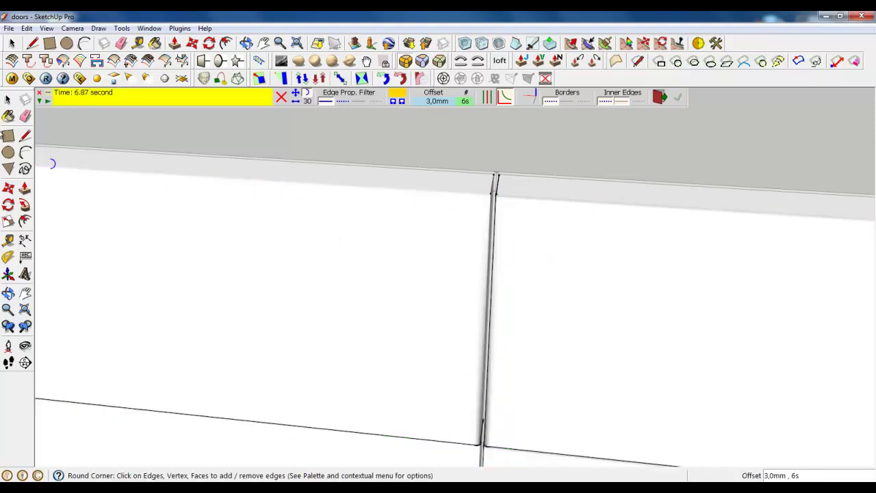
# - Inspect the rounded drawer fronts on the back run and close the fronts' group
pyautogui.press('space')
pyautogui.click(369, 215)
pyautogui.moveTo(479, 243); pyautogui.dragTo(197, 164, button='middle')
pyautogui.scroll(1, 360, 233)
pyautogui.moveTo(360, 233); pyautogui.dragTo(511, 273, button='middle')
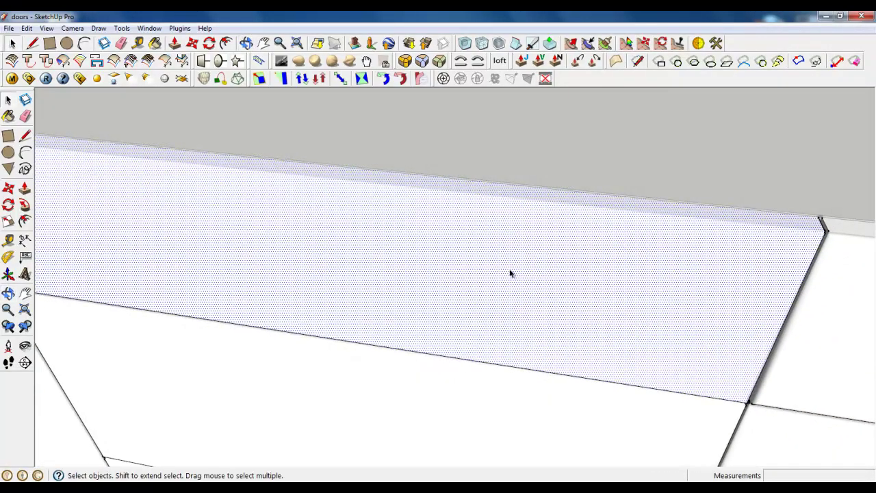
pyautogui.scroll(-5, 511, 273)
pyautogui.scroll(-6, 514, 229)
pyautogui.scroll(2, 509, 249)
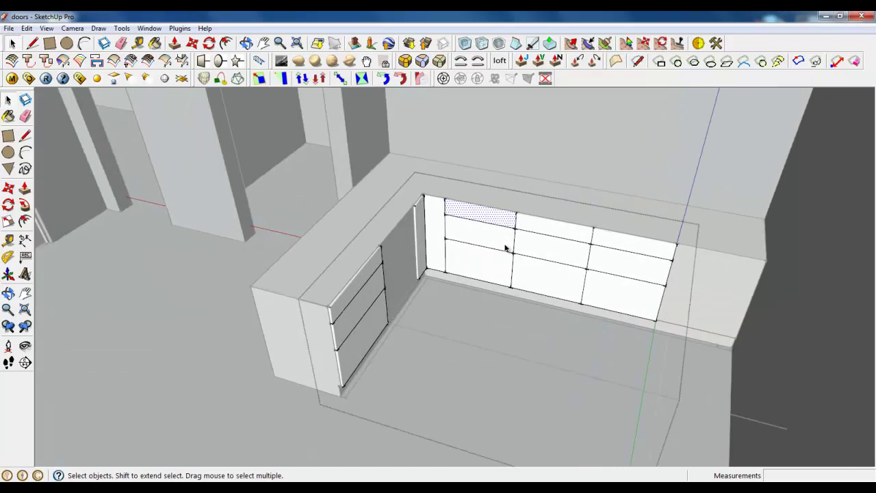
pyautogui.rightClick(438, 293)
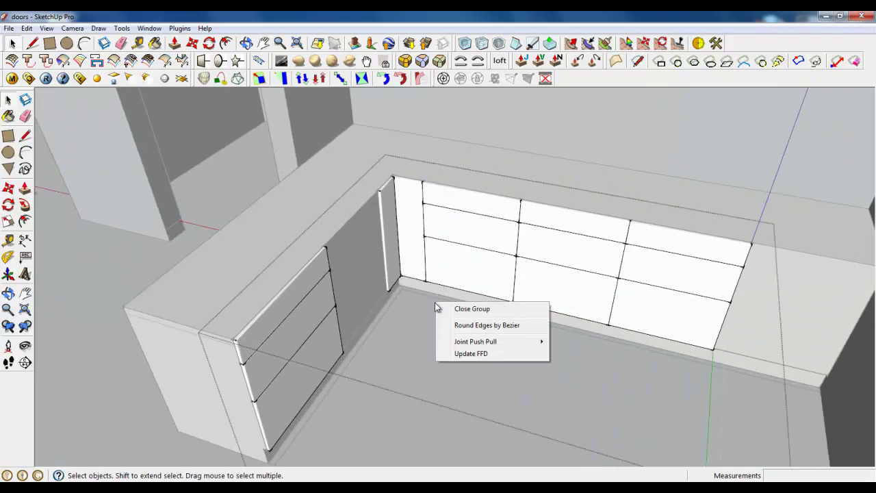
pyautogui.click(442, 310)
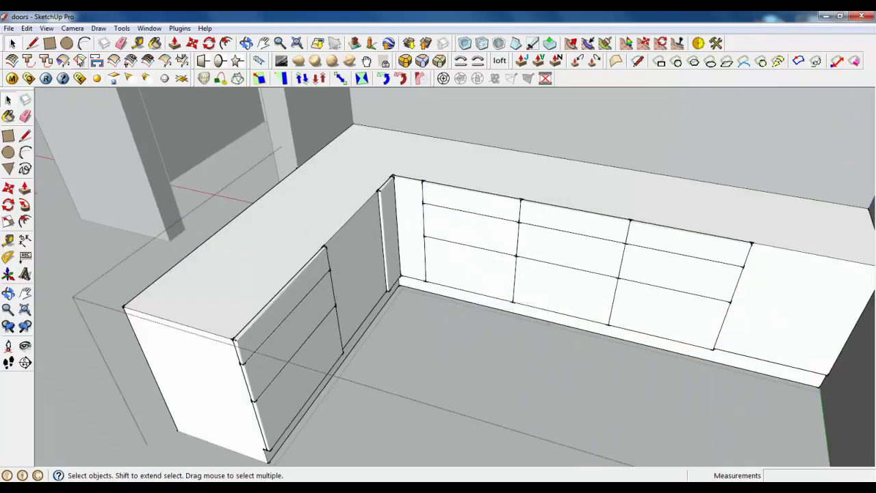
# - Display hidden geometry, unhide the countertop and end panel group, and turn the hidden geometry display off again
pyautogui.click(46, 28)
pyautogui.click(70, 69)
pyautogui.rightClick(294, 199)
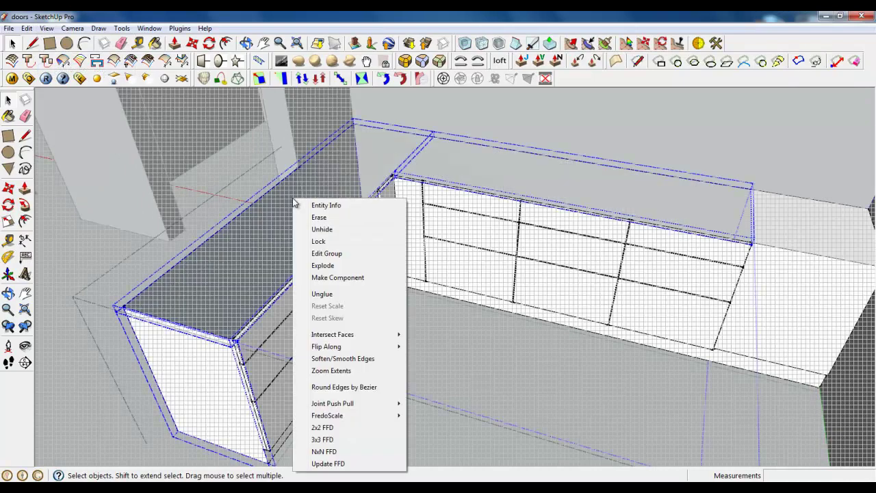
pyautogui.click(315, 230)
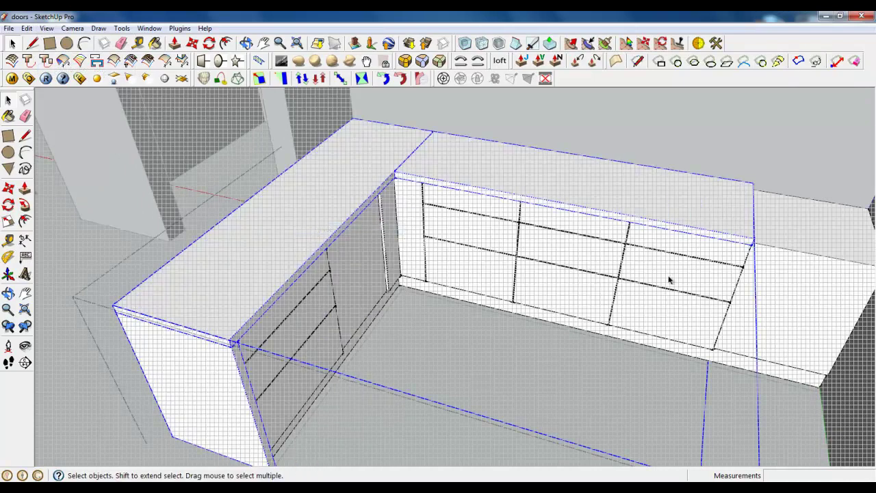
pyautogui.click(46, 28)
pyautogui.click(78, 69)
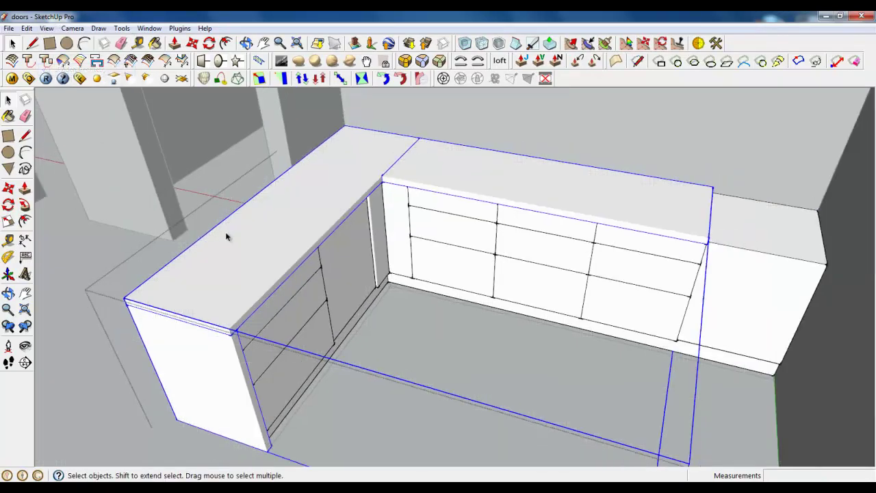
# - Try to raise the top face of the back run's end cabinet by about 311 mm with Push/Pull
pyautogui.moveTo(227, 239); pyautogui.dragTo(541, 279, button='middle')
pyautogui.scroll(-3, 445, 306)
pyautogui.scroll(3, 520, 211)
pyautogui.scroll(-2, 482, 333)
pyautogui.scroll(-1, 541, 280)
pyautogui.click(49, 43)
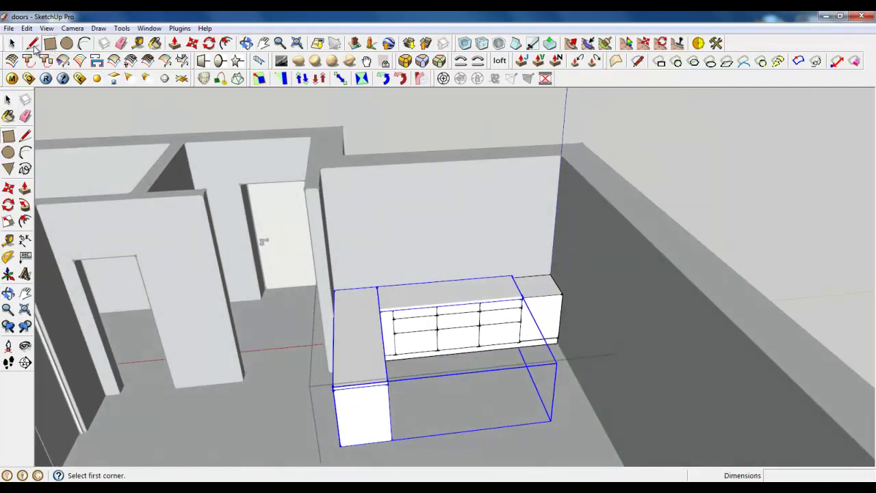
pyautogui.click(32, 43)
pyautogui.scroll(1, 532, 241)
pyautogui.click(174, 44)
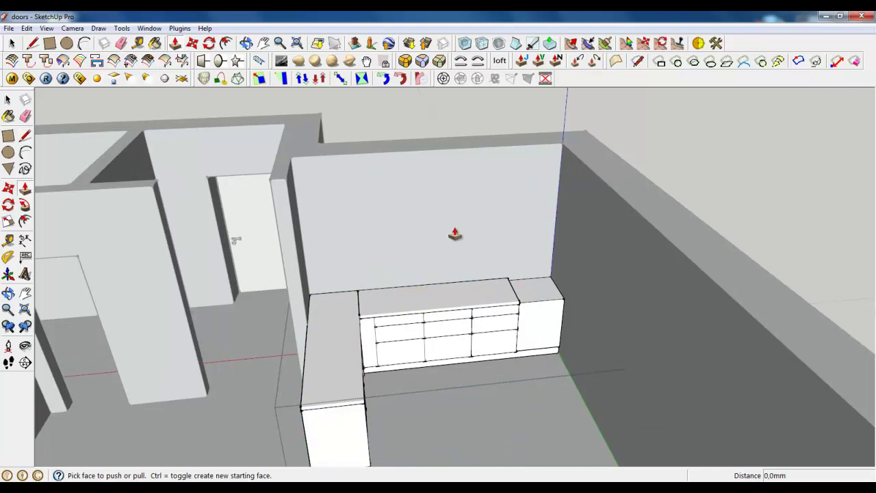
pyautogui.moveTo(454, 231); pyautogui.dragTo(562, 309, button='middle')
pyautogui.moveTo(540, 324); pyautogui.dragTo(540, 294)
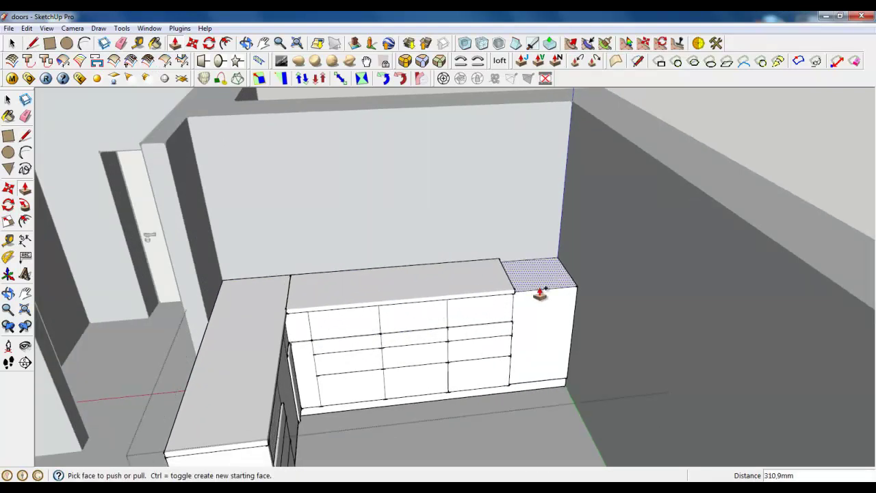
pyautogui.press('Escape')
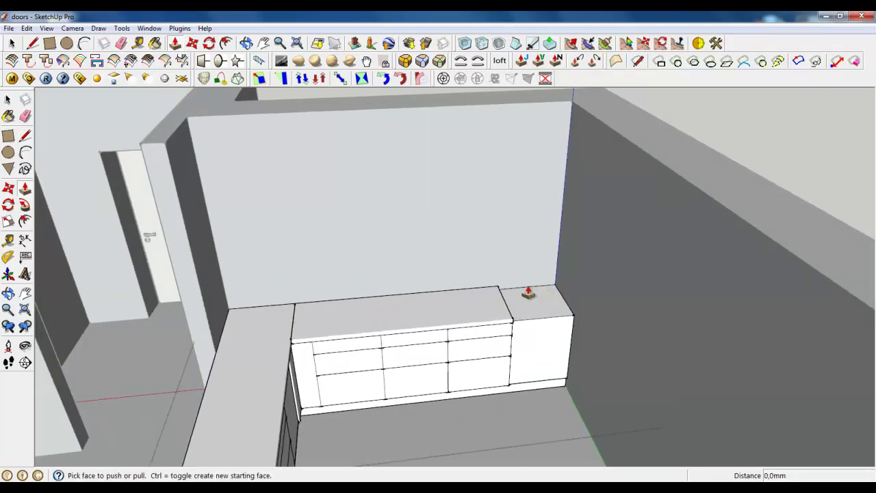
# - Unglue the long countertop group that sits on the drawer cabinets
pyautogui.click(11, 44)
pyautogui.click(458, 319)
pyautogui.scroll(3, 479, 318)
pyautogui.keyDown('shift'); pyautogui.click(593, 317); pyautogui.keyUp('shift')
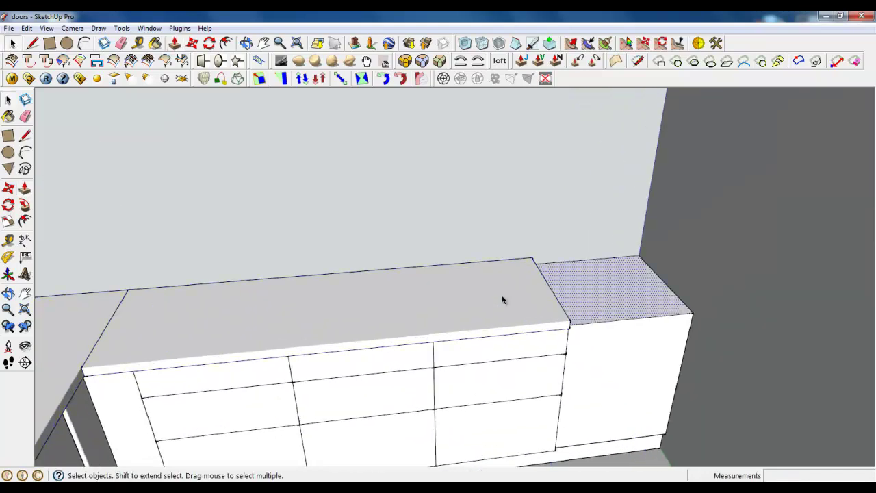
pyautogui.scroll(3, 503, 300)
pyautogui.rightClick(484, 299)
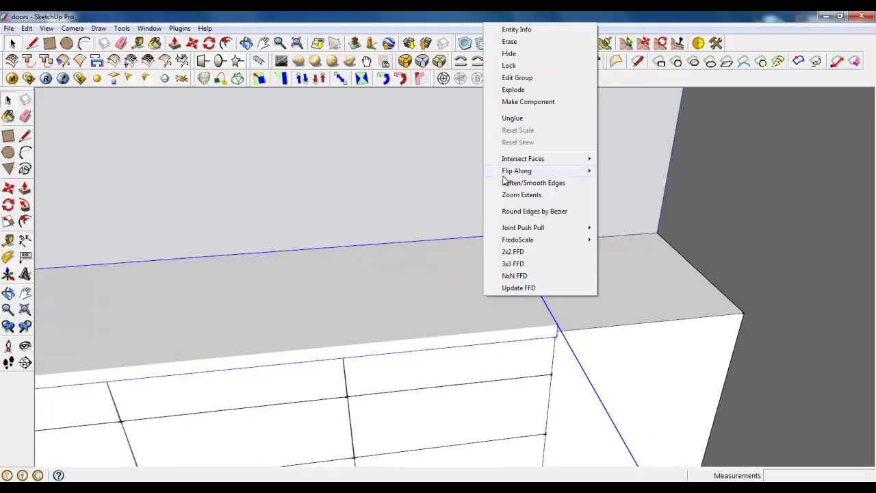
pyautogui.click(512, 119)
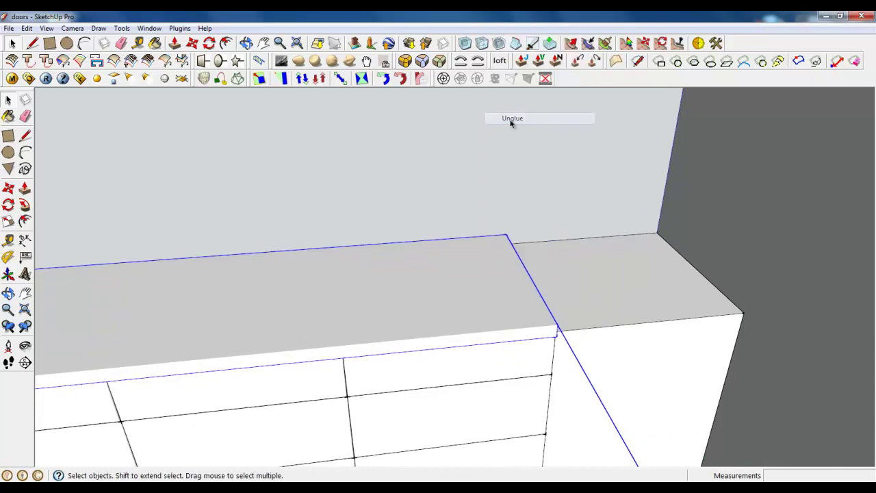
pyautogui.click(598, 301)
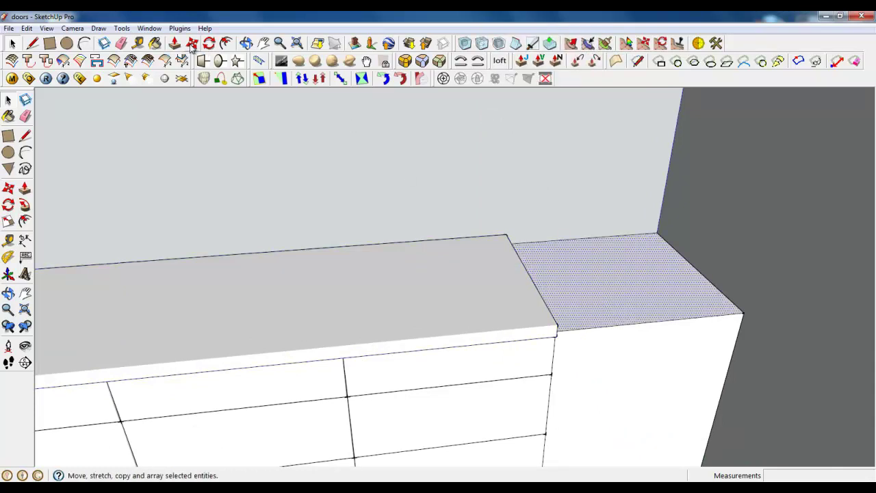
pyautogui.click(32, 43)
pyautogui.scroll(5, 665, 313)
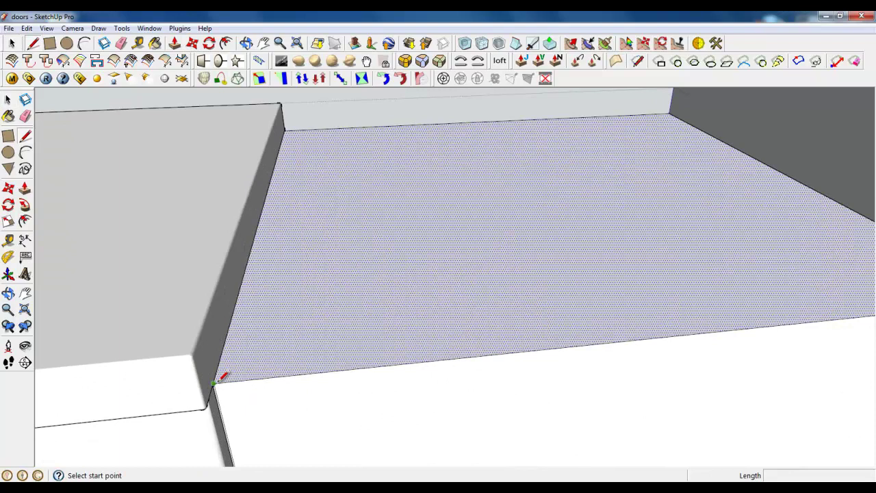
pyautogui.click(213, 382)
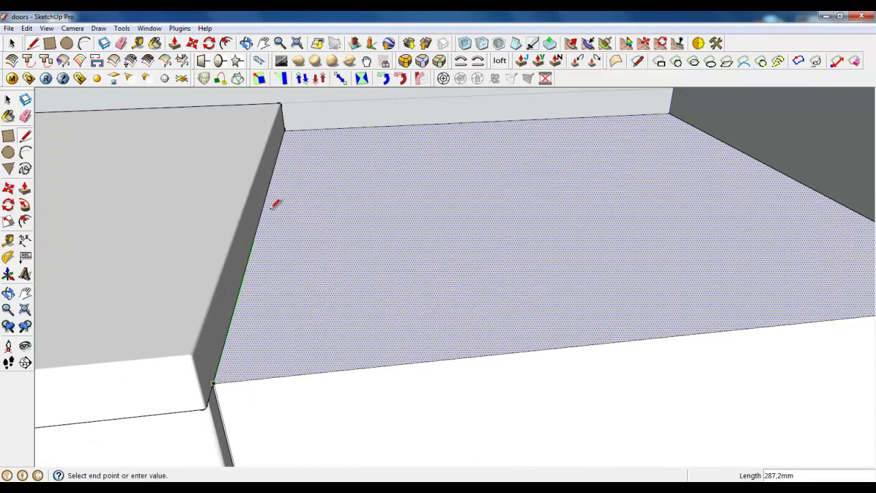
pyautogui.click(295, 130)
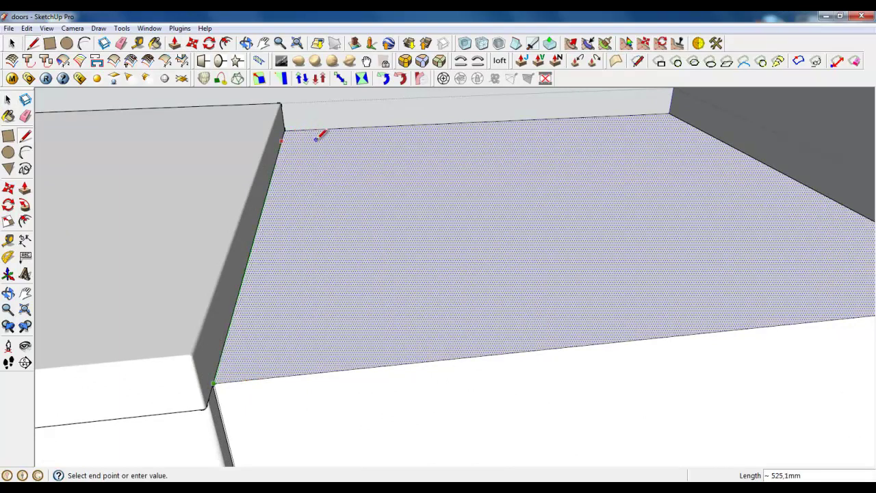
pyautogui.press('Escape')
pyautogui.click(174, 43)
pyautogui.scroll(-8, 552, 474)
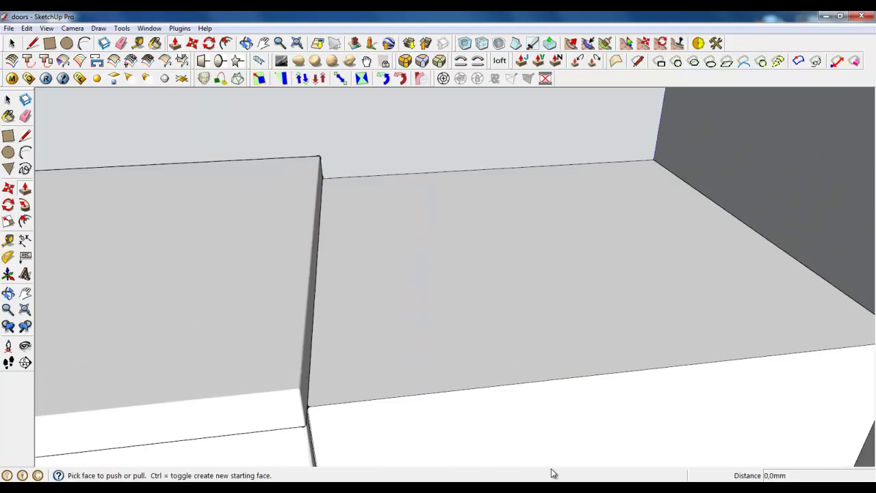
pyautogui.scroll(3, 528, 472)
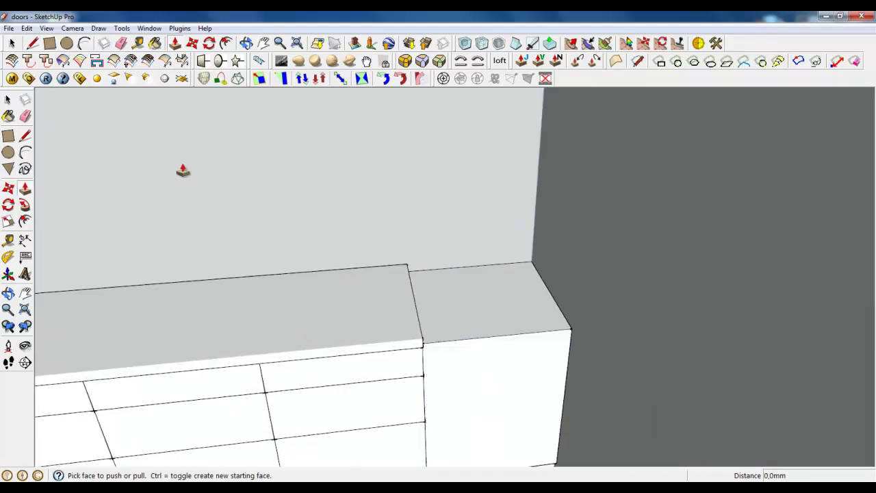
# - Offset the outline of the end cabinet's front face inward by 1 mm
pyautogui.click(12, 43)
pyautogui.scroll(-2, 343, 211)
pyautogui.scroll(4, 432, 353)
pyautogui.click(424, 312)
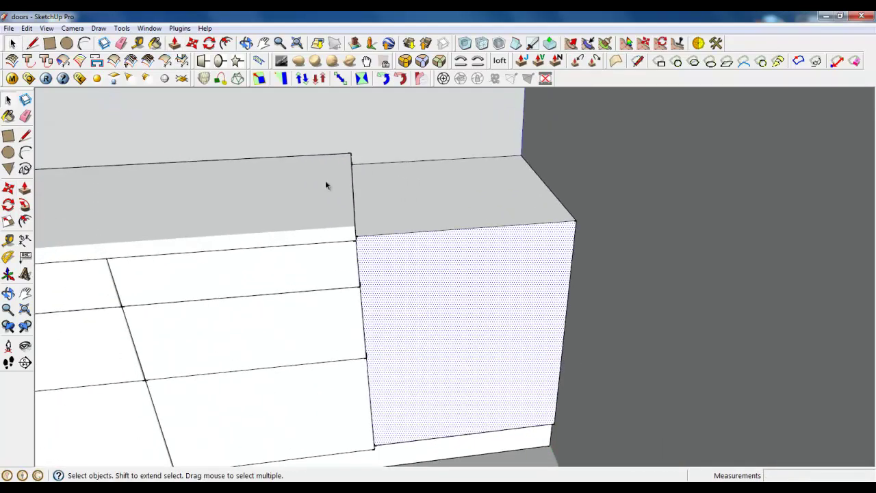
pyautogui.click(226, 42)
pyautogui.scroll(3, 415, 297)
pyautogui.click(387, 223)
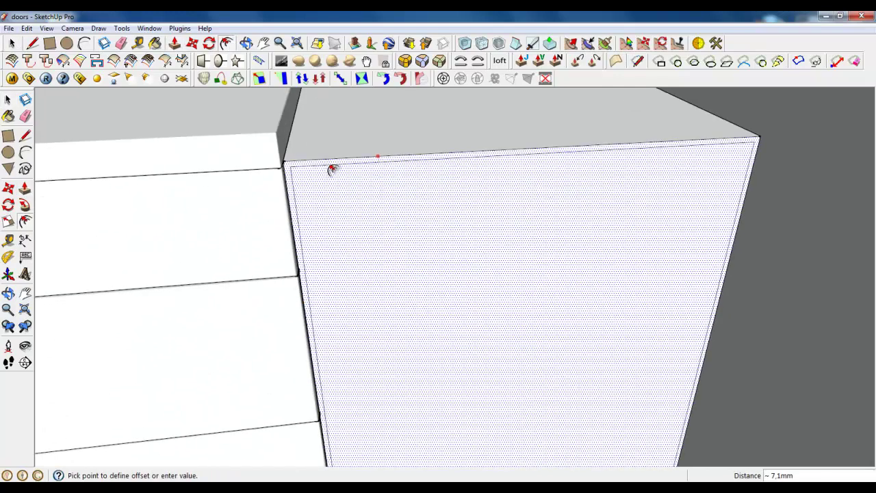
pyautogui.write('1')
pyautogui.press('Return')
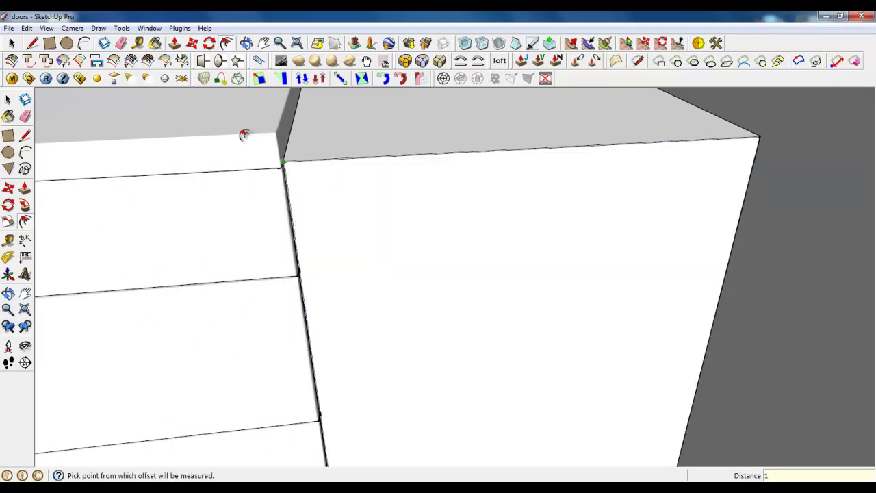
# - Pull the end cabinet's inset front face outward 18 mm without grouping it
pyautogui.click(174, 43)
pyautogui.click(352, 209)
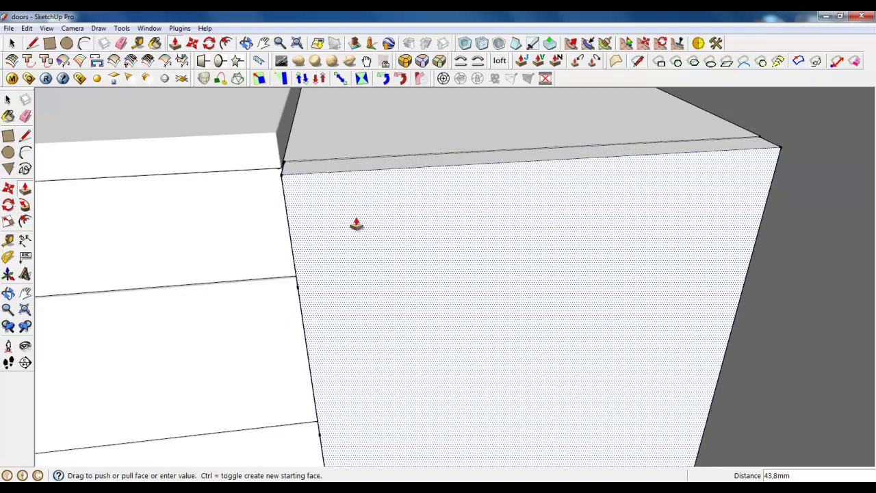
pyautogui.press('Return')
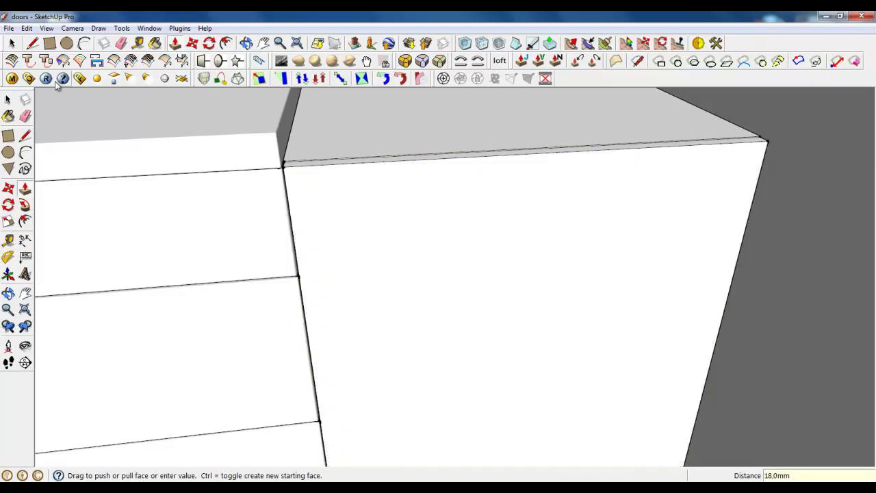
pyautogui.click(12, 43)
pyautogui.moveTo(327, 198)
pyautogui.mouseDown(button='middle')
pyautogui.moveTo(313, 217)
pyautogui.moveTo(313, 207)
pyautogui.mouseUp(button='middle')
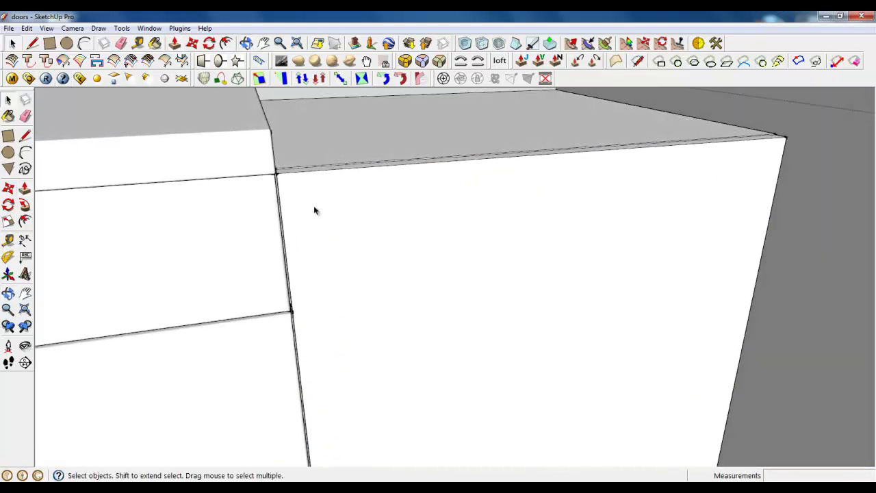
pyautogui.click(310, 213)
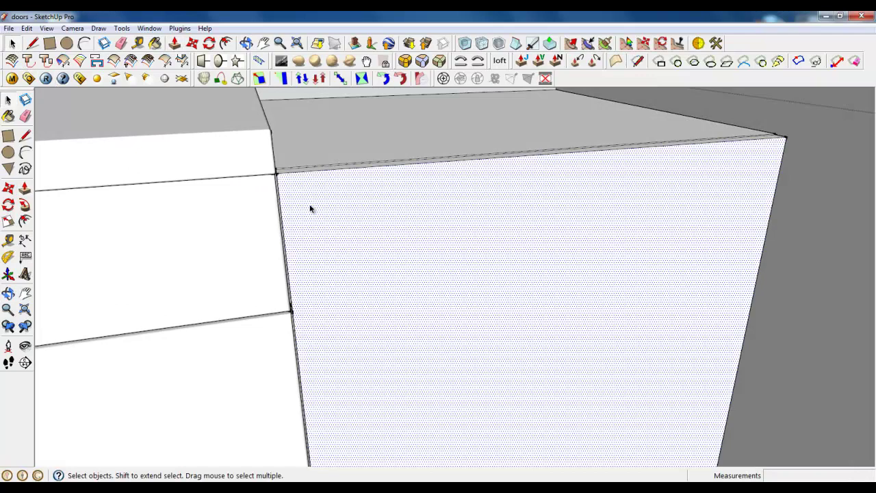
# - Group the end cabinet's inset front face with its edges and pull it out 18 mm inside the group
pyautogui.doubleClick(308, 194)
pyautogui.rightClick(309, 193)
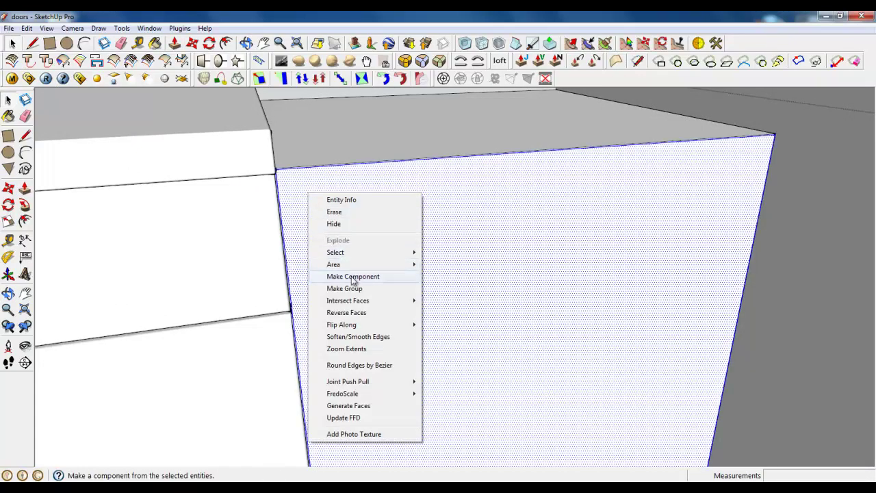
pyautogui.click(353, 285)
pyautogui.doubleClick(331, 199)
pyautogui.press('p')
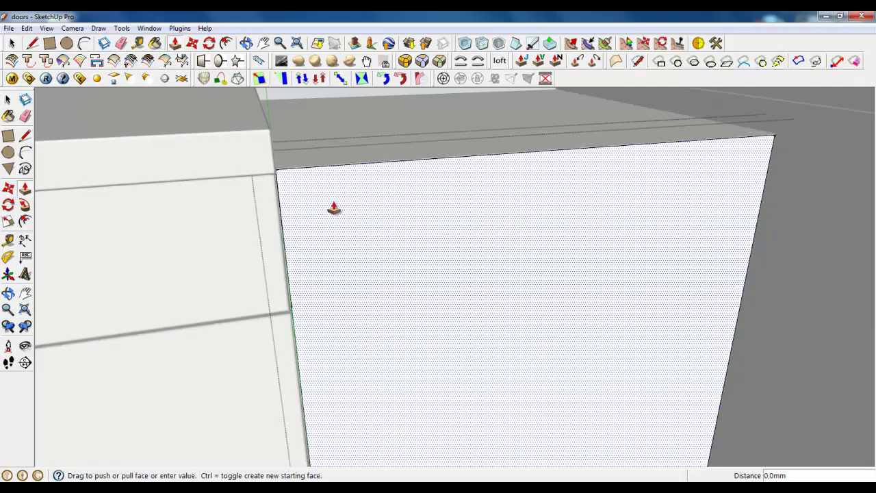
pyautogui.moveTo(329, 205); pyautogui.dragTo(206, 224)
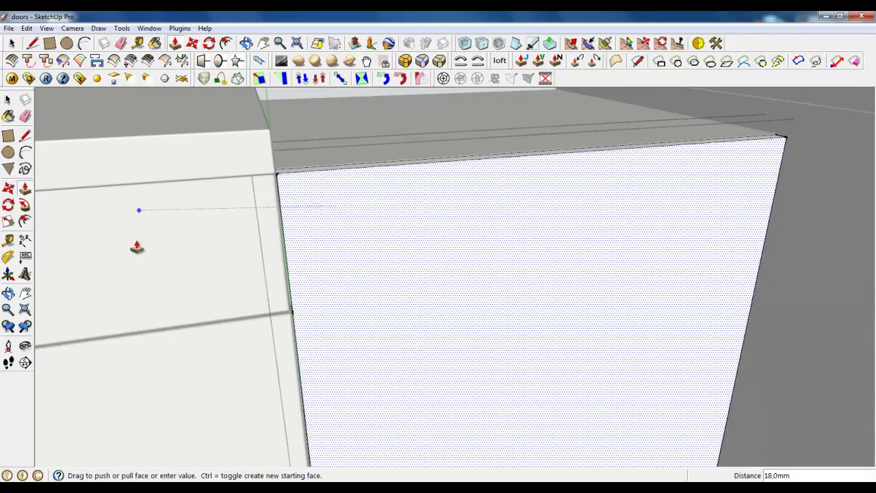
pyautogui.moveTo(162, 280); pyautogui.dragTo(160, 274)
# - Round the edges of the end cabinet's front panel with a 3 mm offset and 6 segments, and close the group
pyautogui.click(11, 43)
pyautogui.click(429, 244)
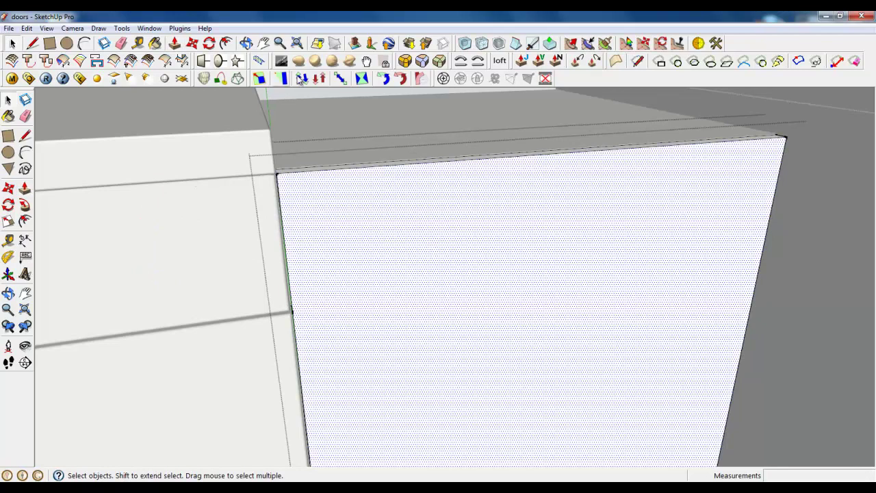
pyautogui.click(422, 62)
pyautogui.click(678, 97)
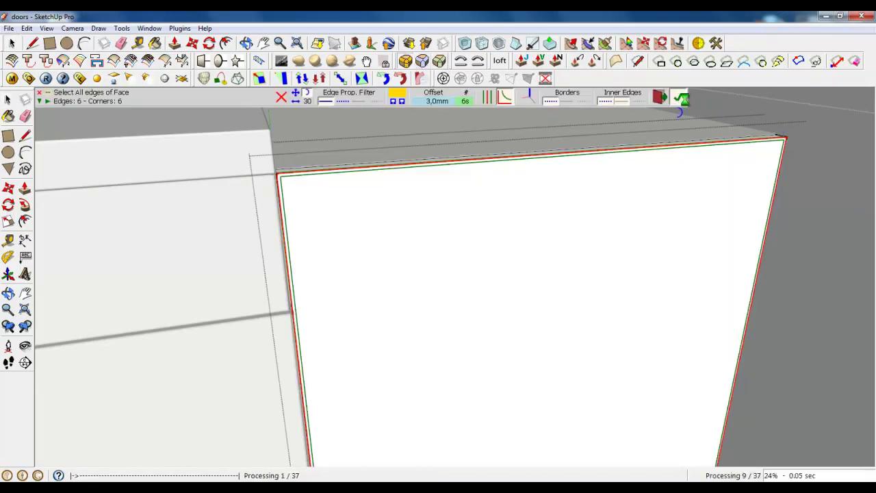
pyautogui.press('space')
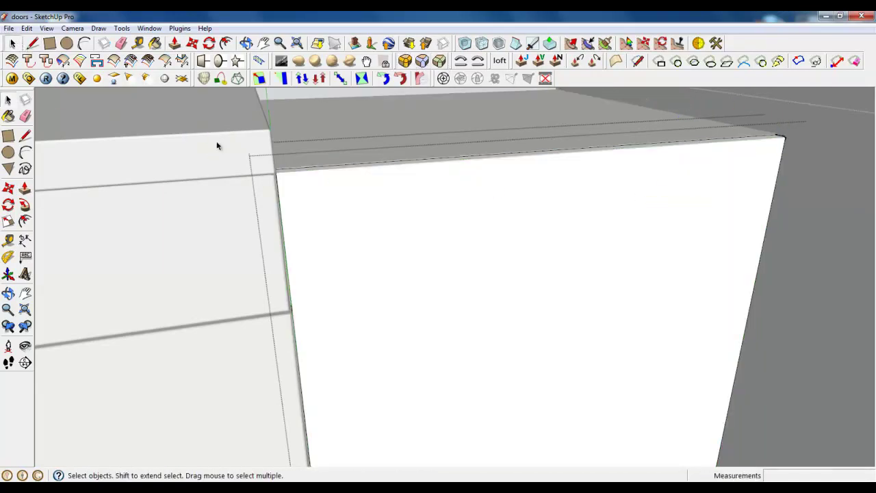
pyautogui.rightClick(270, 137)
pyautogui.click(287, 144)
pyautogui.click(303, 147)
# - Draw two consecutive vertical lines, 600 mm and 700 mm, up the room corner from the end cabinet's back top corner
pyautogui.click(175, 43)
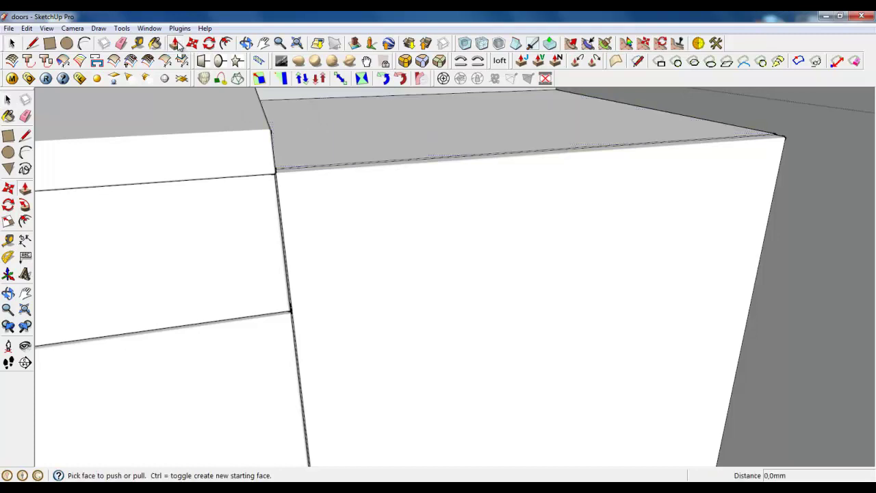
pyautogui.scroll(-10, 393, 385)
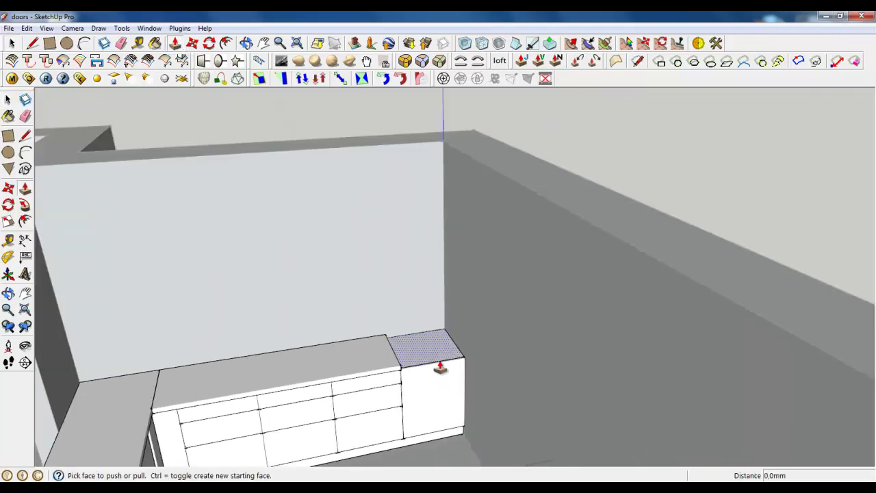
pyautogui.click(32, 43)
pyautogui.scroll(6, 452, 329)
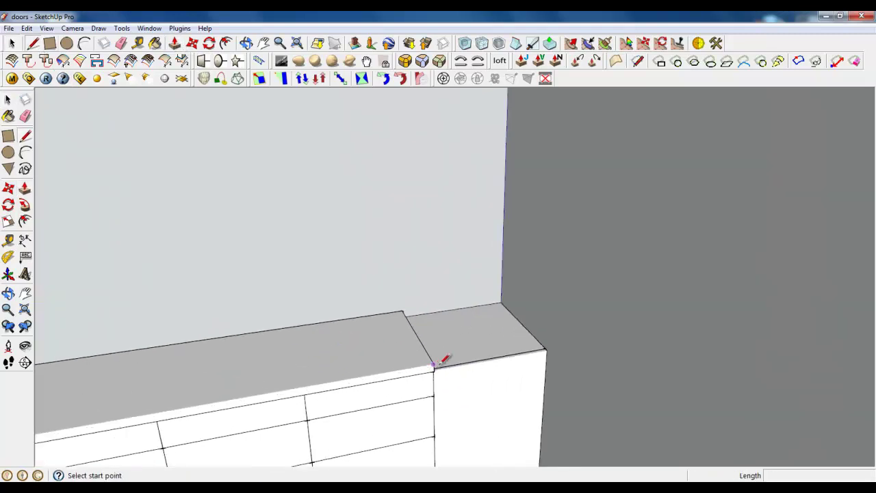
pyautogui.click(500, 293)
pyautogui.scroll(-3, 531, 409)
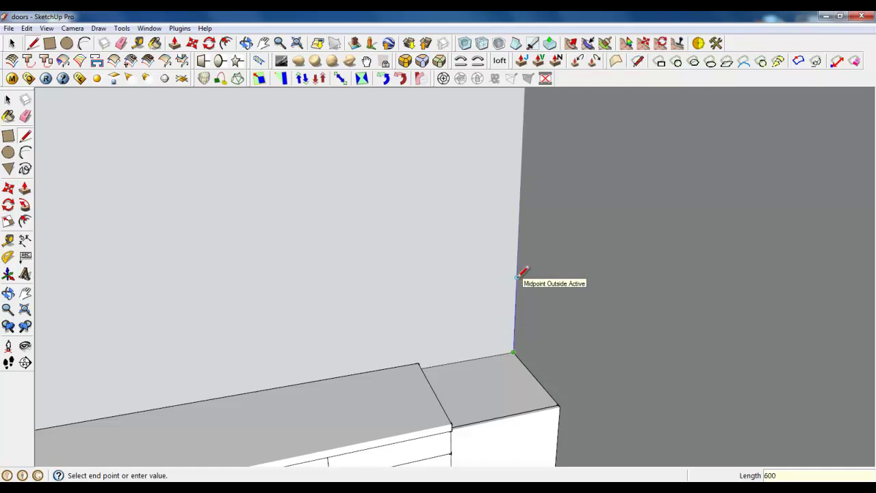
pyautogui.scroll(-4, 518, 267)
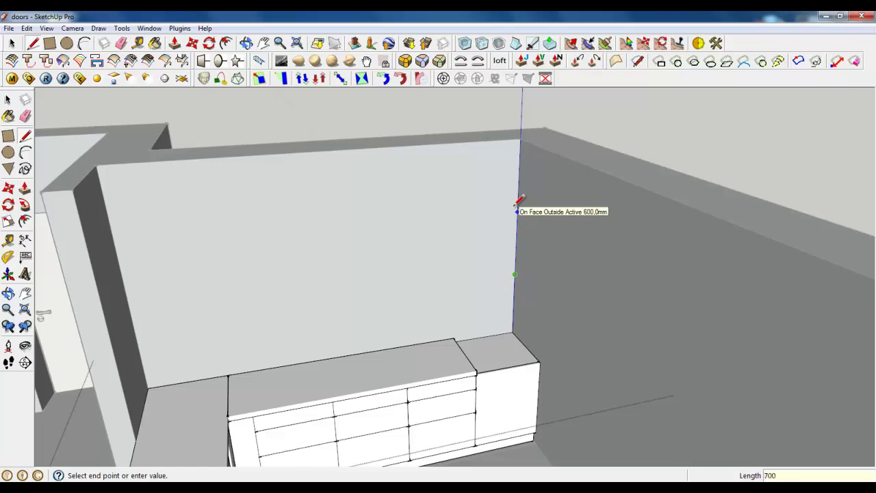
pyautogui.press('Return')
pyautogui.click(518, 201)
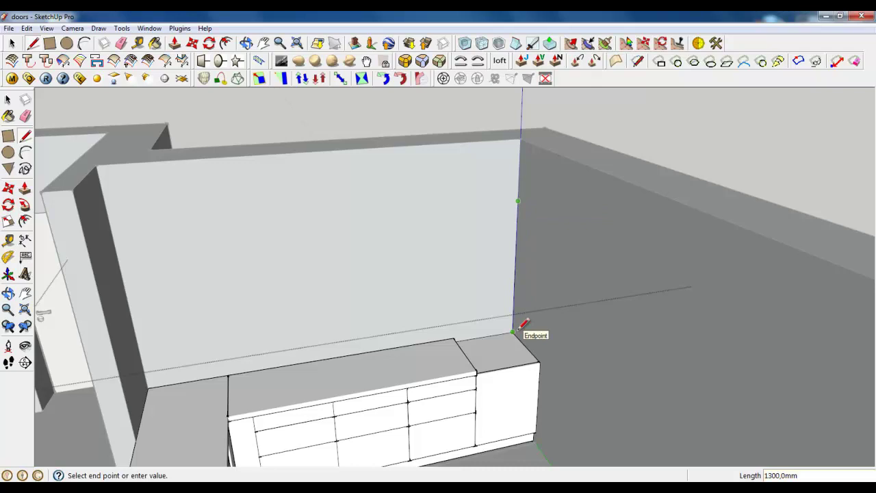
# - Pull the end cabinet's top face up 1300 mm to make a tall cabinet
pyautogui.click(49, 43)
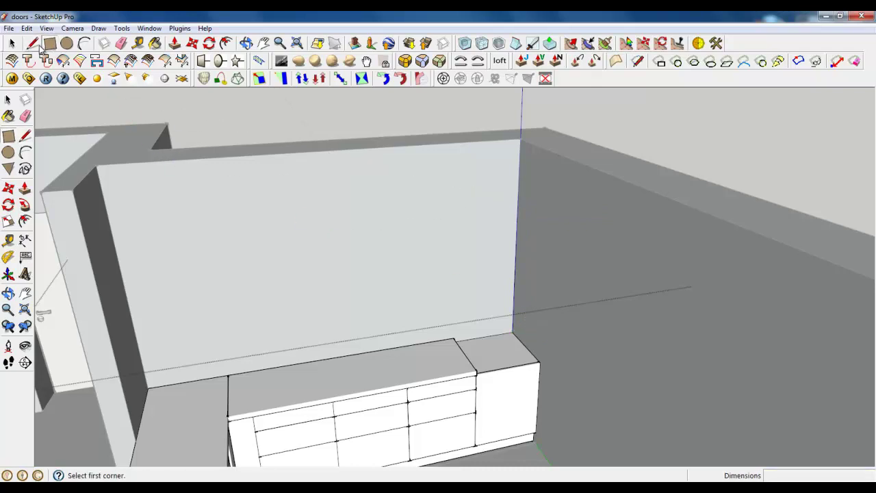
pyautogui.click(33, 44)
pyautogui.click(175, 44)
pyautogui.scroll(5, 493, 353)
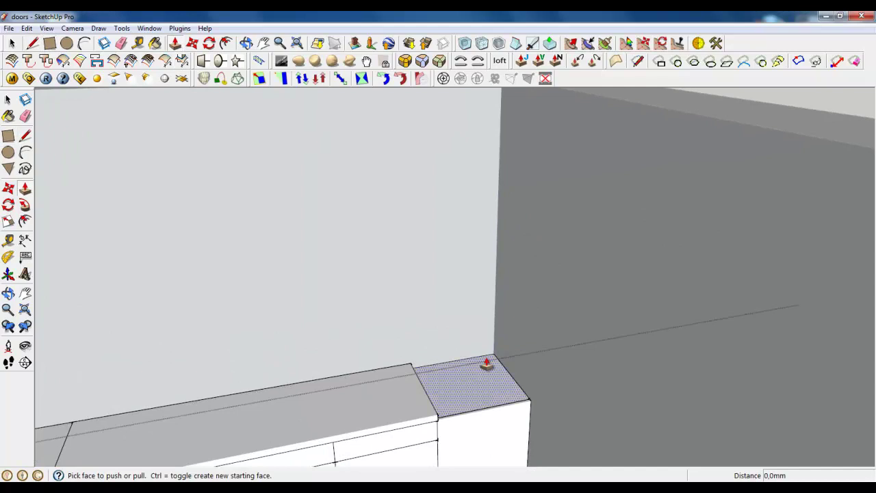
pyautogui.click(486, 352)
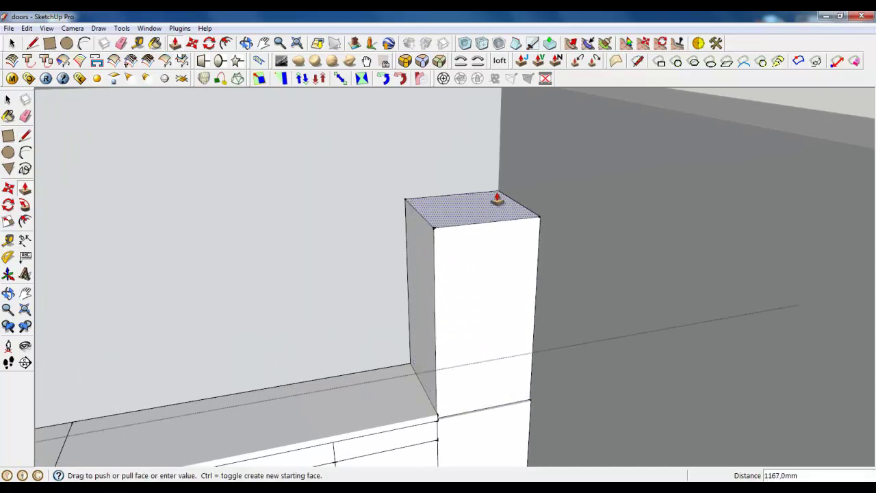
pyautogui.click(498, 174)
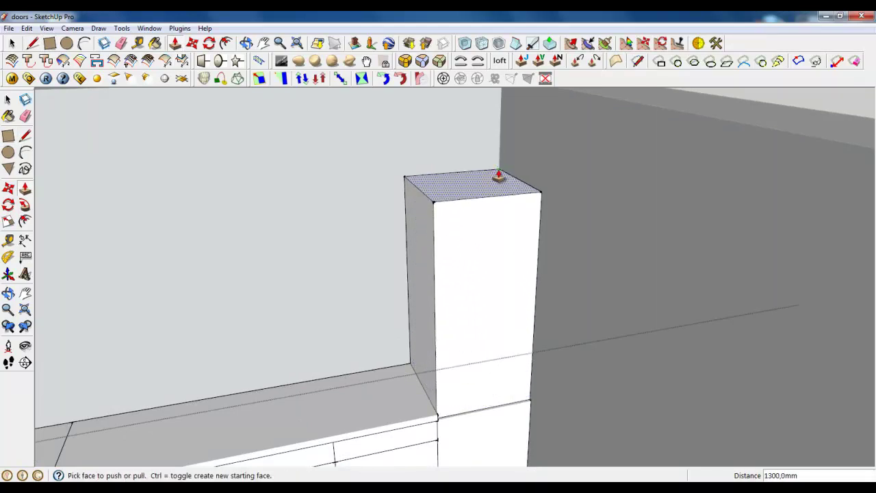
# - Draw a horizontal line across the upper part of the tall cabinet's front face, from side edge to side edge
pyautogui.scroll(-5, 493, 180)
pyautogui.moveTo(504, 221); pyautogui.dragTo(515, 197, button='middle')
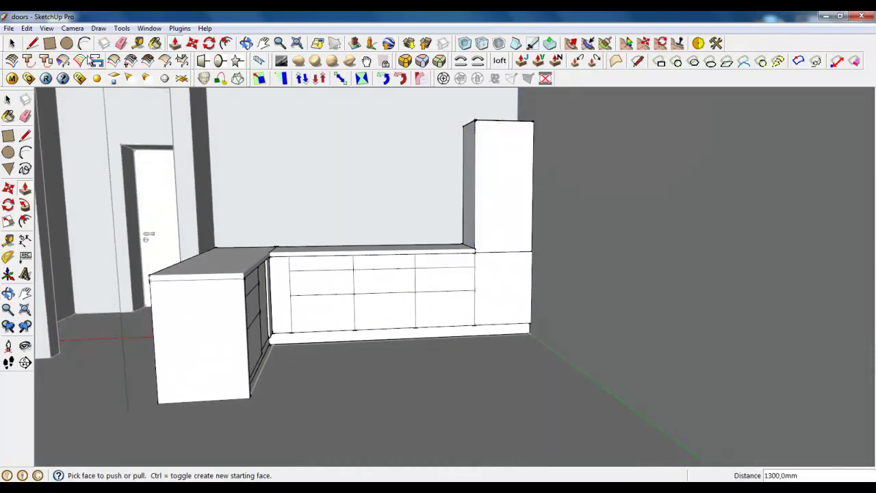
pyautogui.press('l')
pyautogui.scroll(3, 475, 146)
pyautogui.click(449, 153)
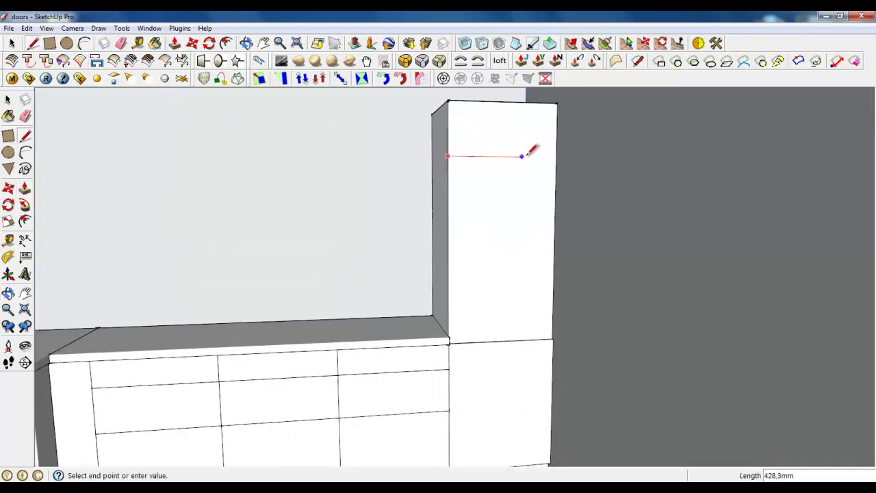
pyautogui.click(556, 156)
pyautogui.moveTo(541, 162)
pyautogui.mouseDown(button='middle')
pyautogui.moveTo(543, 207)
pyautogui.moveTo(593, 204)
pyautogui.mouseUp(button='middle')
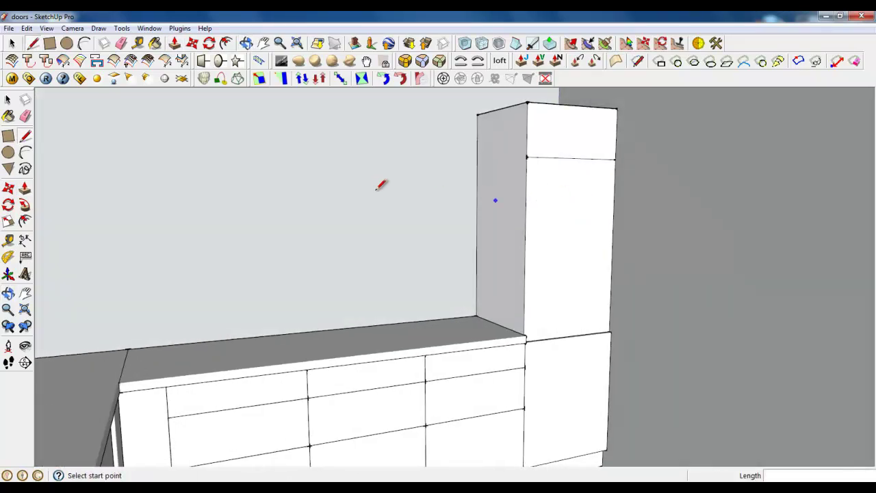
# - Offset the outlines of the tall cabinet's two upper front faces inward by 1 mm each
pyautogui.scroll(-2, 381, 186)
pyautogui.scroll(3, 519, 219)
pyautogui.click(226, 43)
pyautogui.click(471, 123)
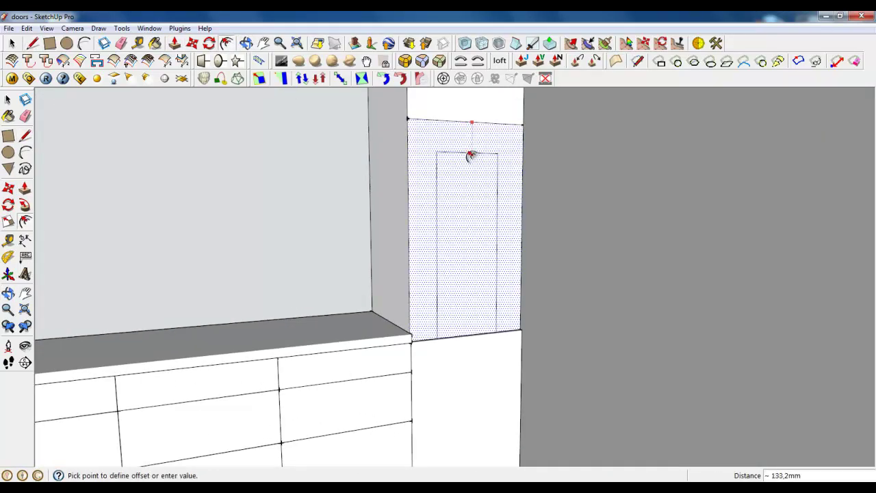
pyautogui.write('1')
pyautogui.press('Return')
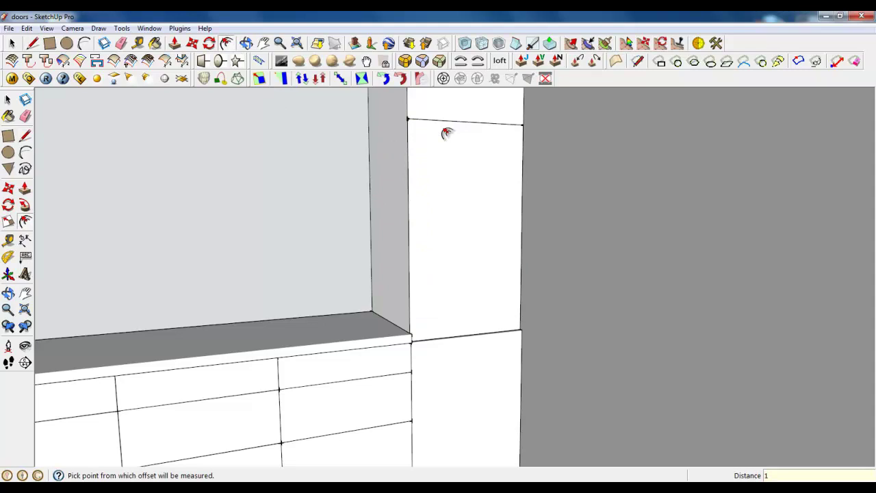
pyautogui.scroll(-2, 445, 217)
pyautogui.click(446, 124)
pyautogui.write('1')
pyautogui.press('Return')
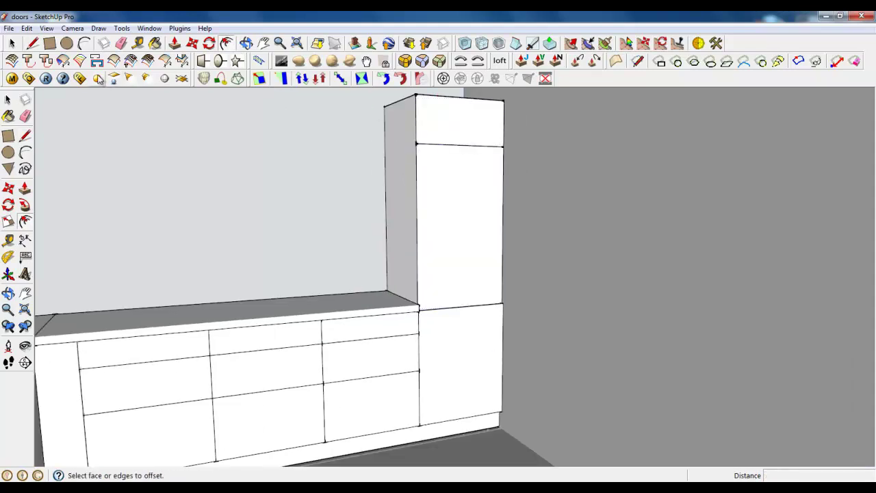
# - Group the large and the small inset front faces of the tall cabinet
pyautogui.click(15, 44)
pyautogui.click(457, 129)
pyautogui.keyDown('ctrl'); pyautogui.click(464, 192); pyautogui.keyUp('ctrl')
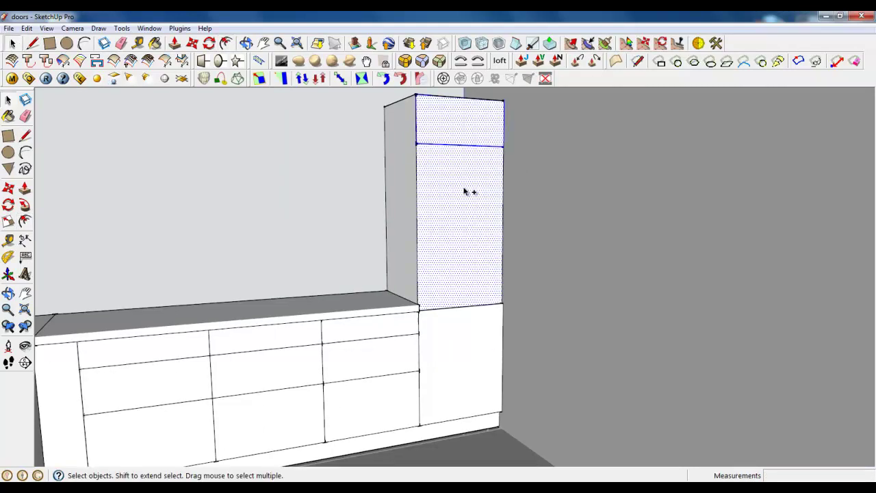
pyautogui.rightClick(464, 192)
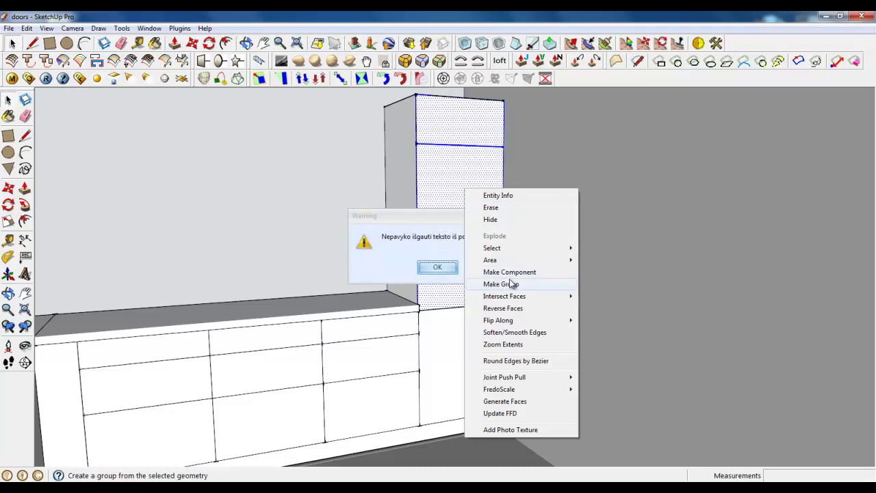
pyautogui.click(503, 284)
pyautogui.click(454, 269)
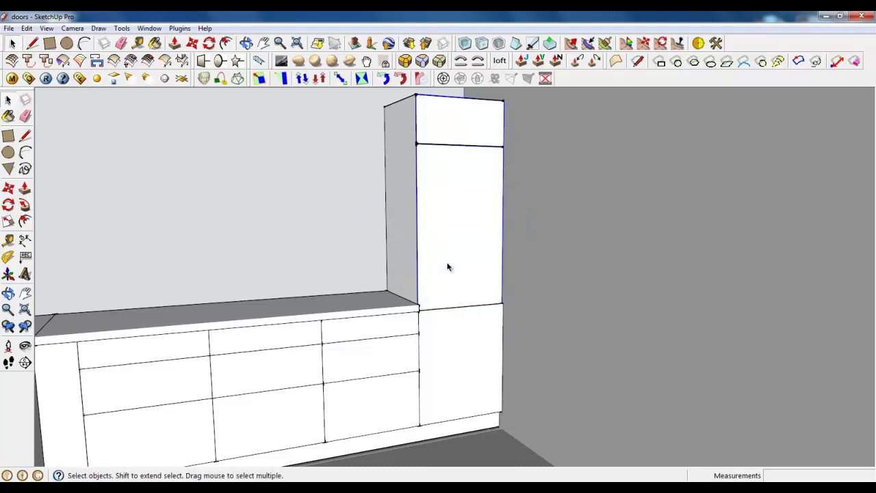
# - Try to pull the group's larger front face out 18 mm, and undo back to the ungrouped faces
pyautogui.doubleClick(436, 167)
pyautogui.click(175, 43)
pyautogui.click(491, 288)
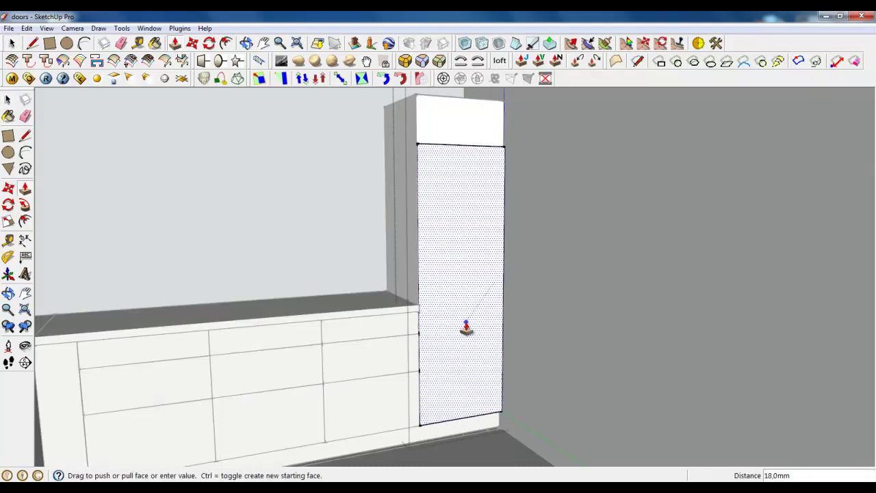
pyautogui.click(407, 327)
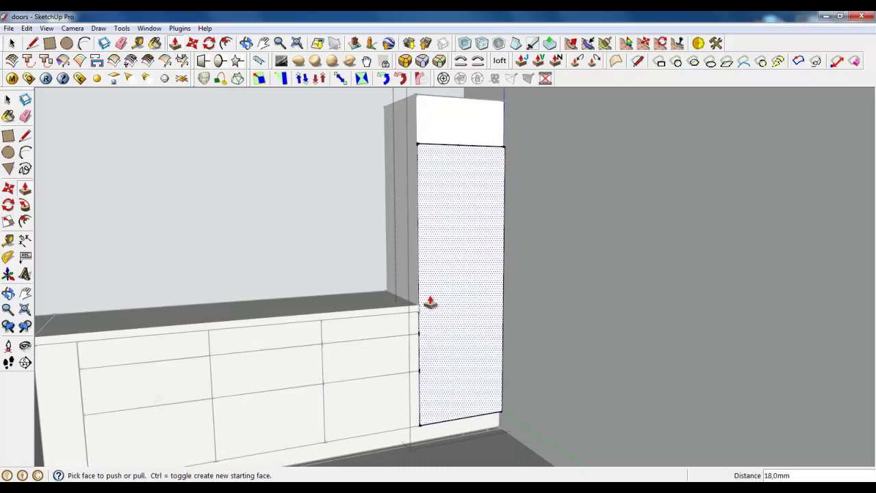
pyautogui.hotkey('ctrl', 'z')
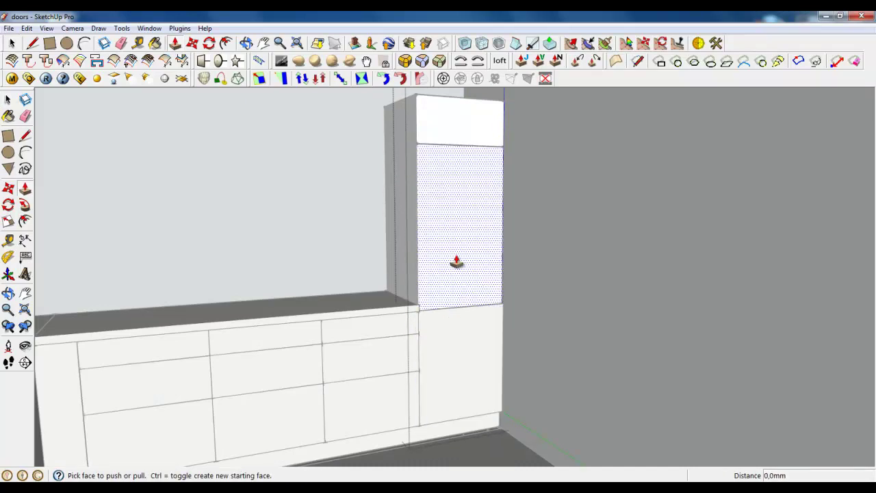
pyautogui.scroll(6, 459, 229)
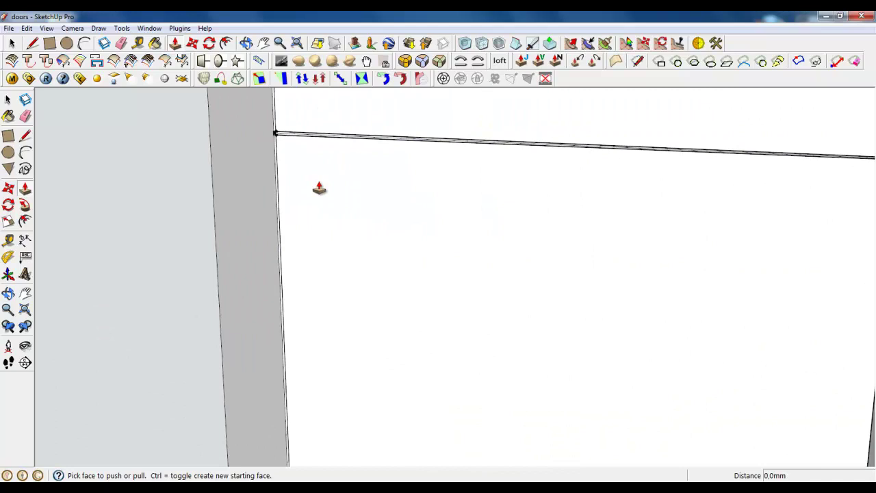
pyautogui.scroll(3, 319, 189)
pyautogui.click(12, 43)
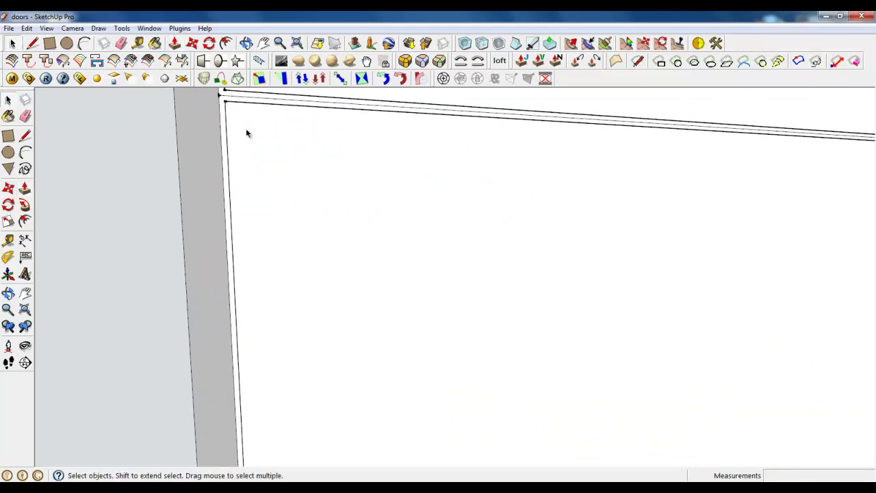
pyautogui.click(246, 128)
pyautogui.scroll(-3, 315, 249)
pyautogui.hotkey('ctrl', 'z')
pyautogui.hotkey('ctrl', 'y')
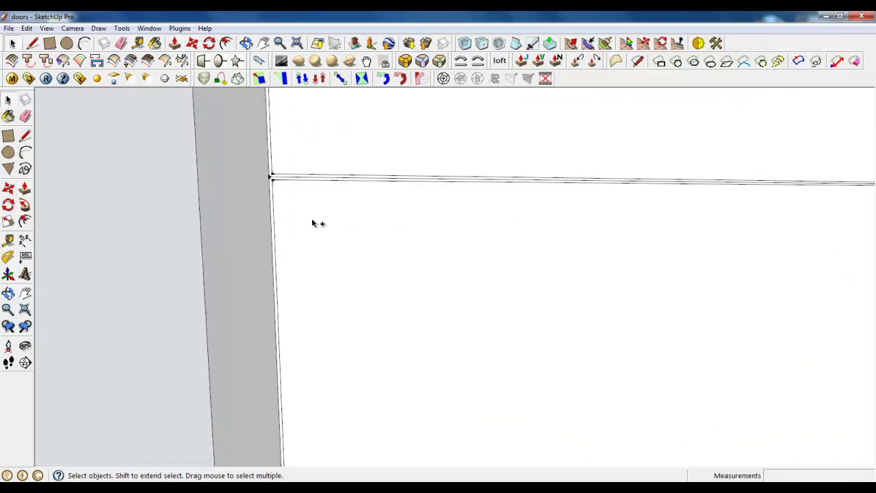
# - Draw a 598 mm horizontal line just above the larger front face's lower edge, from side to side of its inset outline
pyautogui.click(294, 200)
pyautogui.scroll(-3, 292, 198)
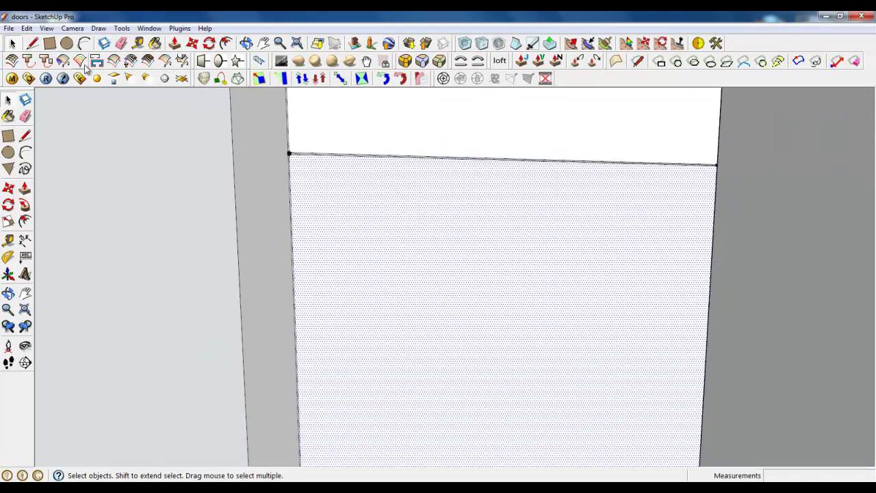
pyautogui.click(35, 46)
pyautogui.scroll(-5, 401, 150)
pyautogui.scroll(6, 428, 462)
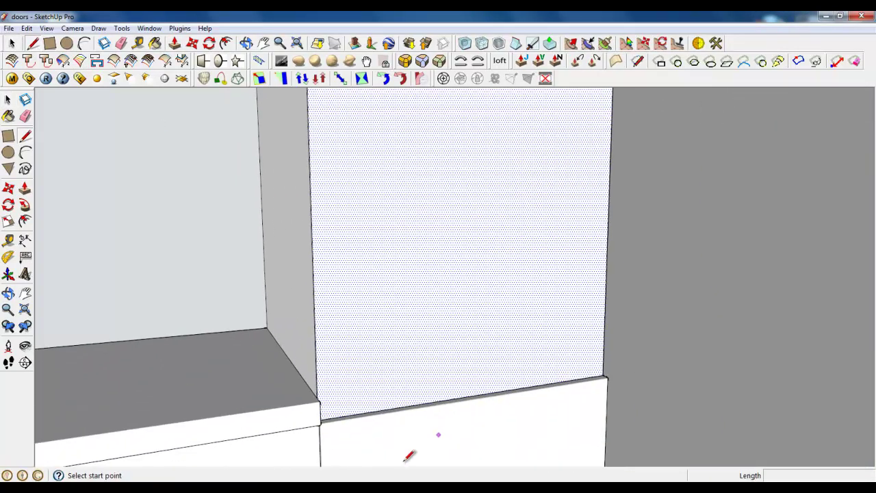
pyautogui.scroll(4, 239, 407)
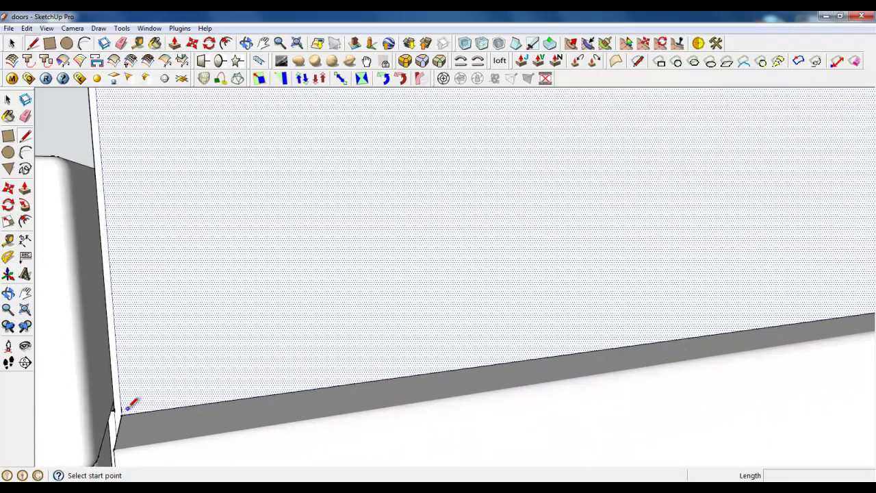
pyautogui.click(126, 406)
pyautogui.scroll(-4, 127, 411)
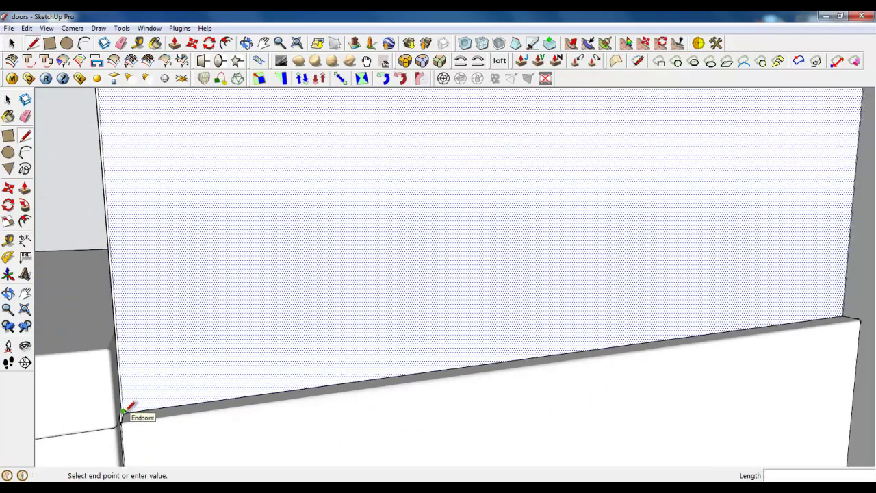
pyautogui.scroll(3, 538, 331)
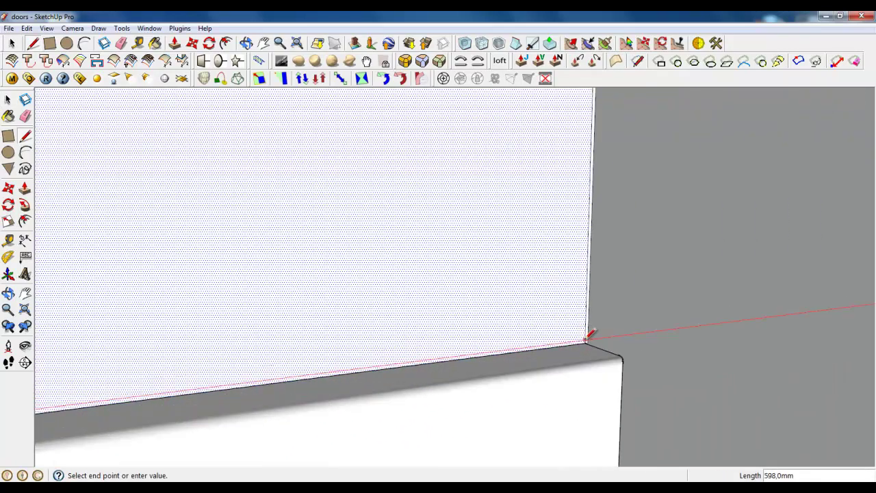
pyautogui.click(585, 340)
# - Group the larger inset front face, with its bounding edges, together with the small front face above it
pyautogui.click(11, 43)
pyautogui.doubleClick(313, 259)
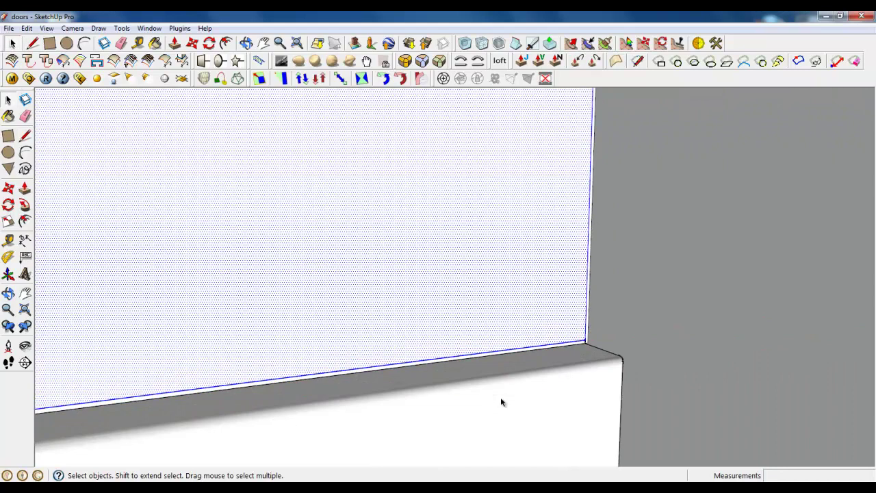
pyautogui.scroll(-3, 507, 404)
pyautogui.scroll(-5, 515, 407)
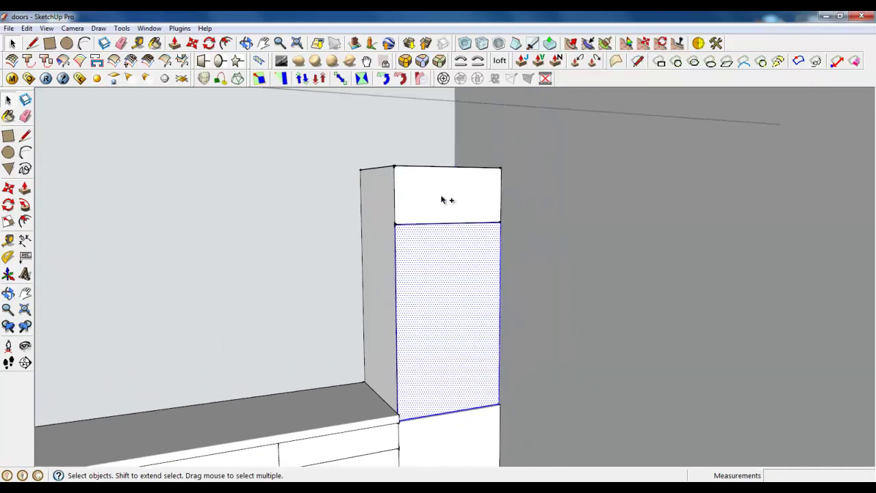
pyautogui.keyDown('ctrl'); pyautogui.click(446, 198); pyautogui.keyUp('ctrl')
pyautogui.rightClick(455, 281)
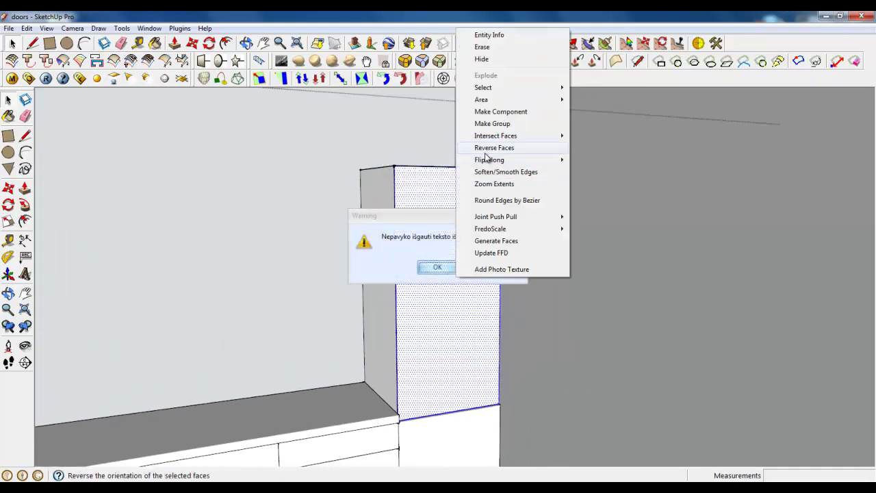
pyautogui.click(492, 123)
pyautogui.click(438, 267)
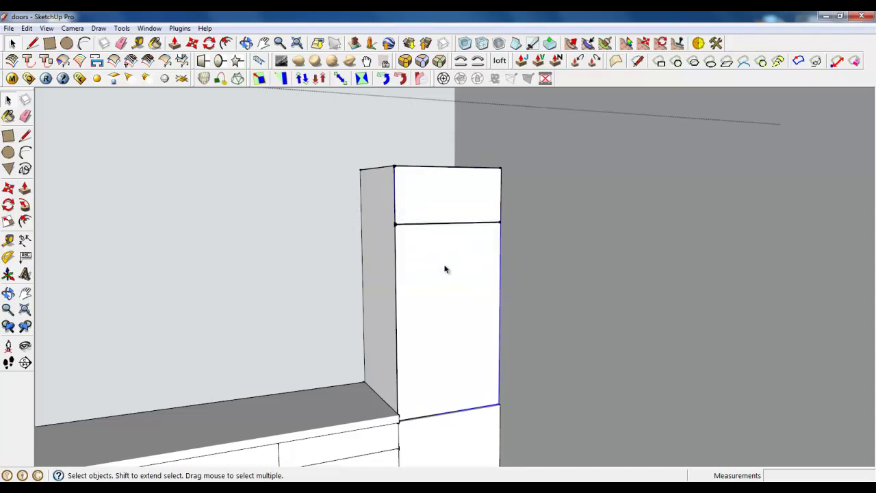
# - Pull both grouped front faces out 18 mm to form door panels
pyautogui.moveTo(446, 268); pyautogui.dragTo(441, 362, button='middle')
pyautogui.scroll(3, 441, 361)
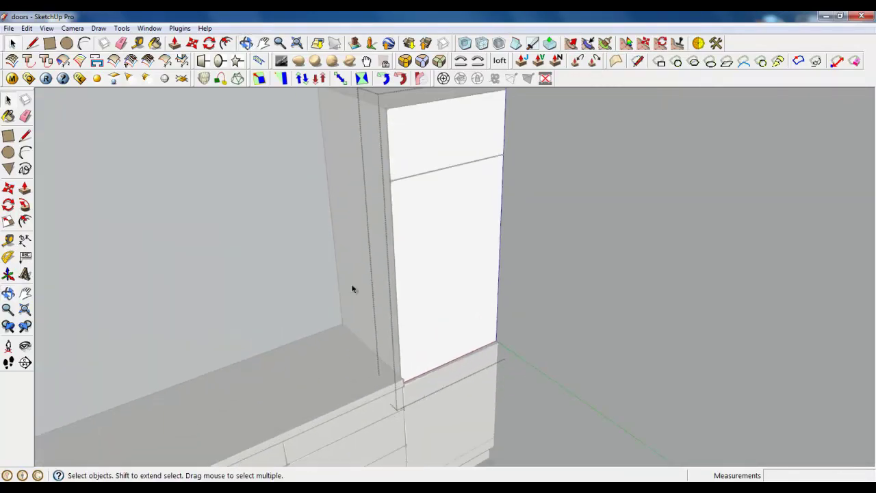
pyautogui.click(175, 43)
pyautogui.click(457, 355)
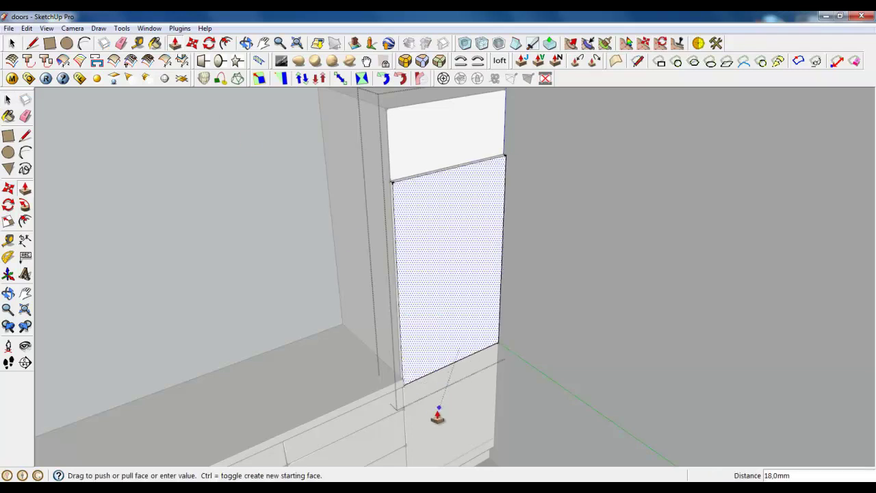
pyautogui.click(445, 380)
pyautogui.click(411, 171)
pyautogui.click(411, 187)
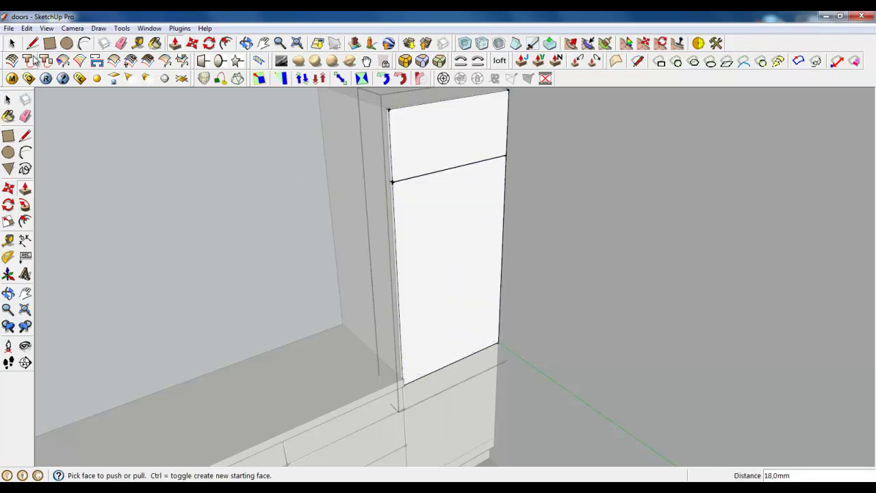
# - Round the edges of both door panels with a 3 mm offset and 6 segments, and close the group
pyautogui.press('space')
pyautogui.scroll(-3, 499, 337)
pyautogui.moveTo(498, 334); pyautogui.dragTo(440, 303, button='middle')
pyautogui.scroll(6, 446, 216)
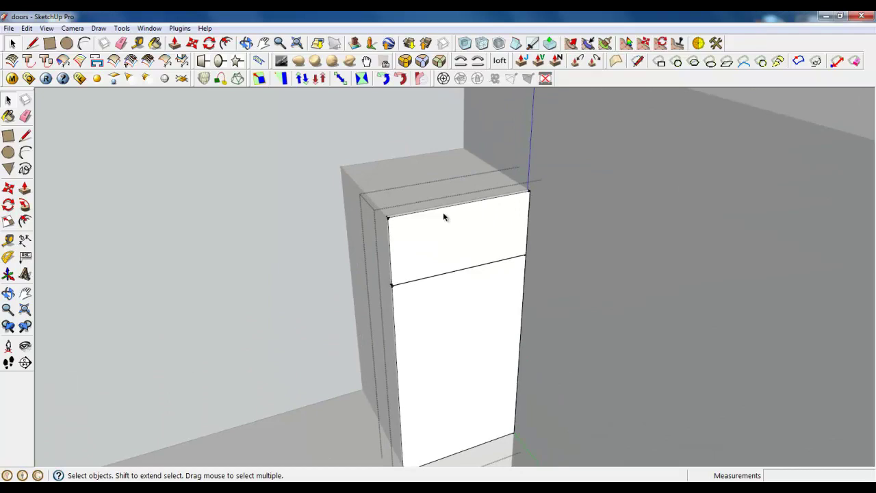
pyautogui.scroll(4, 383, 226)
pyautogui.moveTo(386, 226); pyautogui.dragTo(443, 231, button='middle')
pyautogui.scroll(-3, 441, 231)
pyautogui.click(407, 216)
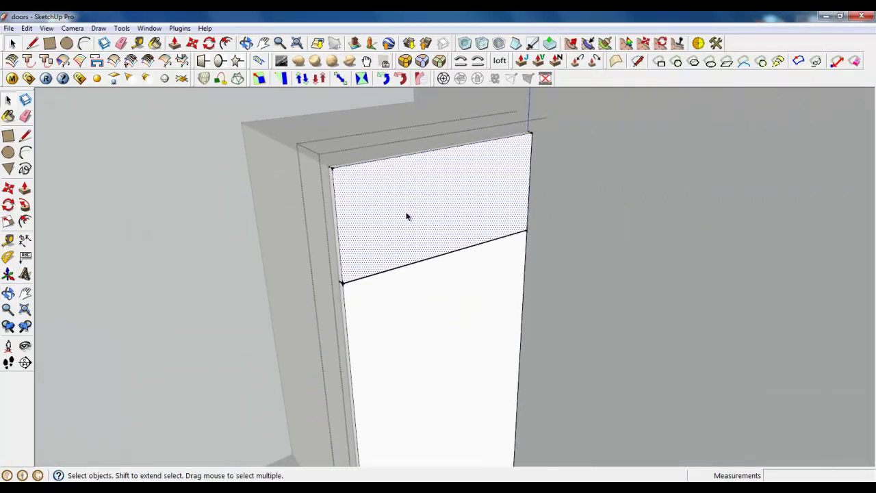
pyautogui.keyDown('shift'); pyautogui.click(418, 274); pyautogui.keyUp('shift')
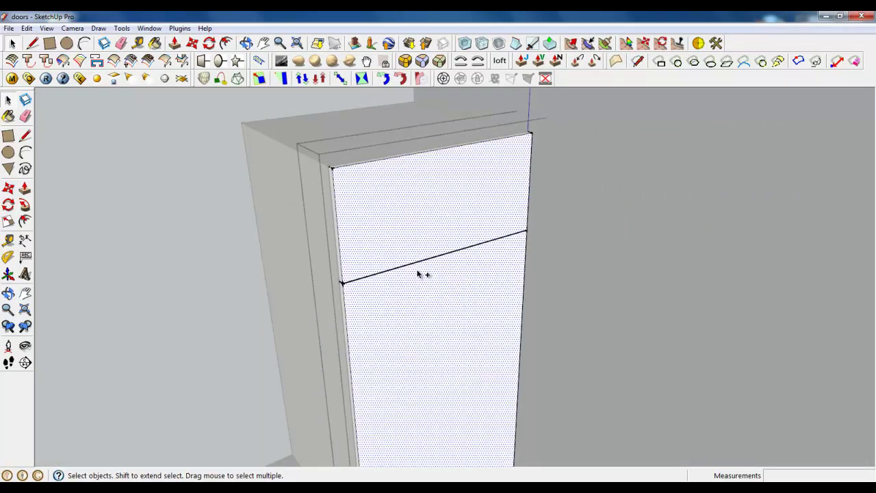
pyautogui.click(407, 63)
pyautogui.click(678, 98)
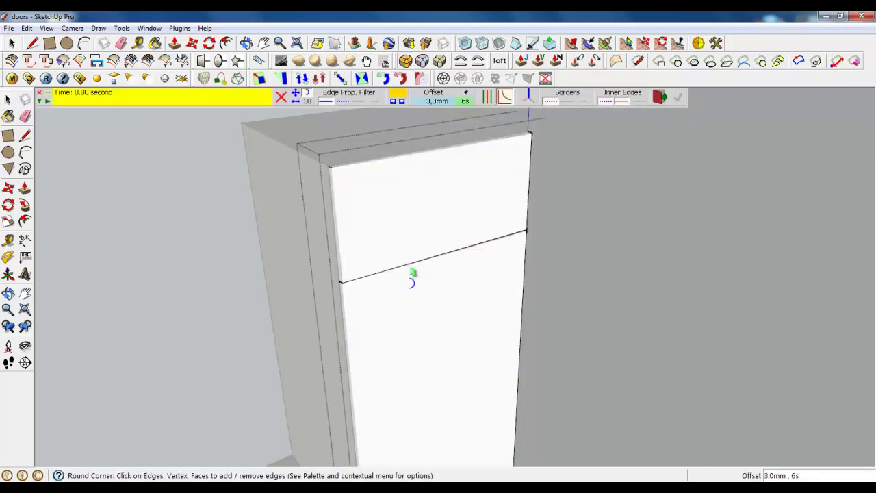
pyautogui.click(12, 43)
pyautogui.rightClick(243, 224)
pyautogui.click(251, 232)
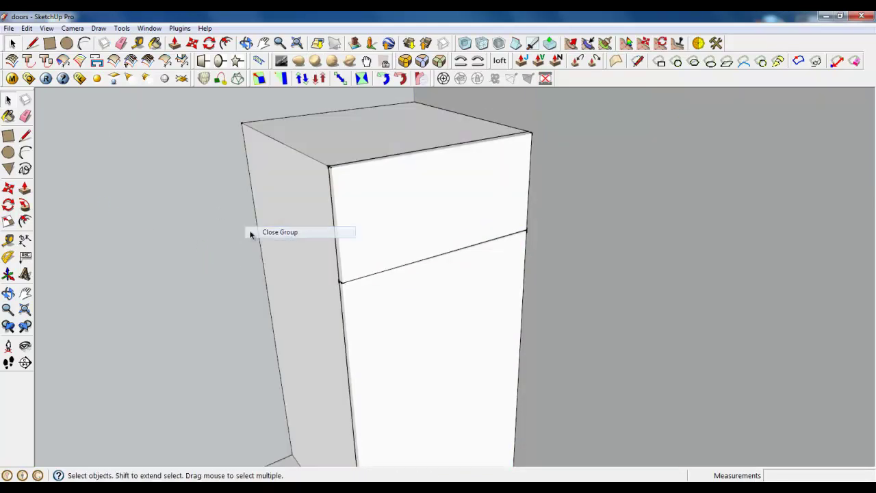
# - Explode the group of base cabinet drawer fronts beside the tall cabinet
pyautogui.scroll(-5, 349, 163)
pyautogui.click(348, 350)
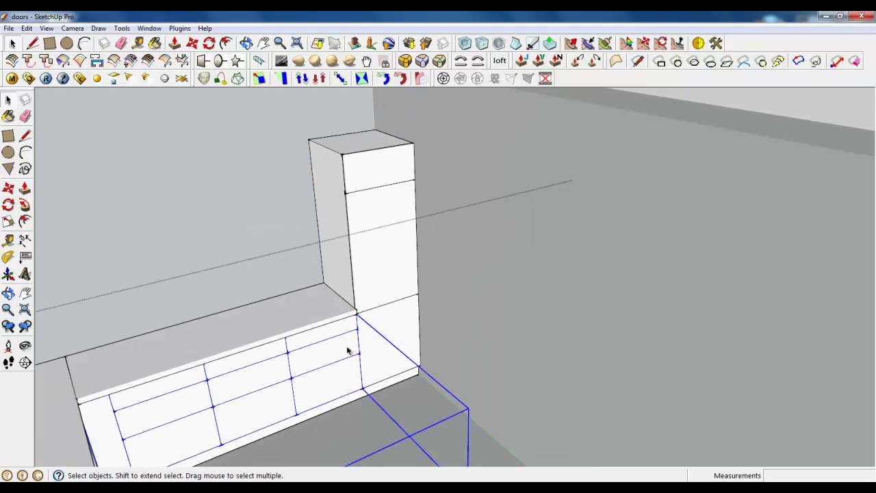
pyautogui.rightClick(347, 351)
pyautogui.click(370, 142)
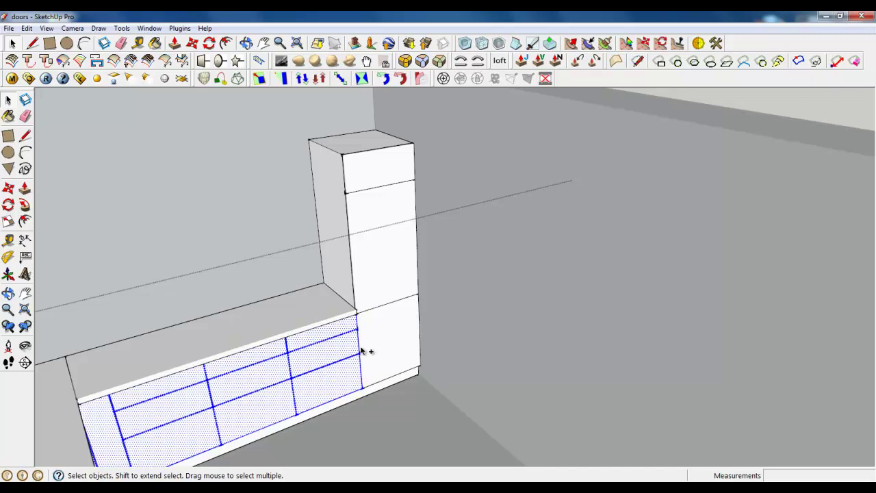
# - Add the tall cabinet's upper and lower front groups to the selected drawer fronts and group everything together
pyautogui.keyDown('ctrl'); pyautogui.click(388, 287); pyautogui.keyUp('ctrl')
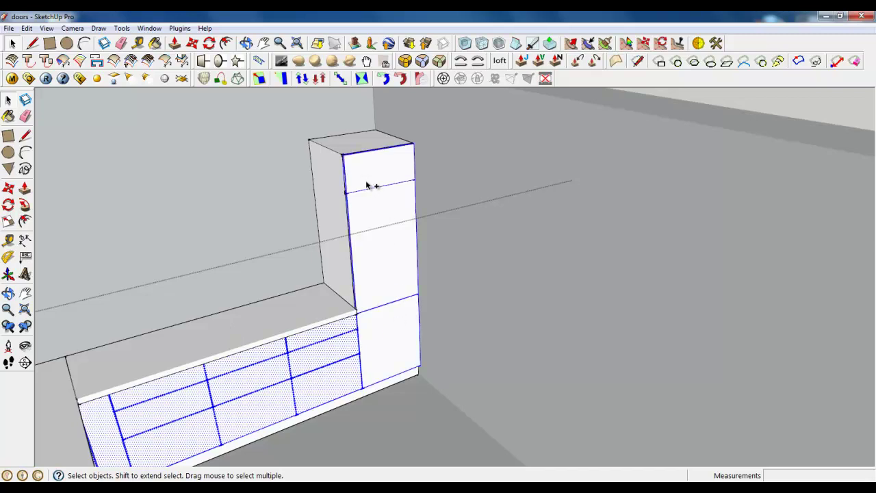
pyautogui.rightClick(383, 223)
pyautogui.click(411, 327)
pyautogui.click(441, 270)
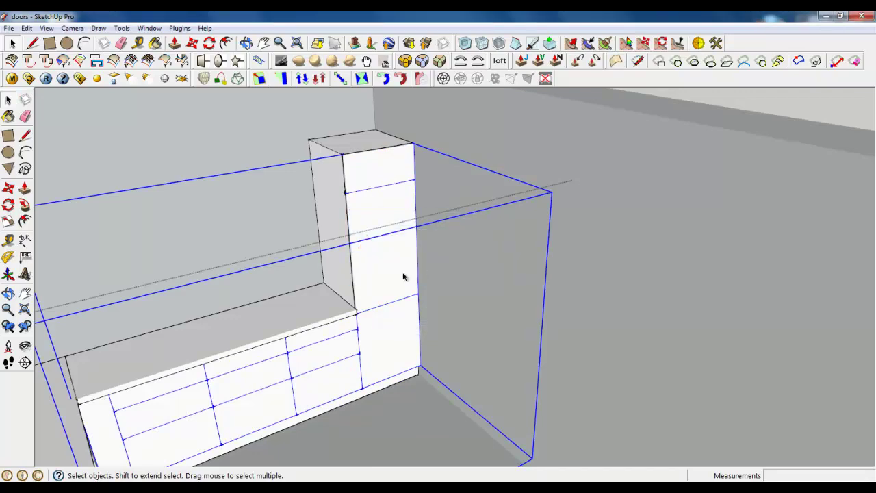
# - Open the combined fronts group, explode the tall cabinet's upper and lower front groups inside it, and close the group
pyautogui.moveTo(408, 281); pyautogui.dragTo(381, 360, button='middle')
pyautogui.scroll(2, 463, 293)
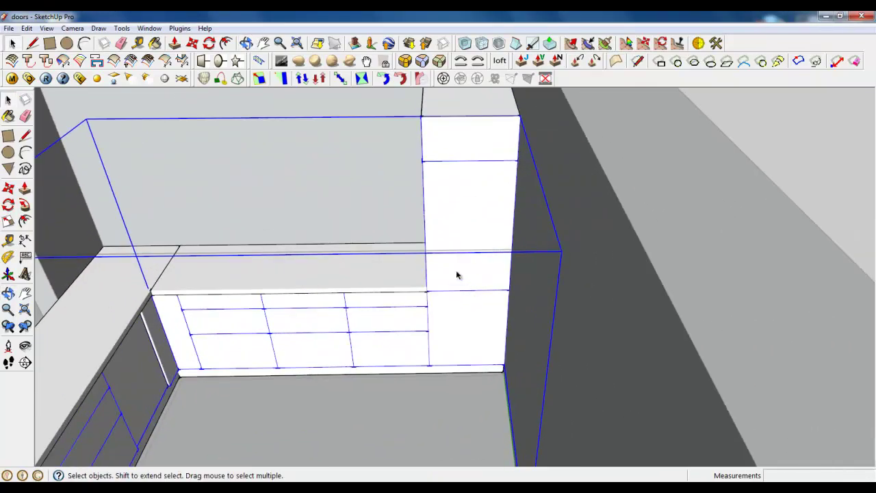
pyautogui.doubleClick(454, 265)
pyautogui.scroll(-1, 459, 264)
pyautogui.click(458, 210)
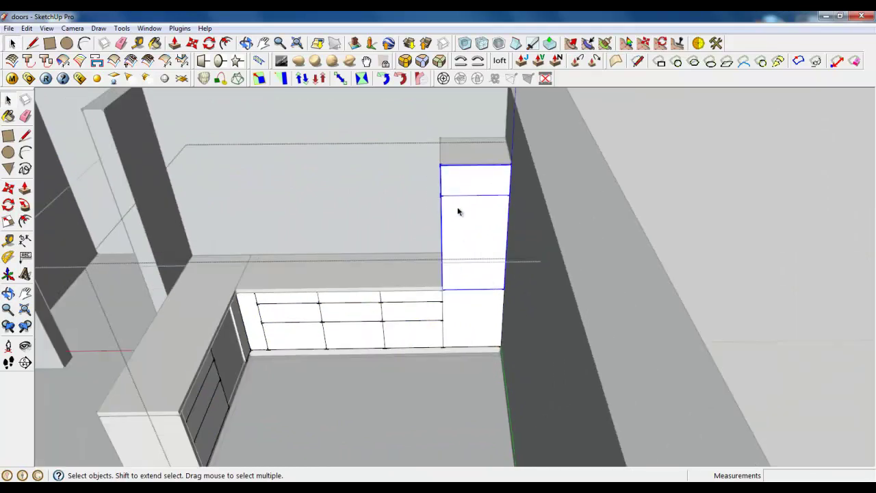
pyautogui.keyDown('shift'); pyautogui.click(480, 301); pyautogui.keyUp('shift')
pyautogui.rightClick(467, 236)
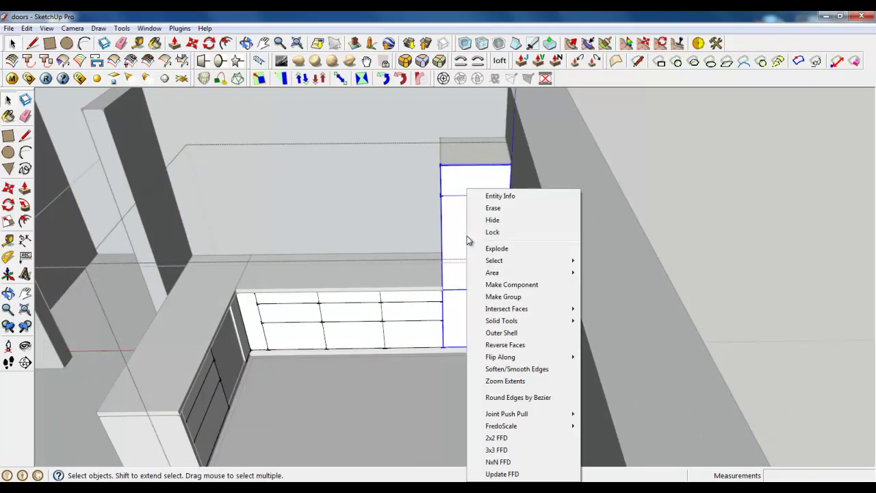
pyautogui.click(497, 248)
pyautogui.click(430, 329)
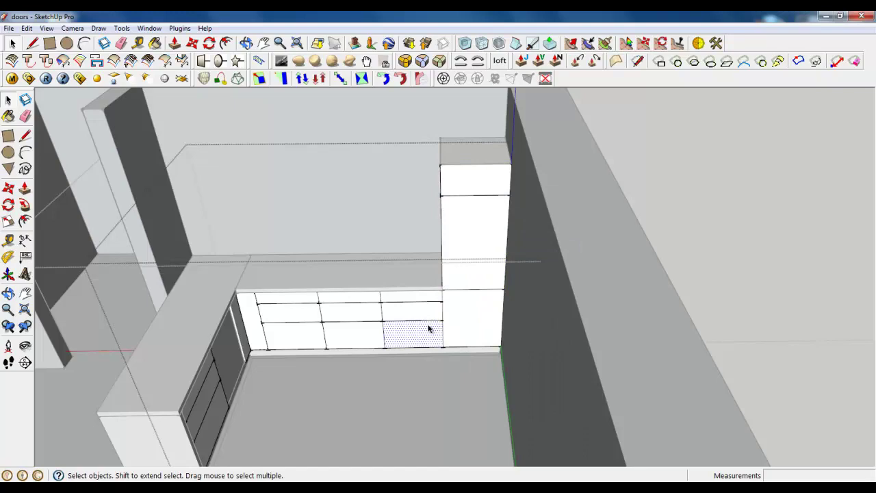
pyautogui.rightClick(295, 387)
pyautogui.click(322, 389)
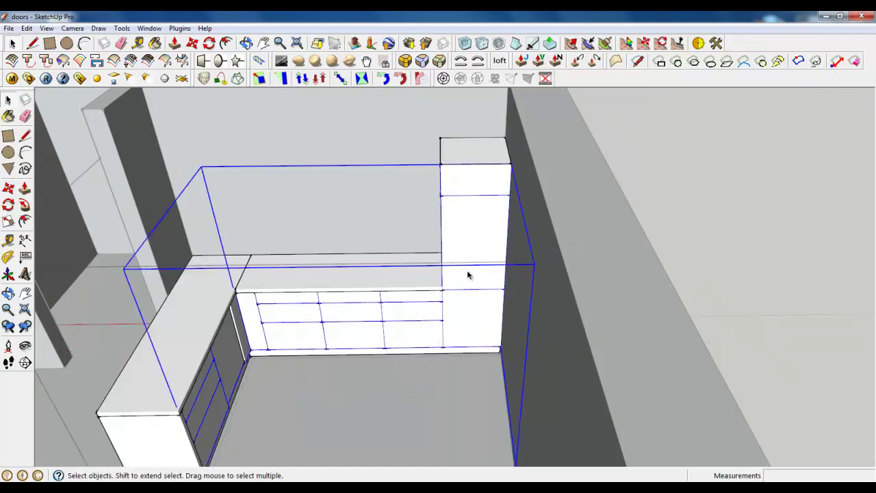
# - Outline a 700 mm high rectangle at the upper rear corner of the tall cabinet's side face, above the countertop
pyautogui.scroll(-4, 482, 324)
pyautogui.moveTo(328, 299); pyautogui.dragTo(497, 254, button='middle')
pyautogui.scroll(1, 496, 246)
pyautogui.click(496, 231)
pyautogui.scroll(1, 444, 216)
pyautogui.moveTo(444, 220); pyautogui.dragTo(553, 233, button='middle')
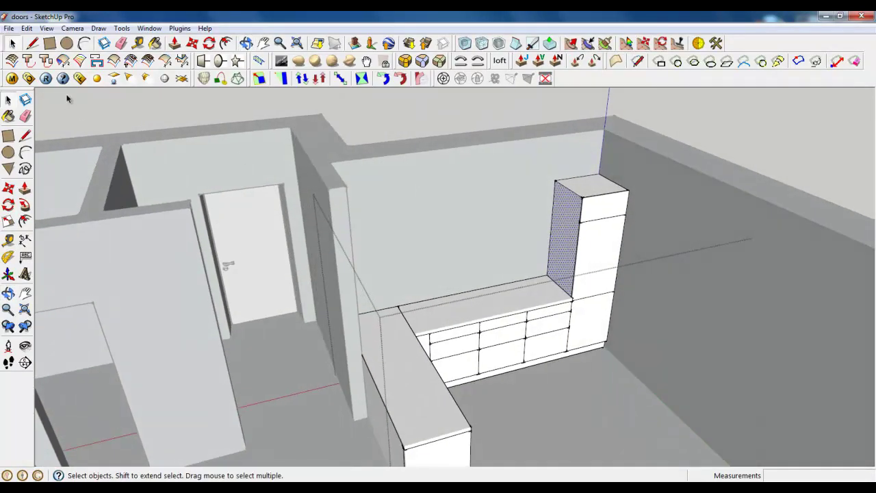
pyautogui.click(32, 44)
pyautogui.scroll(4, 535, 187)
pyautogui.click(583, 173)
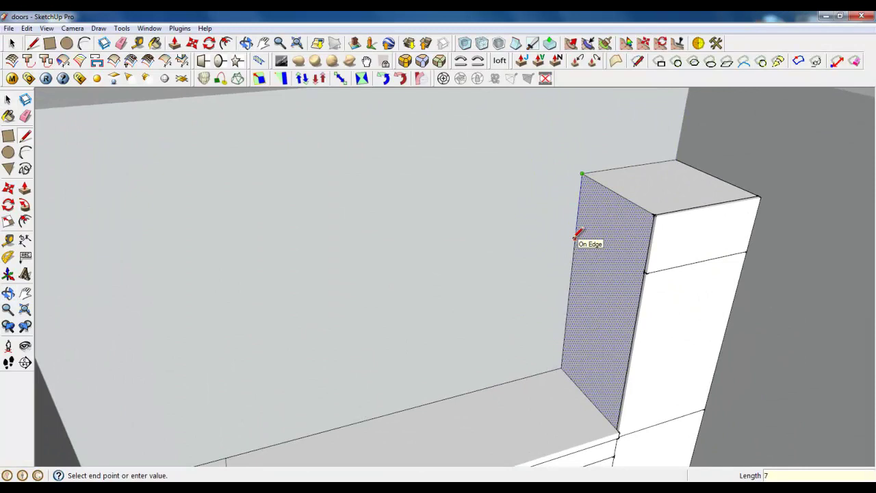
pyautogui.press('Return')
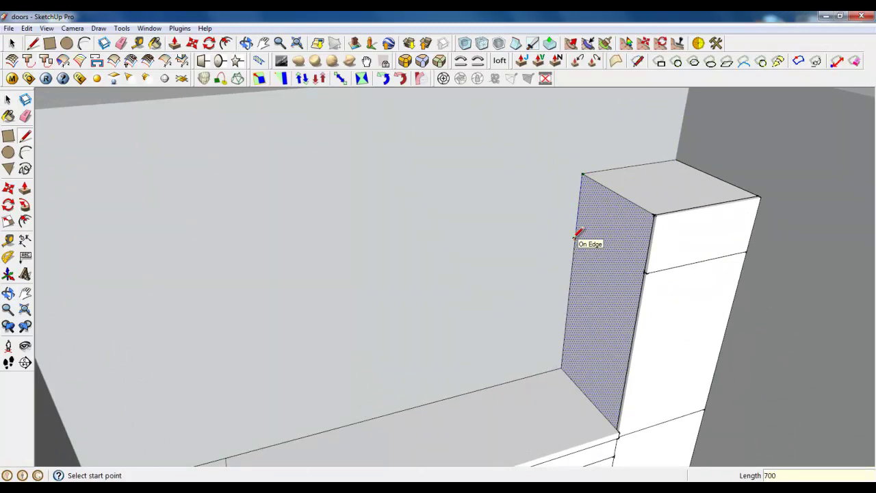
pyautogui.click(571, 290)
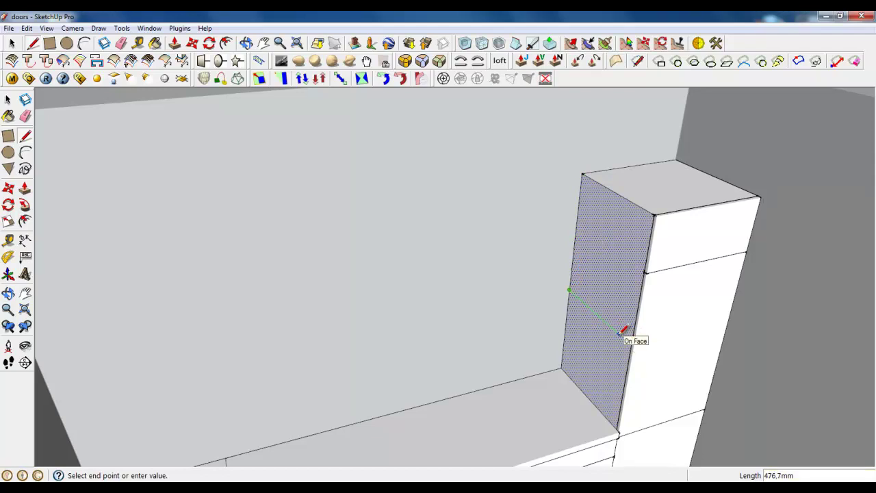
pyautogui.press('Return')
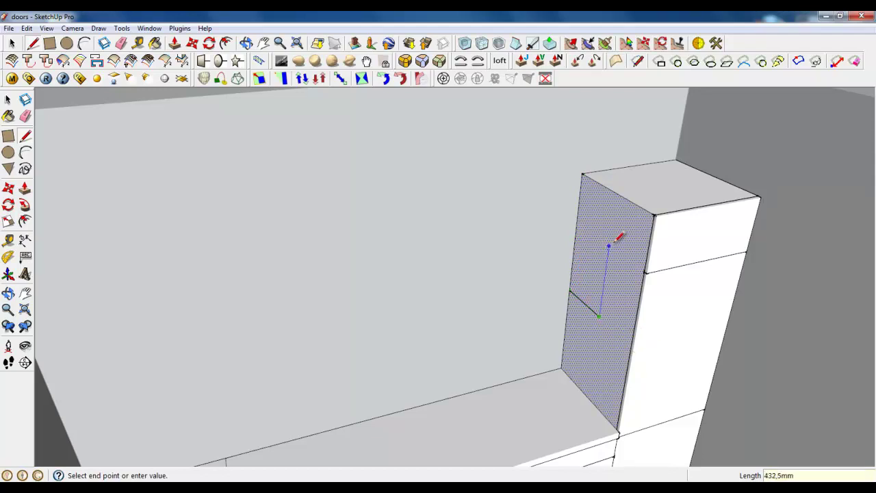
pyautogui.click(617, 194)
pyautogui.press('space')
# - Extrude the outlined rectangle about 2584 mm along the back wall to the opposite side wall to form the wall cabinet
pyautogui.scroll(-2, 522, 283)
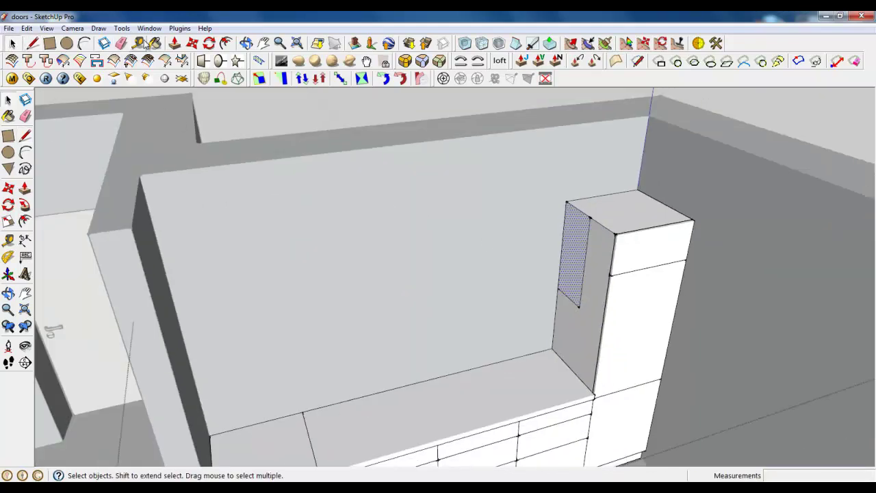
pyautogui.click(174, 43)
pyautogui.click(566, 276)
pyautogui.moveTo(467, 290); pyautogui.dragTo(370, 329, button='middle')
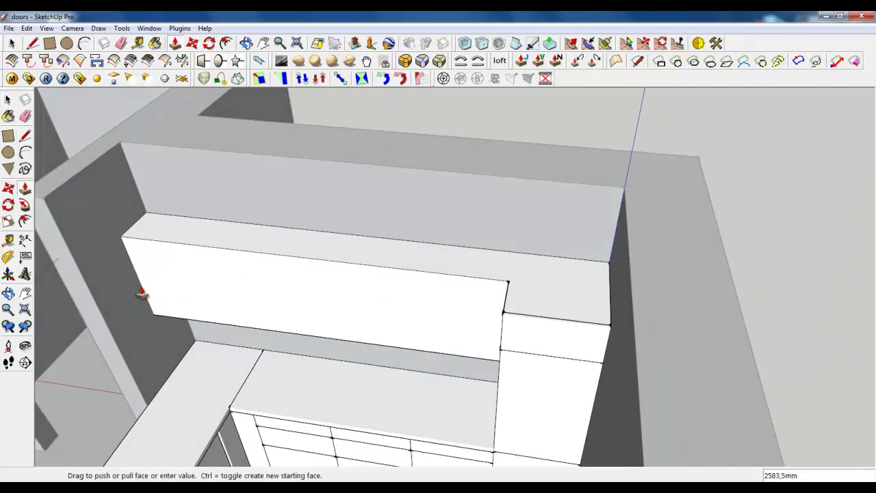
pyautogui.click(126, 280)
pyautogui.click(31, 43)
pyautogui.click(121, 237)
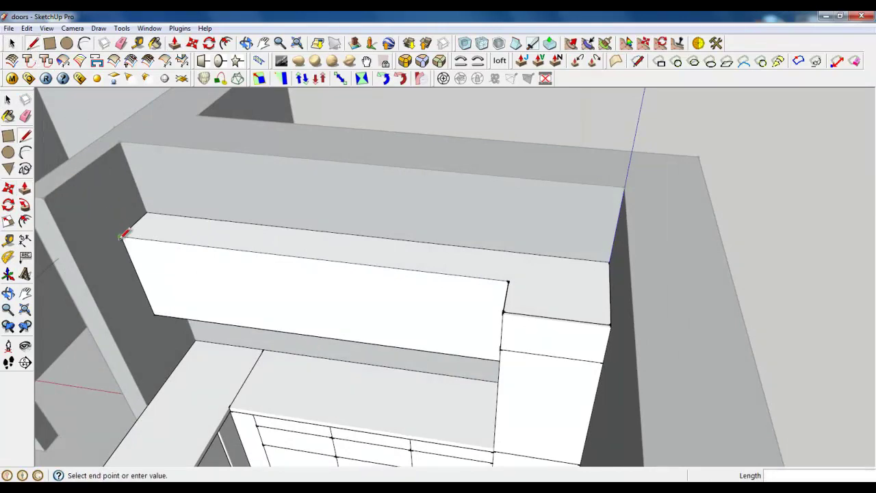
pyautogui.press('space')
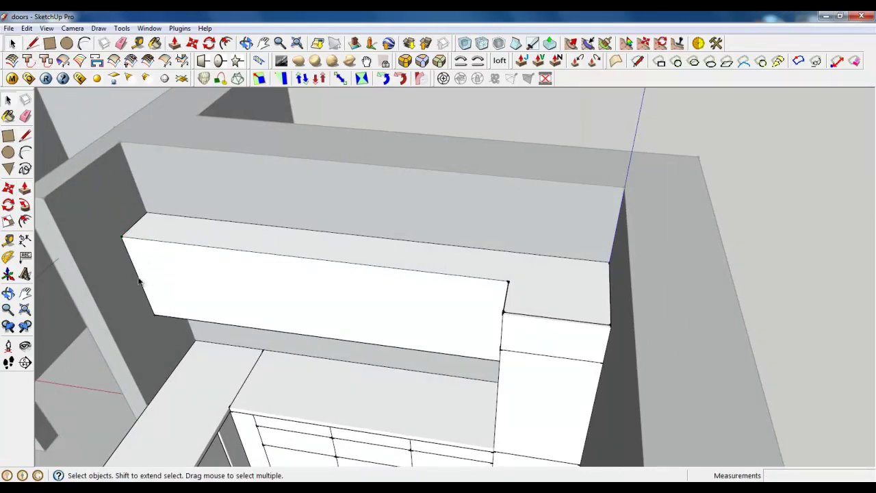
# - Copy the wall cabinet front's vertical edge 300 mm away from the side wall and pull the resulting strip out about 403 mm
pyautogui.click(192, 43)
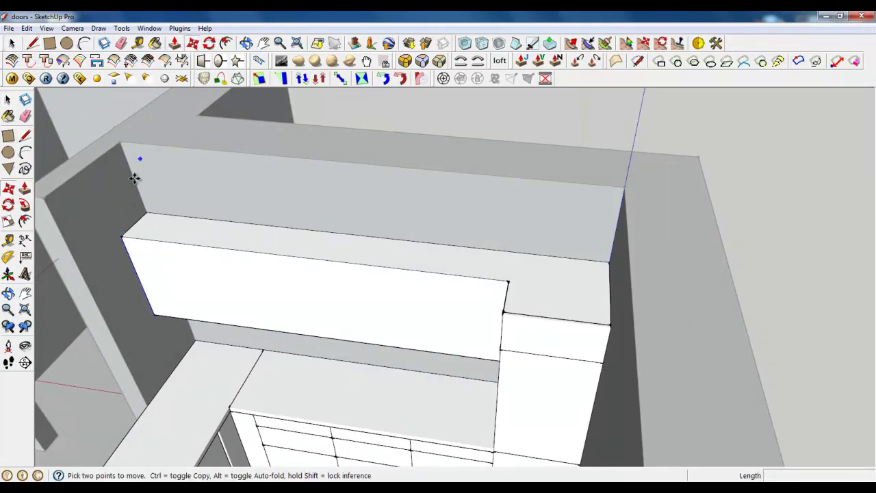
pyautogui.click(122, 238)
pyautogui.press('ctrl')
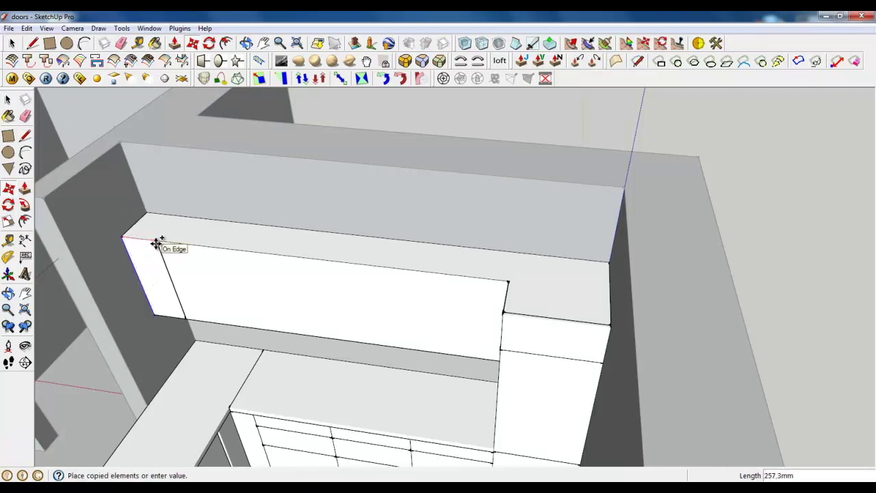
pyautogui.press('Return')
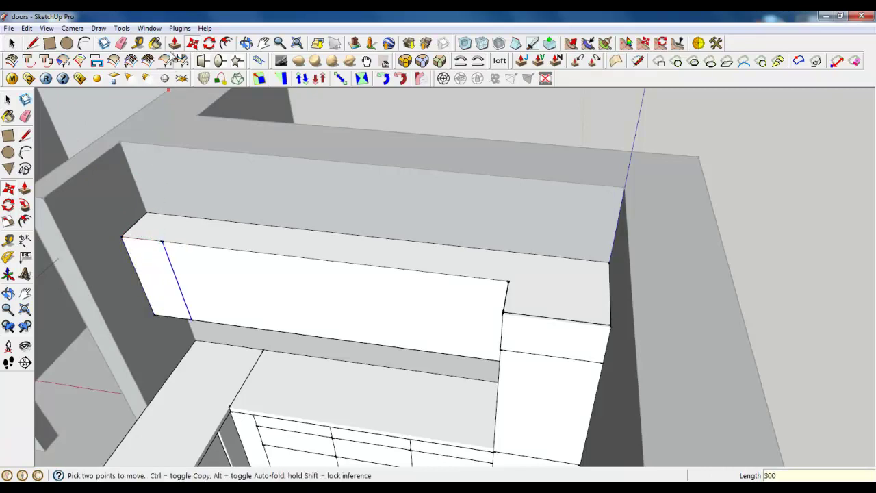
pyautogui.press('p')
pyautogui.click(155, 258)
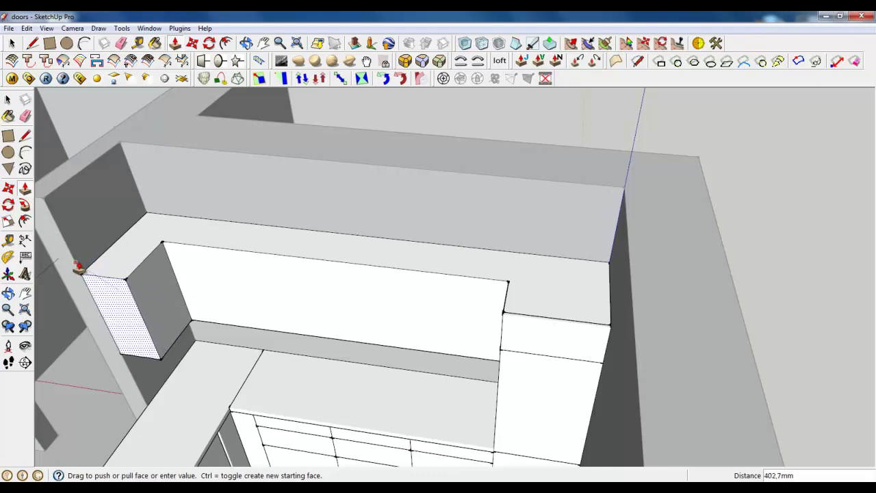
pyautogui.click(78, 268)
pyautogui.scroll(-5, 226, 192)
pyautogui.moveTo(226, 193); pyautogui.dragTo(296, 263, button='middle')
pyautogui.scroll(-4, 296, 264)
pyautogui.scroll(4, 259, 276)
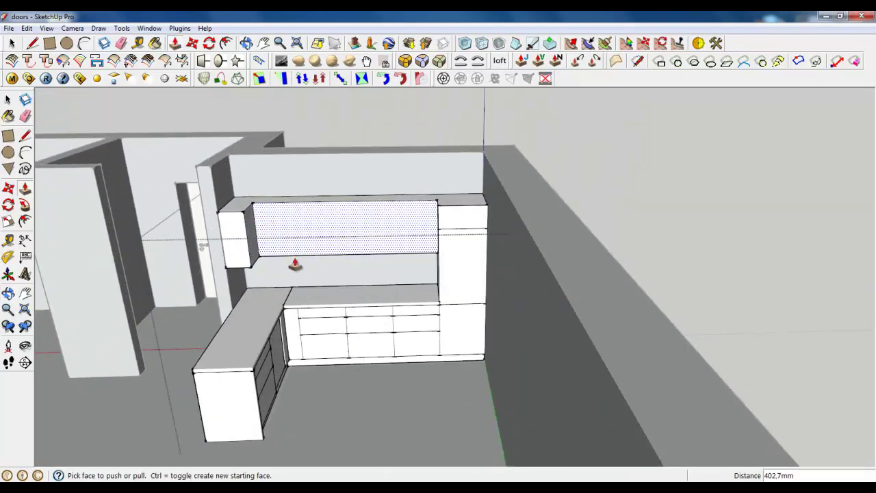
pyautogui.scroll(2, 303, 385)
pyautogui.moveTo(303, 405)
pyautogui.mouseDown(button='middle')
pyautogui.moveTo(315, 393)
pyautogui.moveTo(308, 372)
pyautogui.moveTo(313, 405)
pyautogui.mouseUp(button='middle')
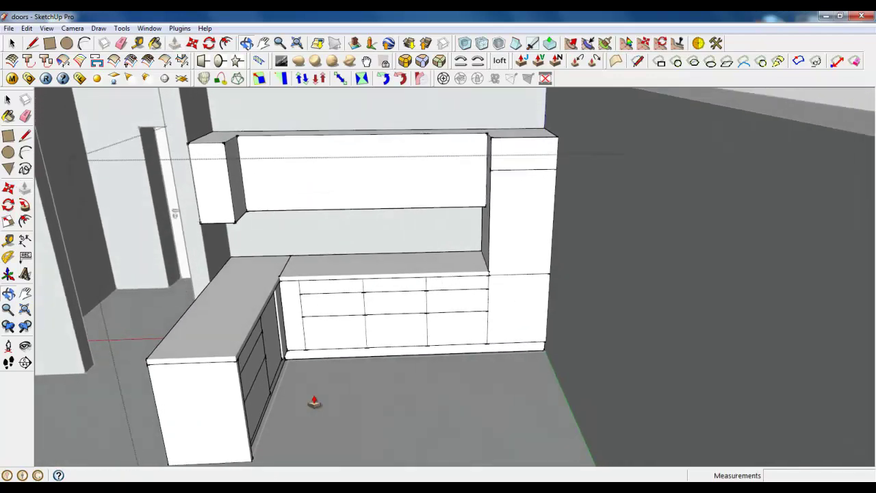
pyautogui.click(33, 43)
pyautogui.scroll(4, 293, 172)
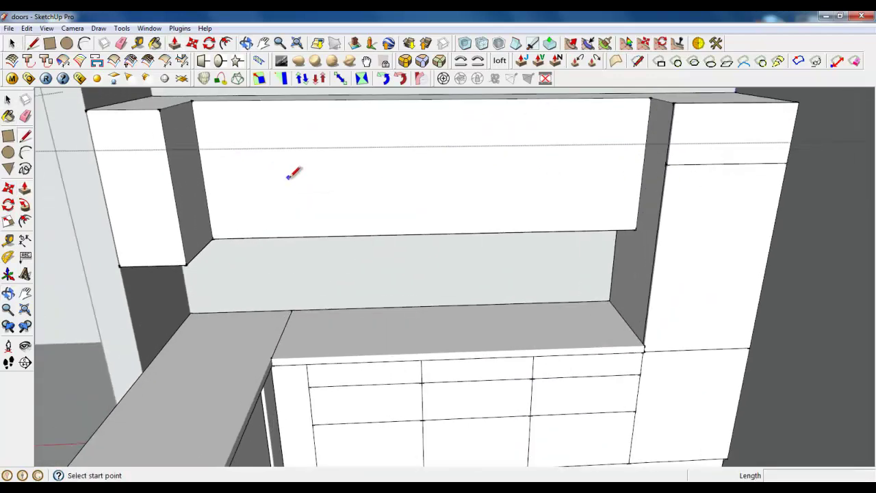
pyautogui.click(204, 246)
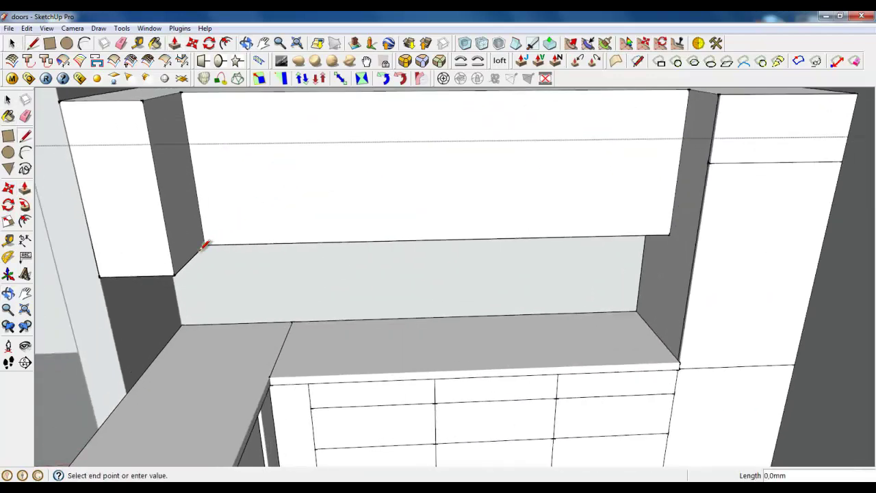
pyautogui.click(174, 276)
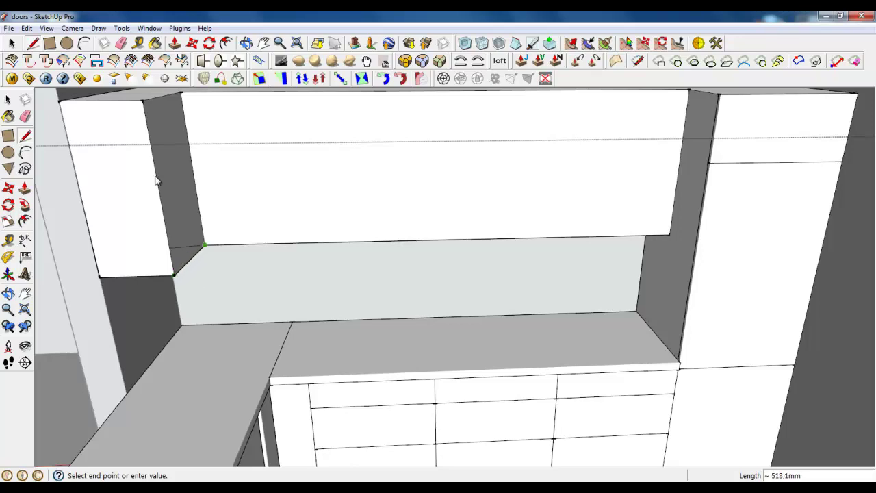
pyautogui.click(50, 43)
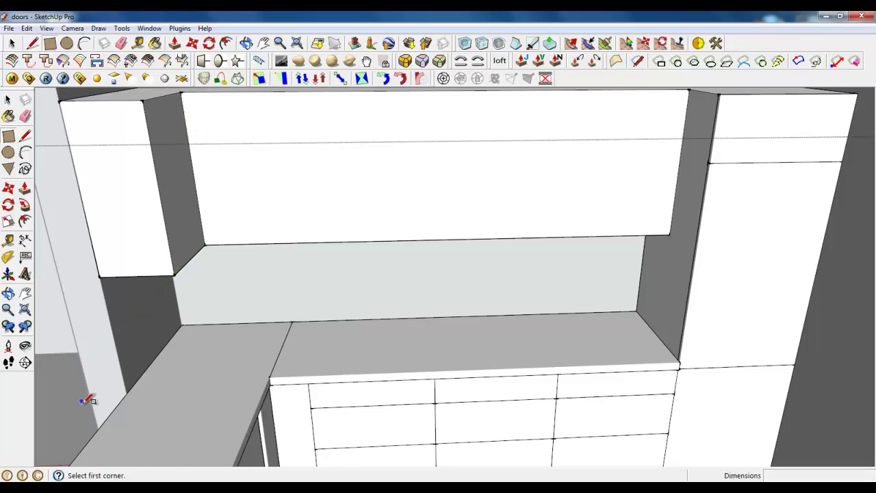
pyautogui.click(33, 45)
pyautogui.click(13, 43)
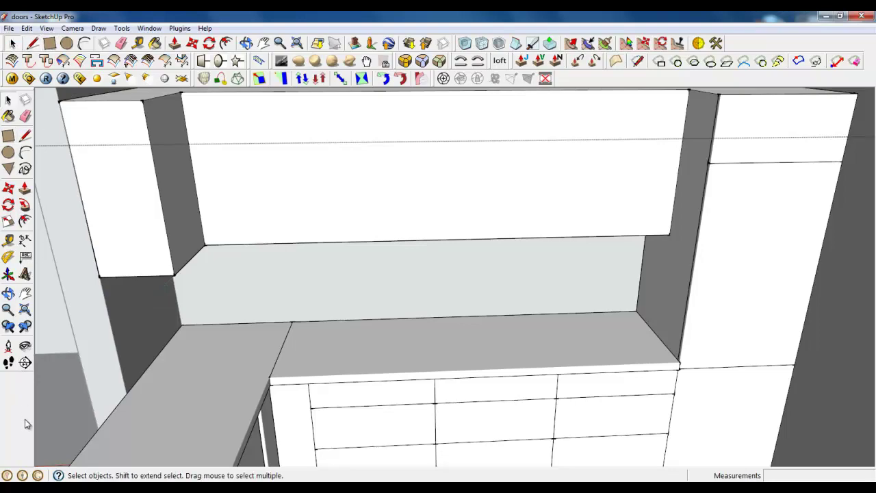
# - Open the reference image Kitchen zone final, examine the wall cabinet door layout up close, and return to SketchUp
pyautogui.click(53, 488)
pyautogui.doubleClick(557, 153)
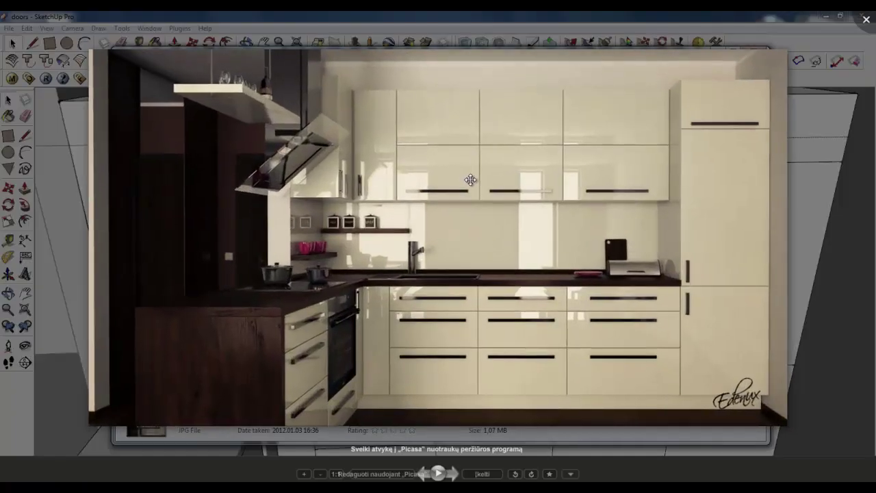
pyautogui.scroll(4, 282, 244)
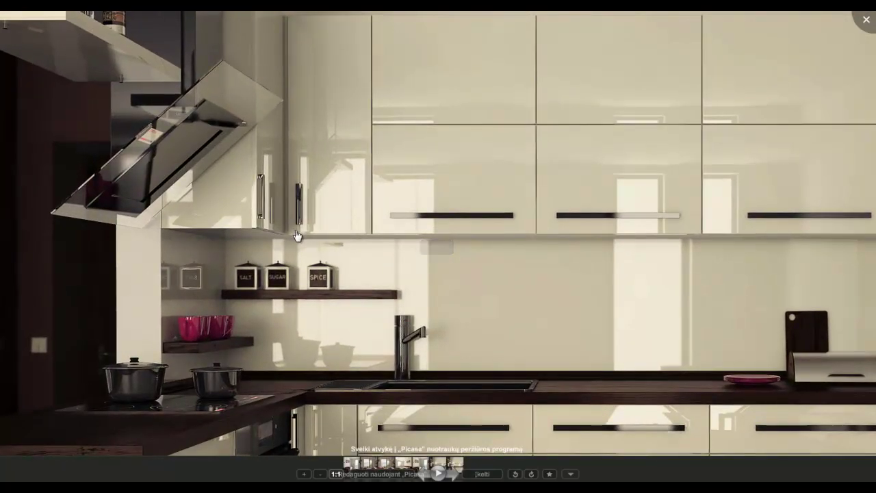
pyautogui.press('Escape')
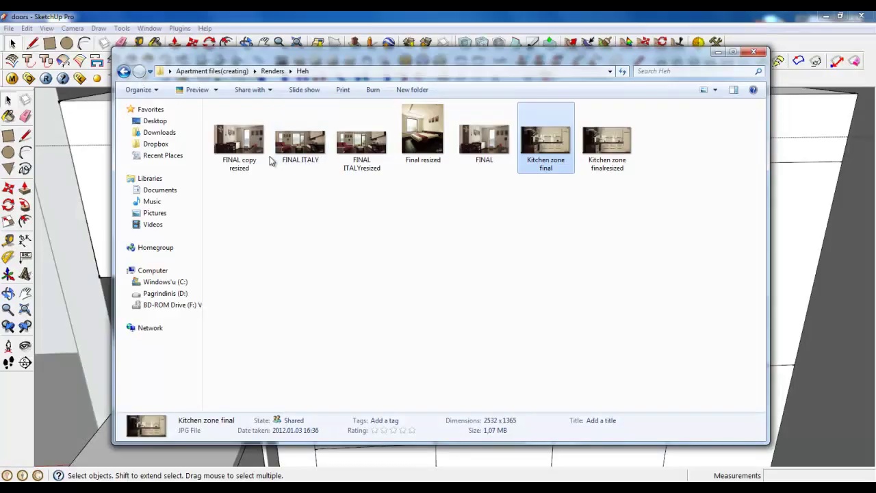
pyautogui.click(214, 22)
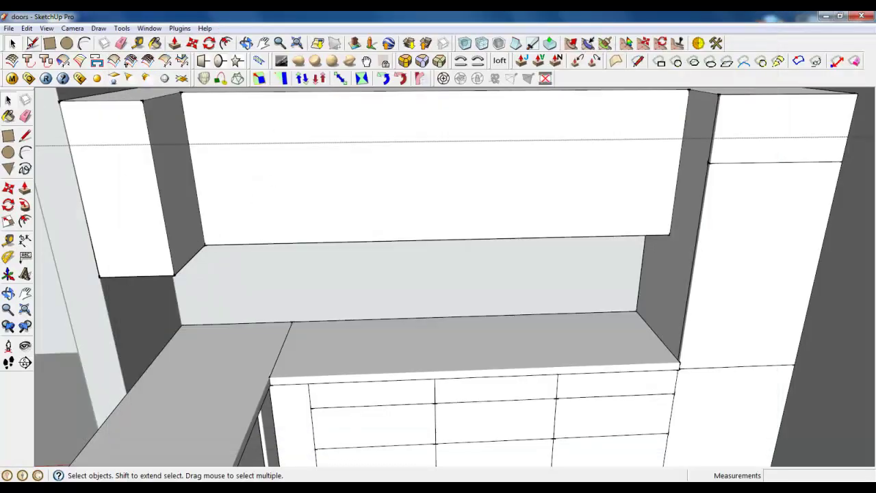
# - Draw a vertical dividing line over the full height of the long wall cabinet front, 300 mm from the inner corner
pyautogui.press('l')
pyautogui.click(205, 245)
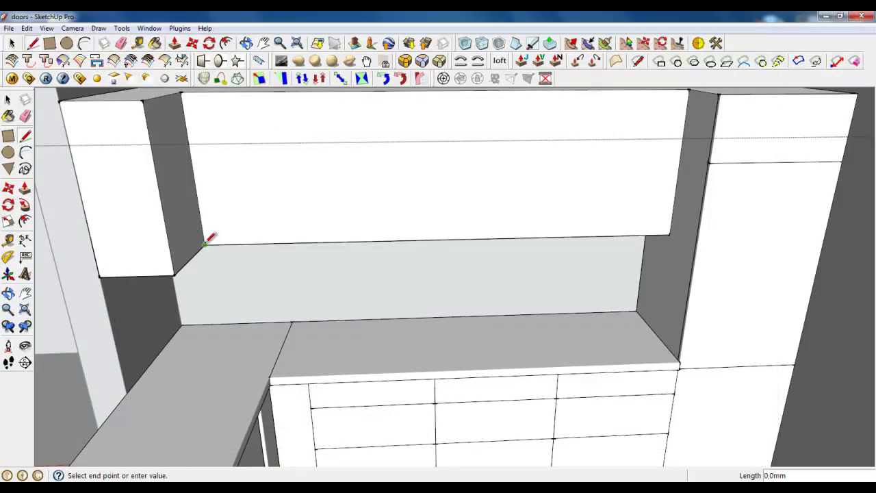
pyautogui.click(249, 244)
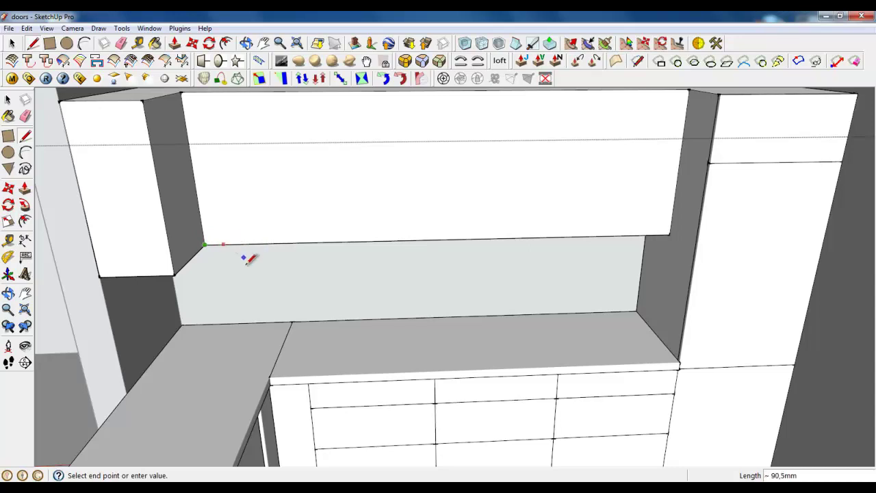
pyautogui.click(270, 376)
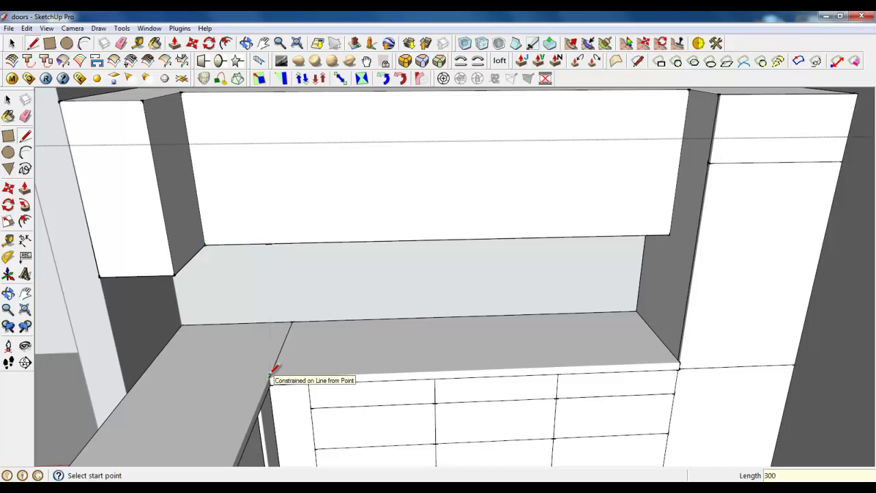
pyautogui.click(33, 43)
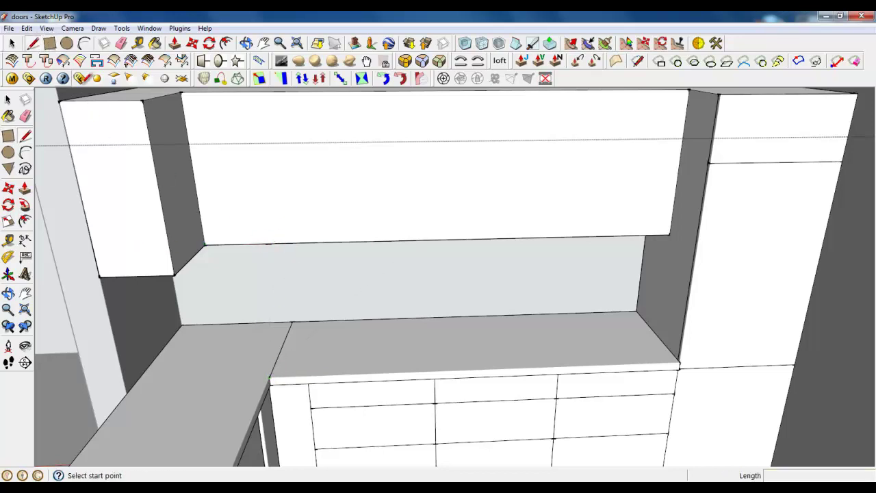
pyautogui.click(269, 243)
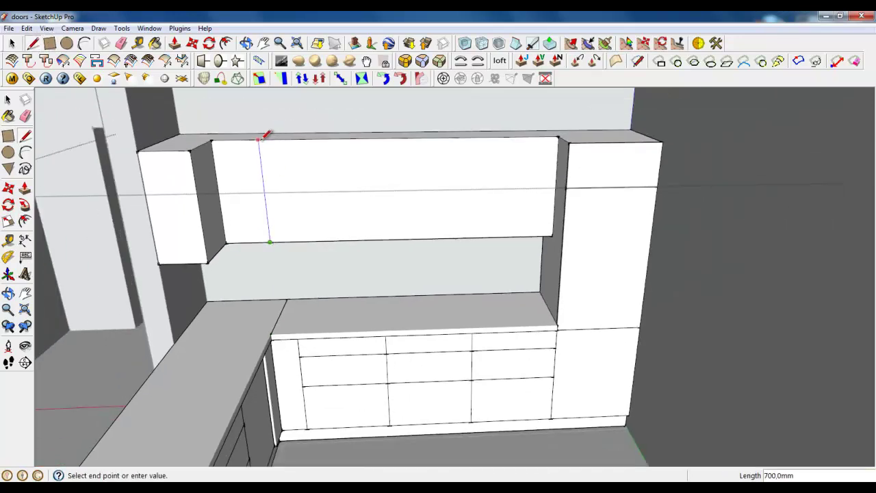
pyautogui.click(269, 140)
pyautogui.scroll(2, 273, 218)
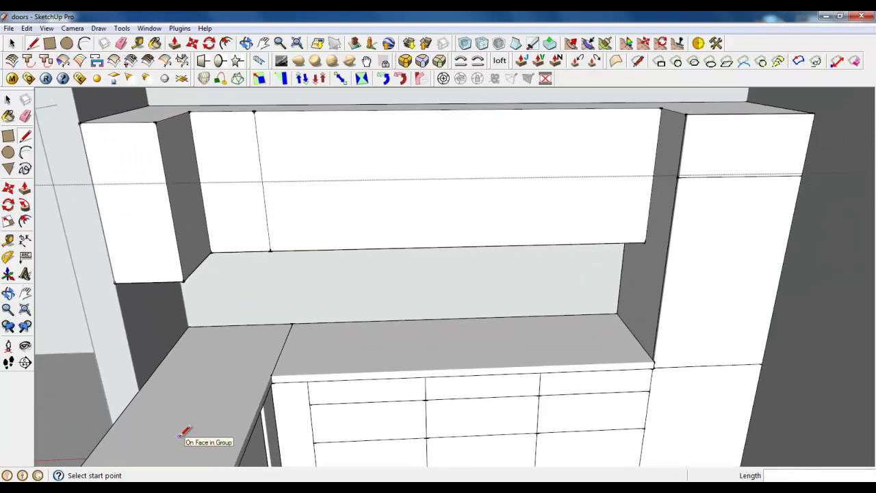
# - Draw a full-height vertical dividing line on the long wall cabinet front, aligned with the joint between the first two drawer columns from the corner
pyautogui.moveTo(378, 385); pyautogui.dragTo(359, 393, button='middle')
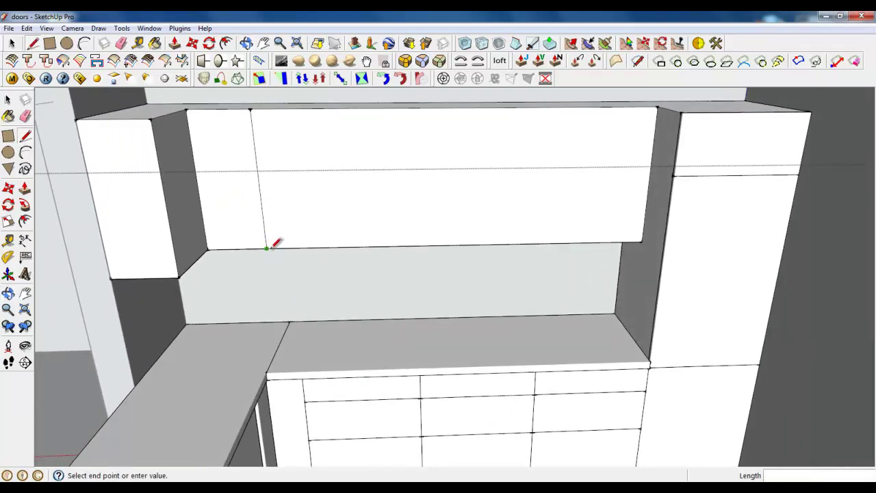
pyautogui.moveTo(390, 230)
pyautogui.mouseDown(button='middle')
pyautogui.moveTo(372, 225)
pyautogui.moveTo(375, 190)
pyautogui.moveTo(418, 177)
pyautogui.moveTo(379, 190)
pyautogui.mouseUp(button='middle')
pyautogui.click(378, 175)
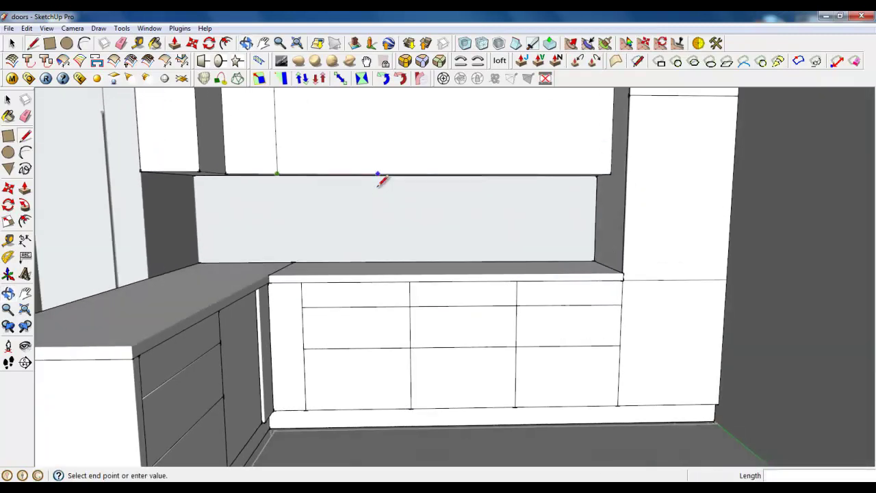
pyautogui.click(418, 174)
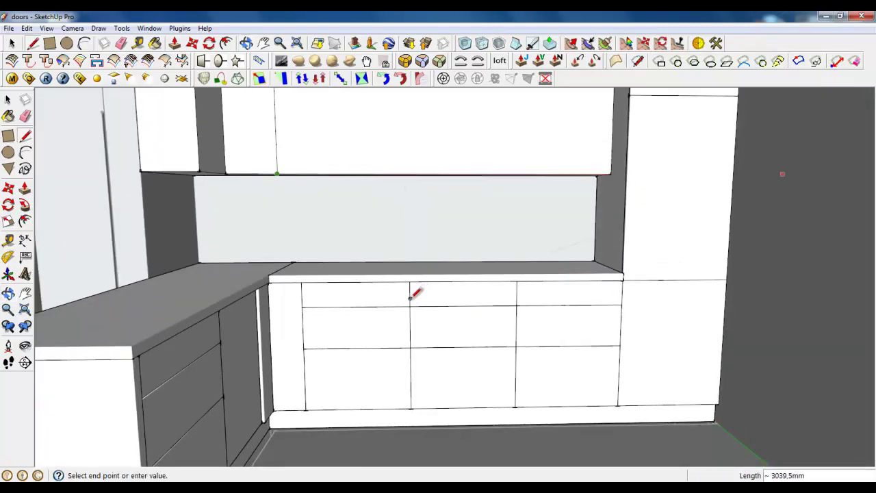
pyautogui.scroll(10, 411, 297)
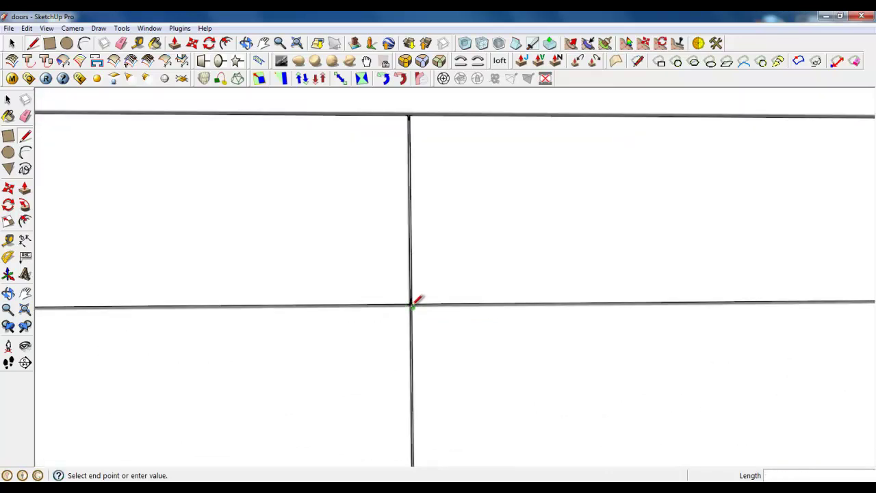
pyautogui.scroll(5, 411, 304)
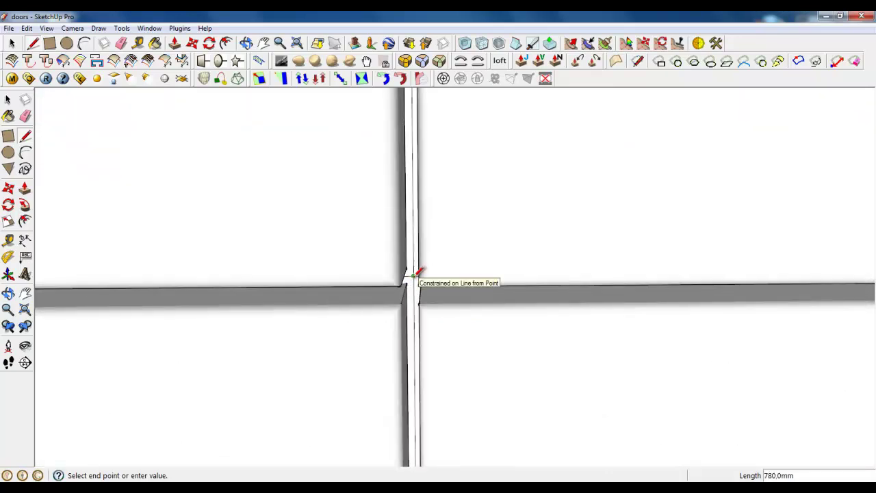
pyautogui.click(415, 275)
pyautogui.scroll(-10, 424, 328)
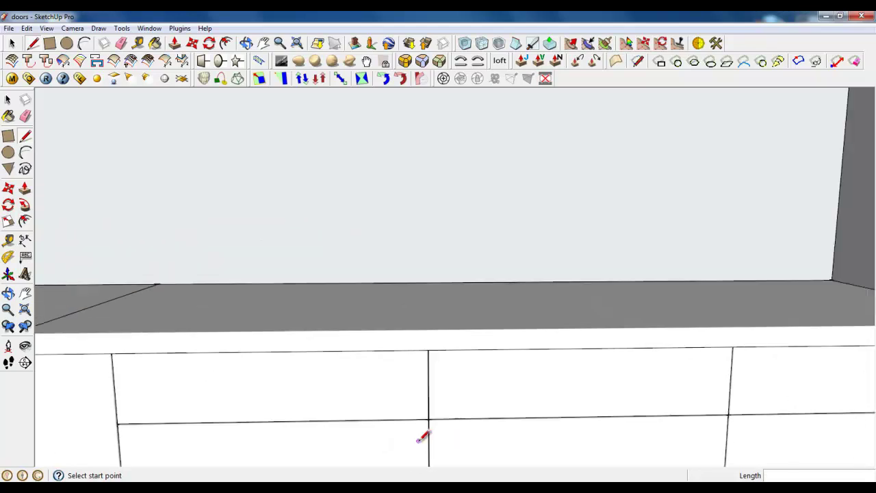
pyautogui.scroll(-3, 420, 432)
pyautogui.click(422, 207)
pyautogui.moveTo(422, 207)
pyautogui.mouseDown(button='middle')
pyautogui.moveTo(426, 197)
pyautogui.moveTo(415, 249)
pyautogui.mouseUp(button='middle')
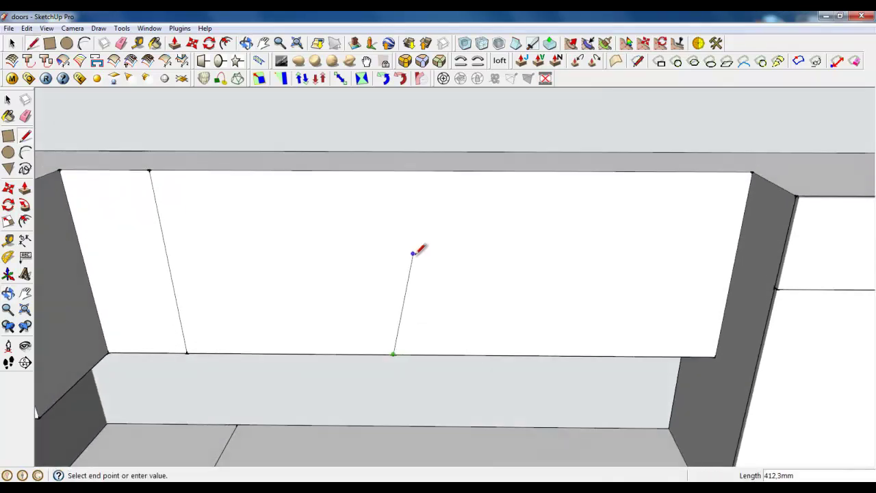
pyautogui.click(388, 172)
# - Draw another full-height vertical dividing line on the wall cabinet front, aligned with the joint between the second and third drawer columns
pyautogui.scroll(-3, 398, 183)
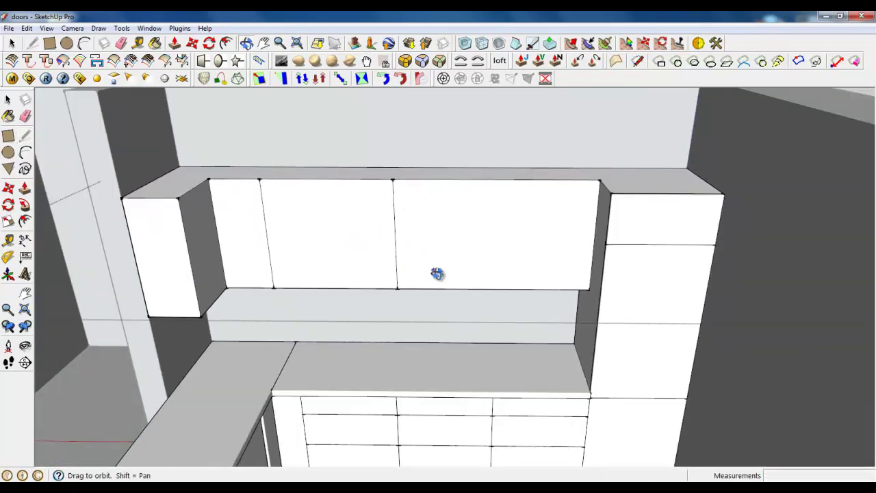
pyautogui.moveTo(438, 272); pyautogui.dragTo(408, 168, button='middle')
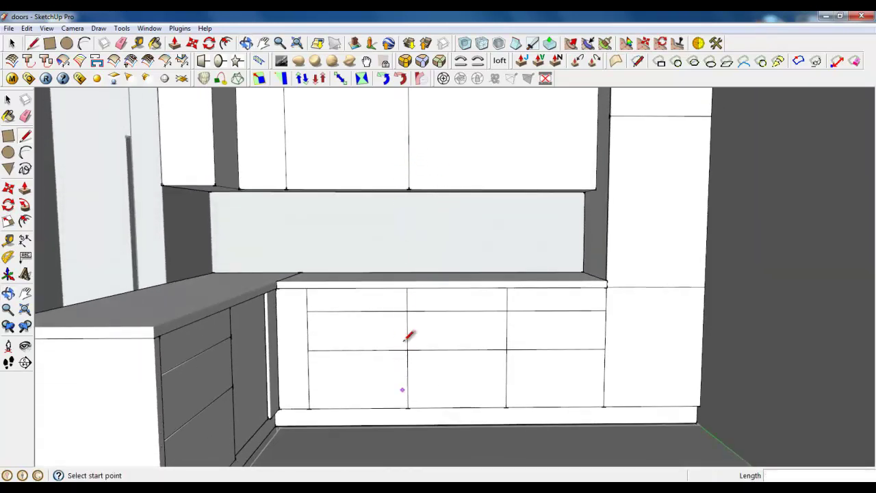
pyautogui.moveTo(419, 368); pyautogui.dragTo(393, 403, button='middle')
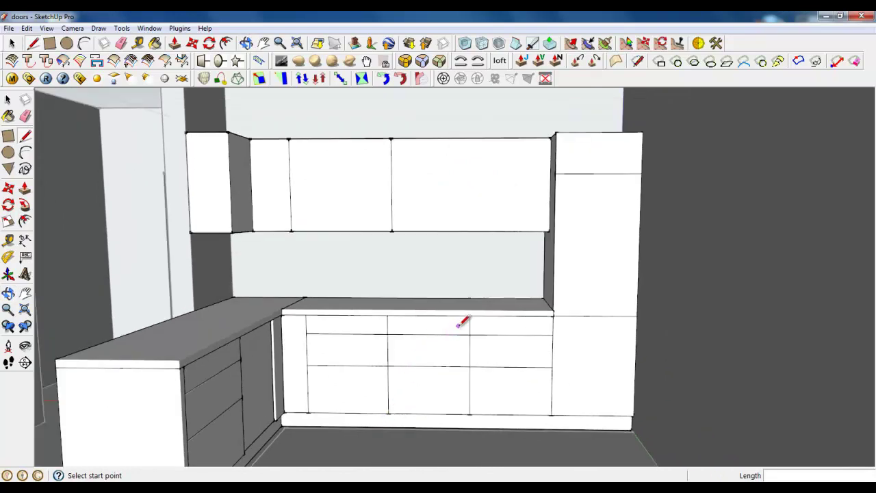
pyautogui.press('Escape')
pyautogui.click(471, 231)
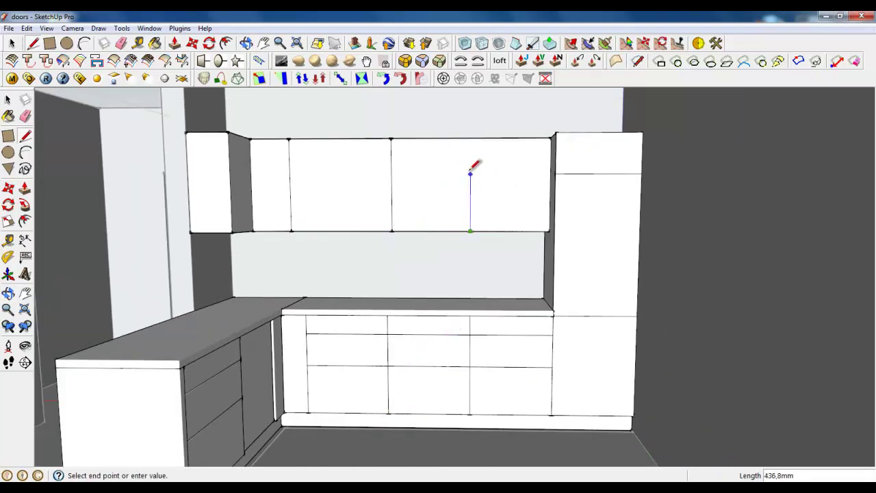
pyautogui.moveTo(420, 184); pyautogui.dragTo(412, 205, button='middle')
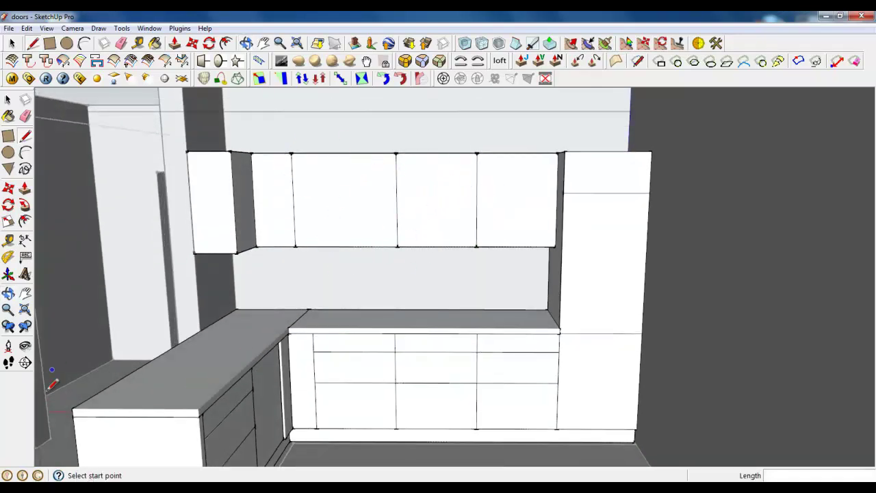
# - Check the door layout in the reference image and draw a horizontal dividing line at mid-height across the three wide wall cabinet fronts
pyautogui.click(43, 488)
pyautogui.doubleClick(557, 140)
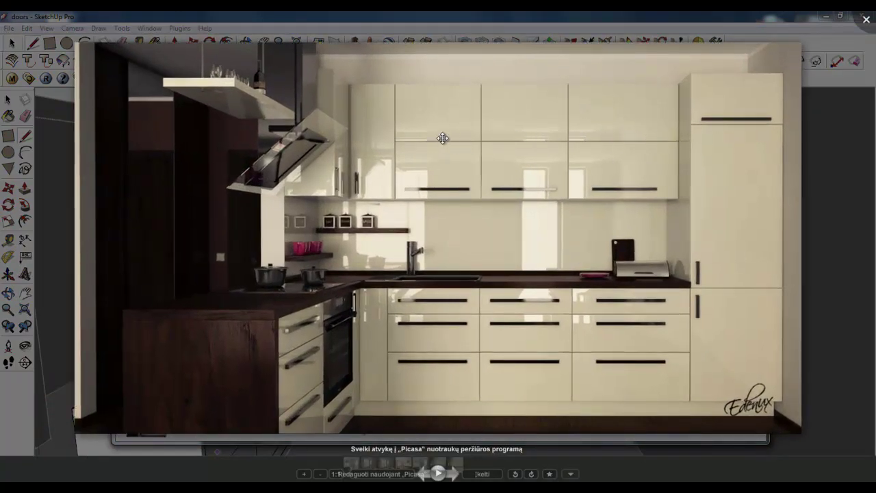
pyautogui.press('Escape')
pyautogui.hotkey('alt', 'Tab')
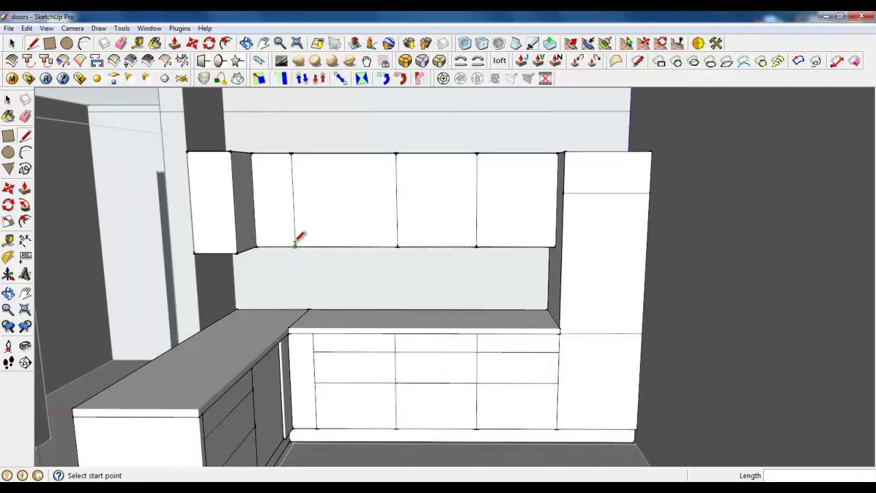
pyautogui.click(293, 200)
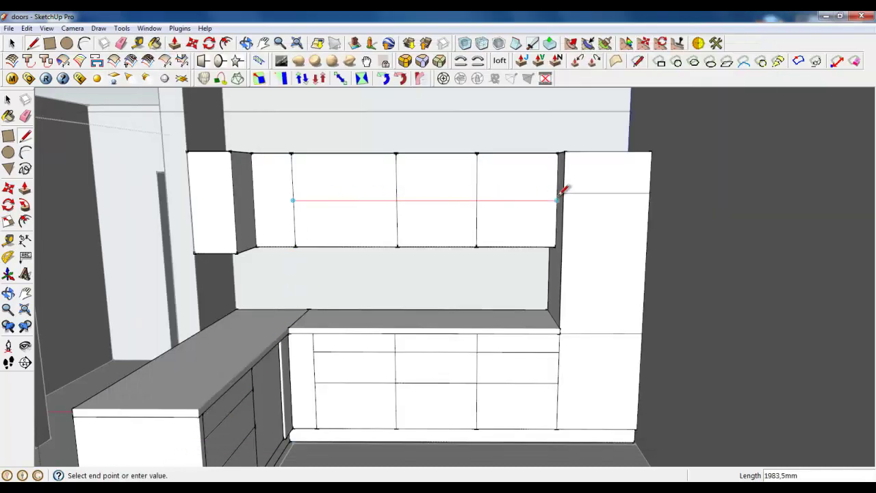
pyautogui.click(557, 199)
# - Offset the outlines of the six wide wall cabinet fronts inward by 1 mm
pyautogui.moveTo(442, 186); pyautogui.dragTo(207, 172, button='middle')
pyautogui.click(12, 43)
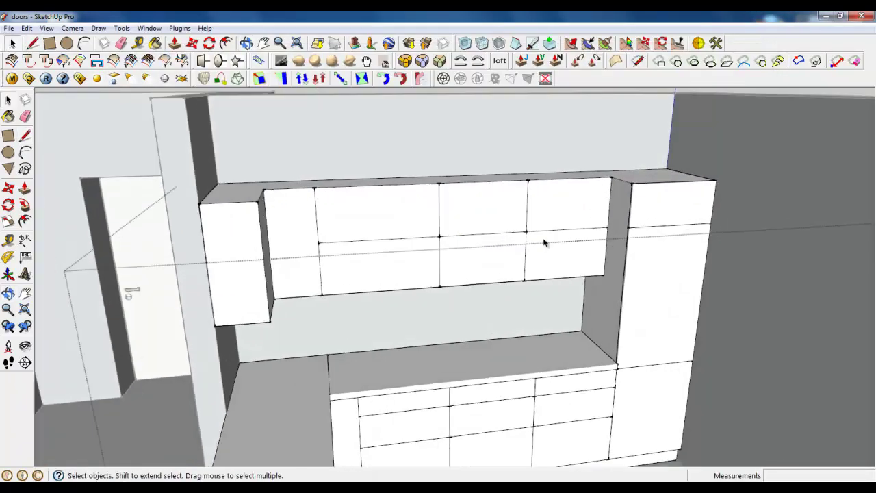
pyautogui.scroll(5, 479, 260)
pyautogui.click(227, 43)
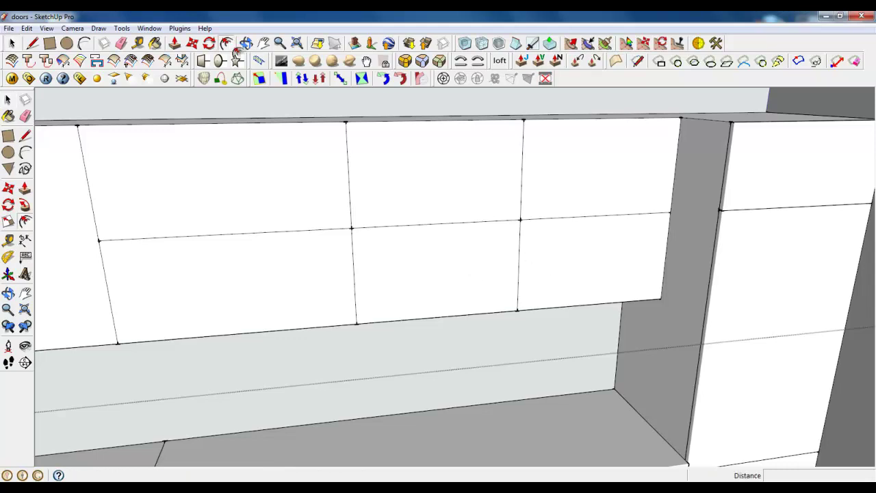
pyautogui.click(348, 149)
pyautogui.write('1')
pyautogui.press('Return')
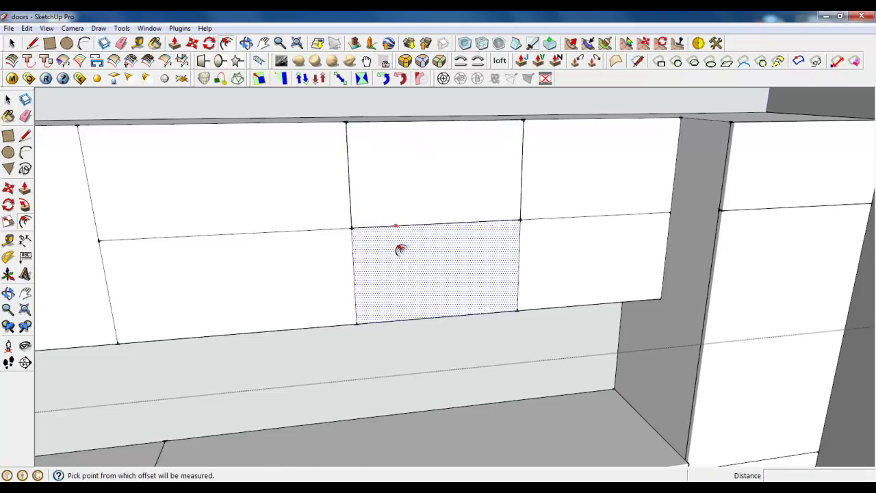
pyautogui.click(522, 168)
pyautogui.write('1')
pyautogui.press('Return')
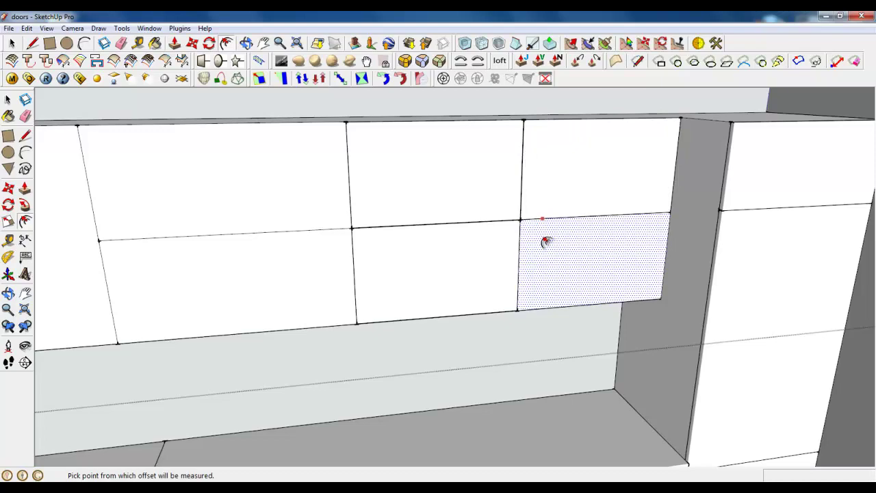
pyautogui.click(543, 237)
pyautogui.write('1')
pyautogui.press('Return')
pyautogui.click(313, 208)
pyautogui.press('Escape')
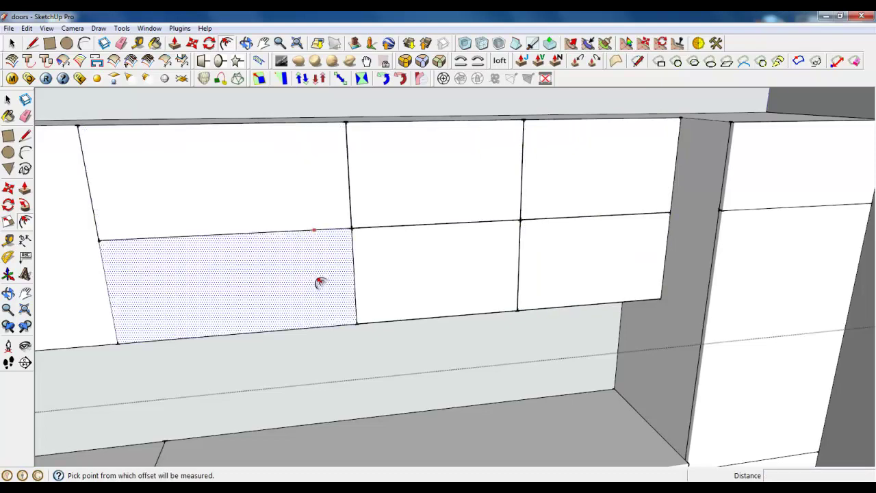
pyautogui.click(319, 281)
pyautogui.press('Escape')
# - Offset the outlines of the narrow corner front and the adjoining side cabinet front inward by the same distance
pyautogui.moveTo(319, 280); pyautogui.dragTo(226, 261, button='middle')
pyautogui.scroll(5, 227, 260)
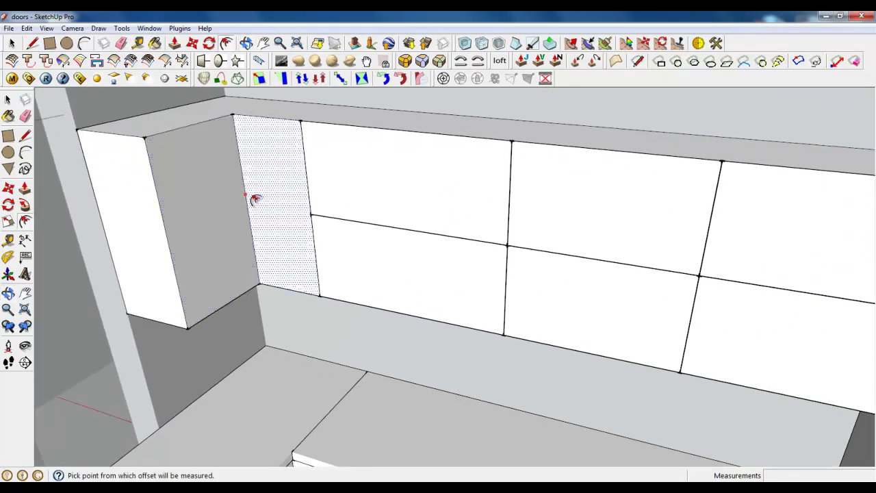
pyautogui.click(251, 198)
pyautogui.write('102,6mm')
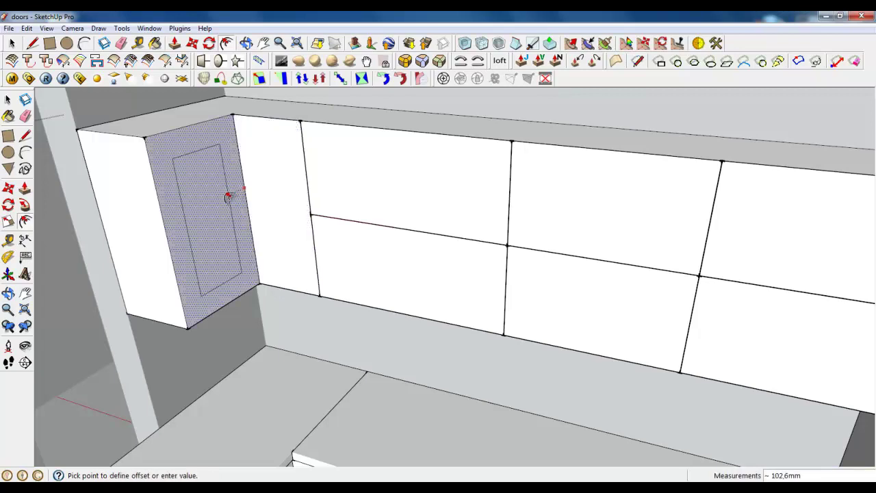
pyautogui.press('Escape')
# - Move the inset vertical edge of the side cabinet front 20 mm away from the inner corner
pyautogui.scroll(3, 215, 117)
pyautogui.click(193, 43)
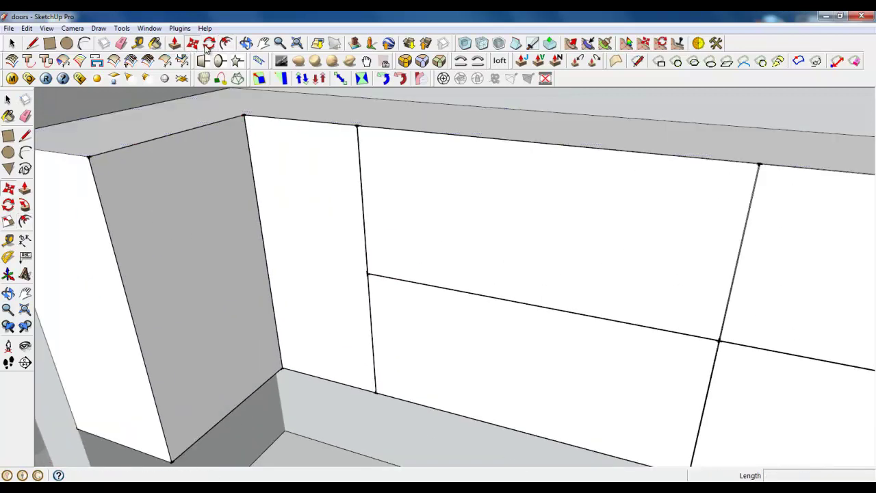
pyautogui.scroll(5, 233, 120)
pyautogui.click(248, 128)
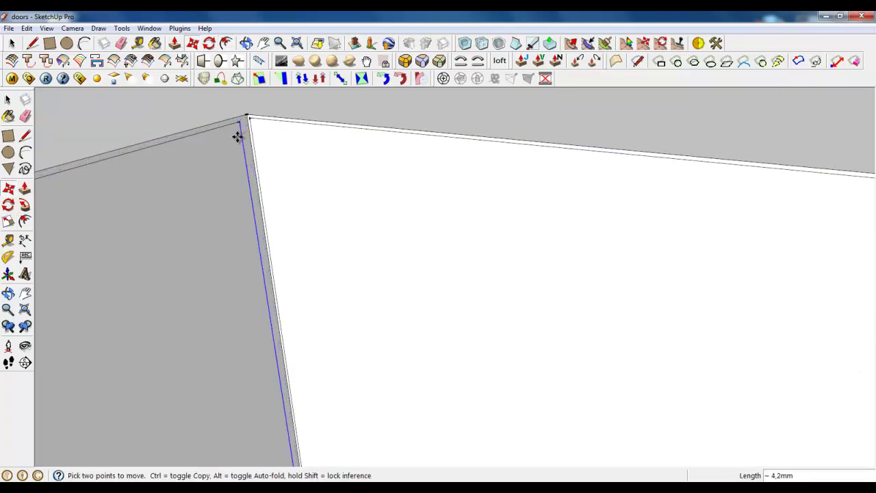
pyautogui.click(231, 139)
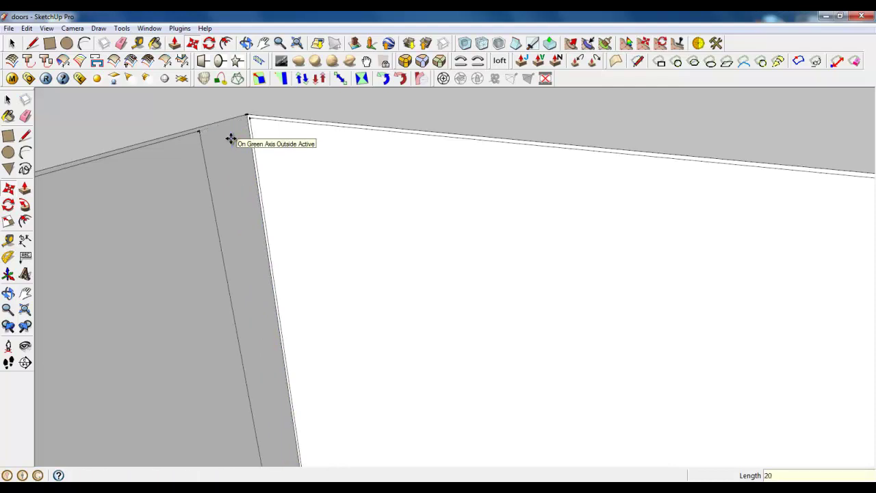
pyautogui.press('space')
# - Select the side cabinet front, the narrow corner front and the six wide wall cabinet fronts and combine them into one group
pyautogui.scroll(-2, 222, 130)
pyautogui.scroll(-5, 222, 130)
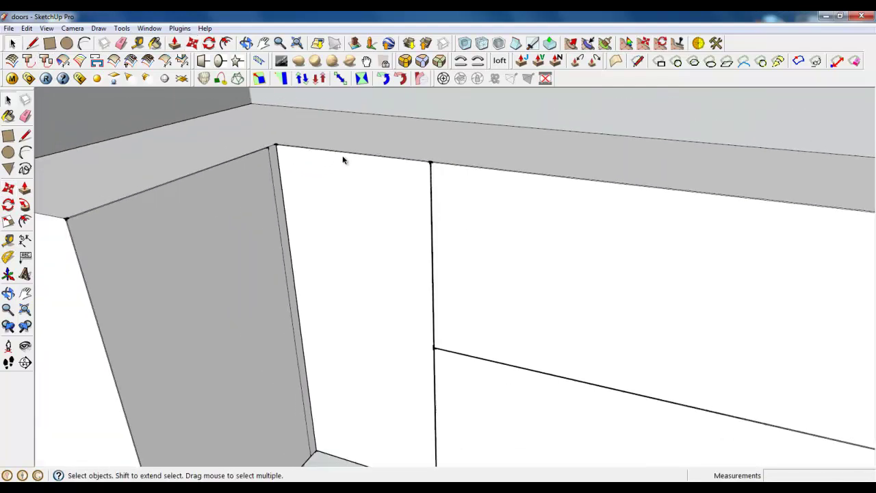
pyautogui.click(263, 210)
pyautogui.keyDown('ctrl'); pyautogui.click(348, 212); pyautogui.keyUp('ctrl')
pyautogui.keyDown('ctrl'); pyautogui.doubleClick(471, 233); pyautogui.keyUp('ctrl')
pyautogui.keyDown('ctrl'); pyautogui.doubleClick(443, 316); pyautogui.keyUp('ctrl')
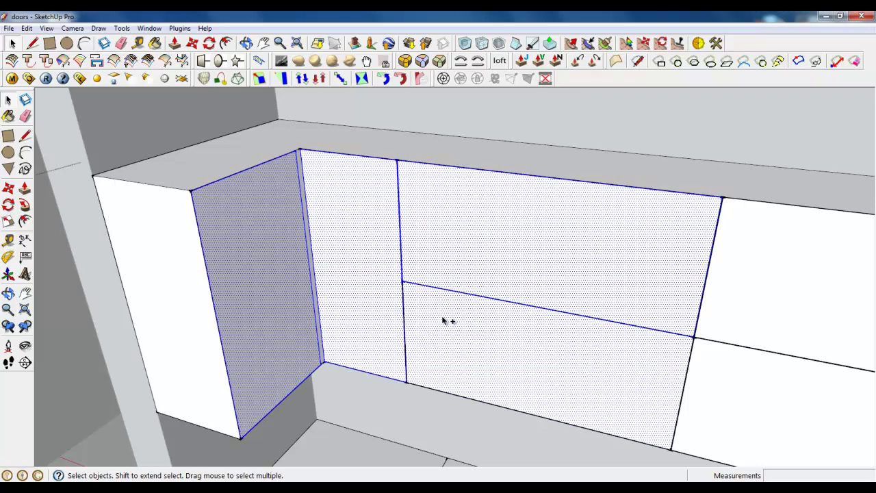
pyautogui.scroll(-5, 358, 188)
pyautogui.moveTo(563, 249); pyautogui.dragTo(580, 251, button='middle')
pyautogui.keyDown('ctrl'); pyautogui.doubleClick(582, 243); pyautogui.keyUp('ctrl')
pyautogui.keyDown('ctrl'); pyautogui.click(598, 290); pyautogui.keyUp('ctrl')
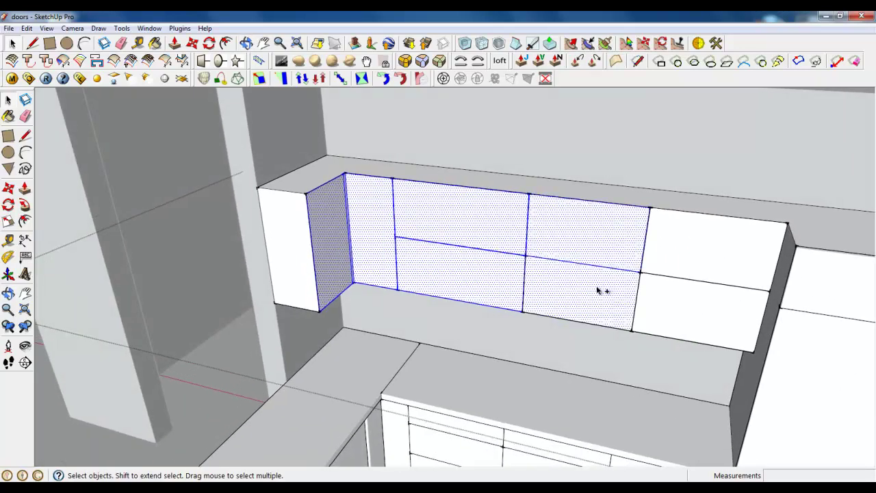
pyautogui.keyDown('ctrl'); pyautogui.click(675, 292); pyautogui.keyUp('ctrl')
pyautogui.keyDown('ctrl'); pyautogui.click(681, 251); pyautogui.keyUp('ctrl')
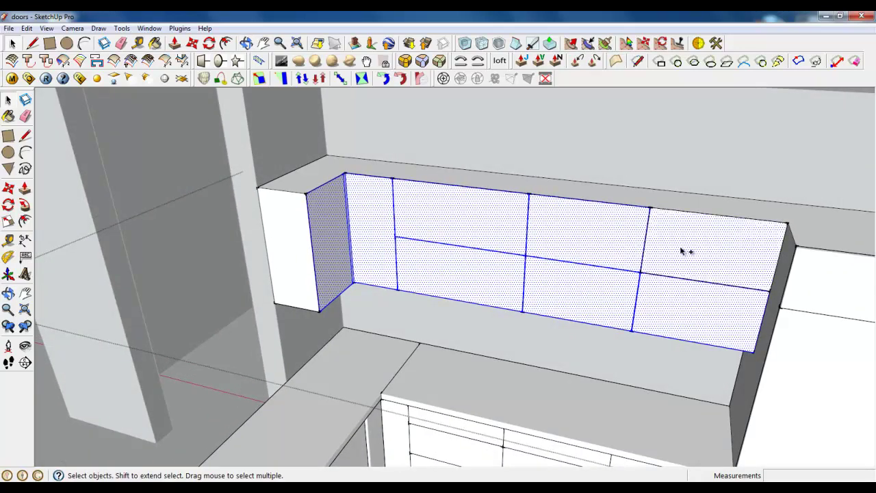
pyautogui.rightClick(580, 231)
pyautogui.click(608, 325)
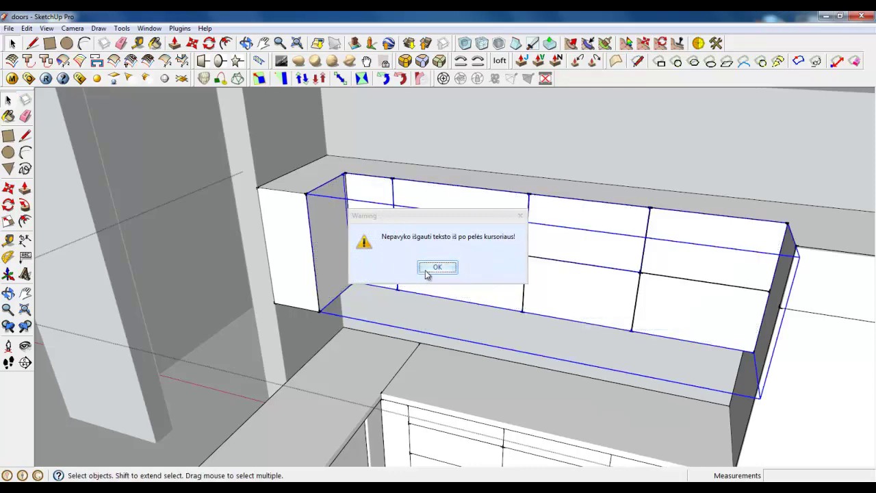
pyautogui.click(430, 270)
# - Inside the wall cabinet group, thicken all eight fronts, including the side and narrow corner ones, by 18 mm with Joint Push Pull
pyautogui.doubleClick(375, 208)
pyautogui.moveTo(399, 239)
pyautogui.mouseDown(button='middle')
pyautogui.moveTo(414, 242)
pyautogui.moveTo(392, 229)
pyautogui.mouseUp(button='middle')
pyautogui.scroll(3, 370, 218)
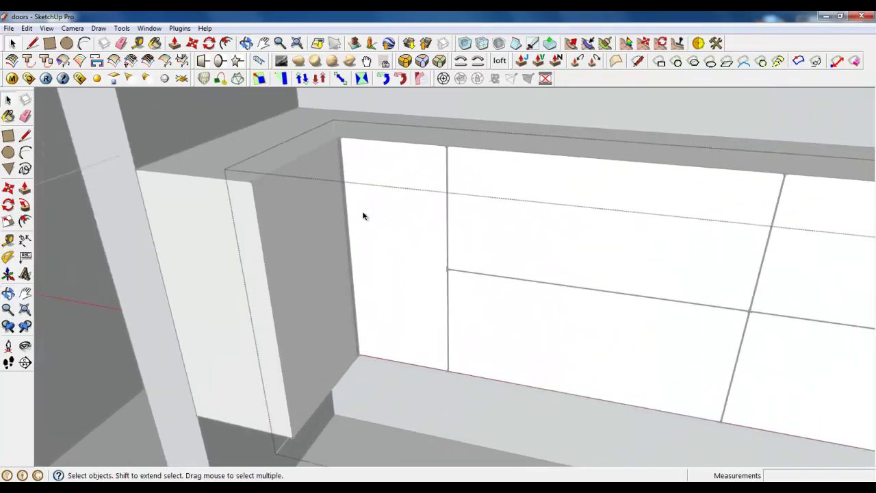
pyautogui.click(304, 231)
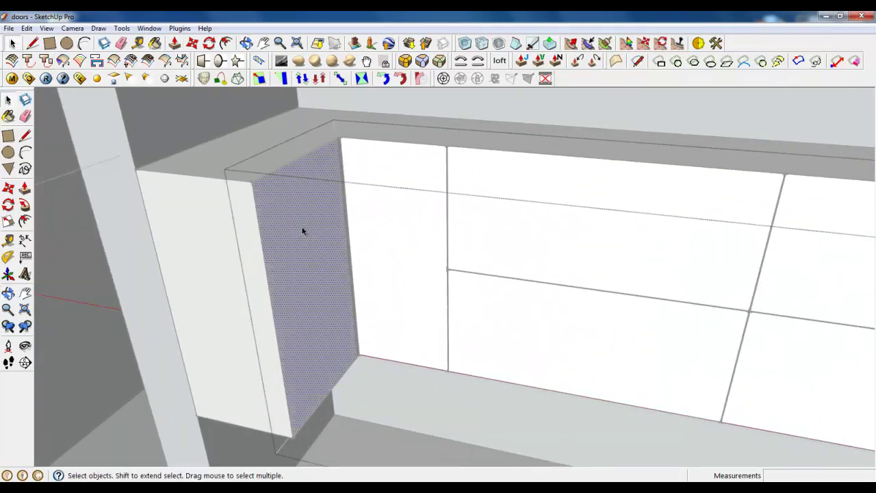
pyautogui.keyDown('ctrl'); pyautogui.click(388, 229); pyautogui.keyUp('ctrl')
pyautogui.keyDown('ctrl'); pyautogui.click(522, 241); pyautogui.keyUp('ctrl')
pyautogui.keyDown('ctrl'); pyautogui.click(520, 305); pyautogui.keyUp('ctrl')
pyautogui.scroll(-4, 228, 243)
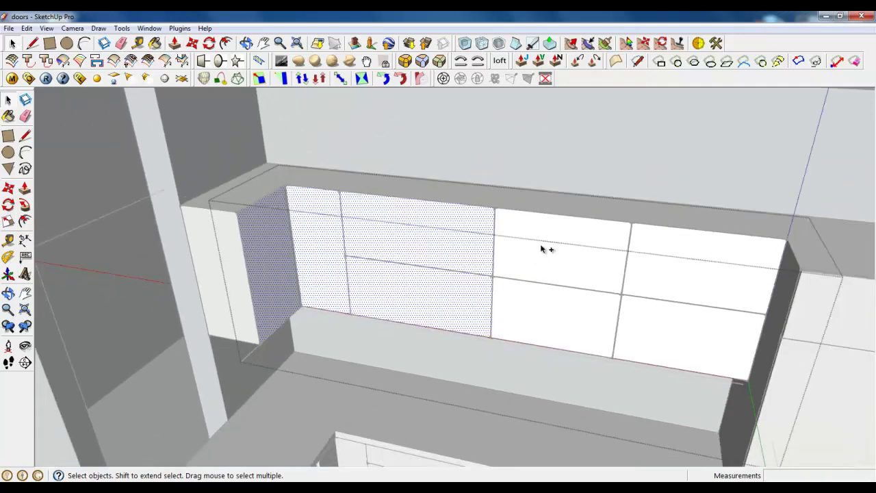
pyautogui.keyDown('ctrl'); pyautogui.click(542, 248); pyautogui.keyUp('ctrl')
pyautogui.keyDown('ctrl'); pyautogui.click(553, 314); pyautogui.keyUp('ctrl')
pyautogui.keyDown('ctrl'); pyautogui.click(673, 281); pyautogui.keyUp('ctrl')
pyautogui.keyDown('ctrl'); pyautogui.click(671, 313); pyautogui.keyUp('ctrl')
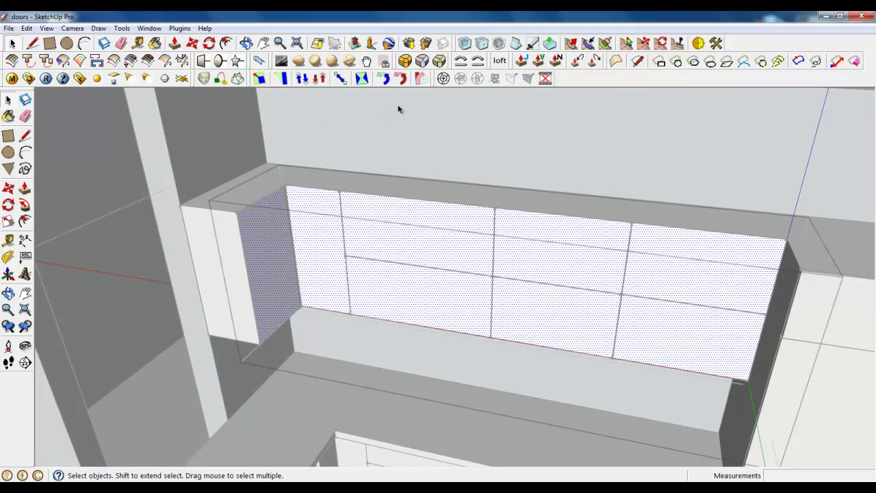
pyautogui.click(528, 79)
pyautogui.click(475, 228)
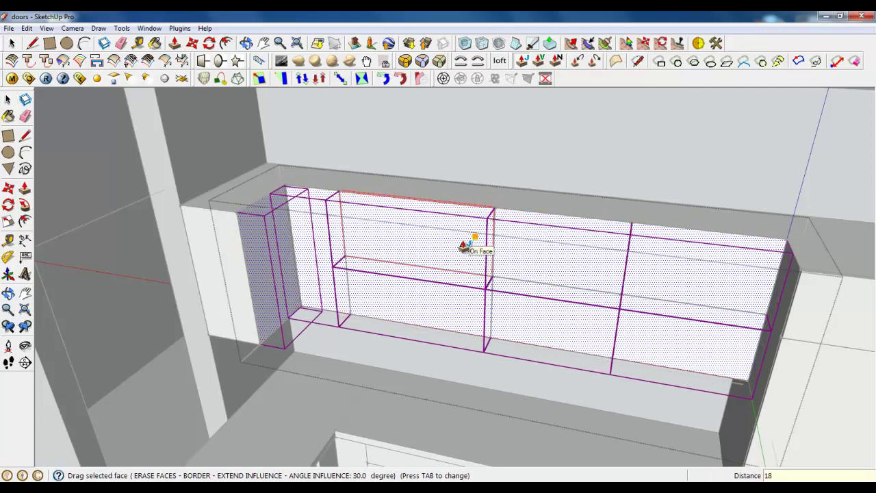
pyautogui.press('Return')
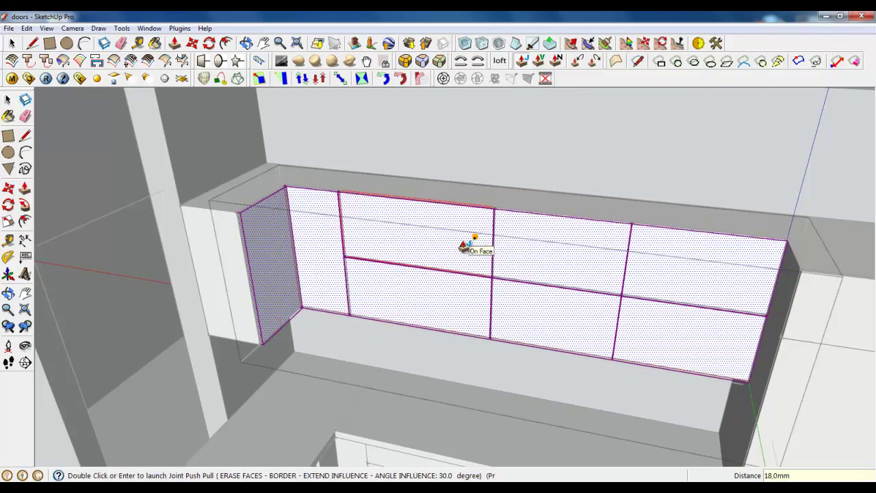
pyautogui.press('Return')
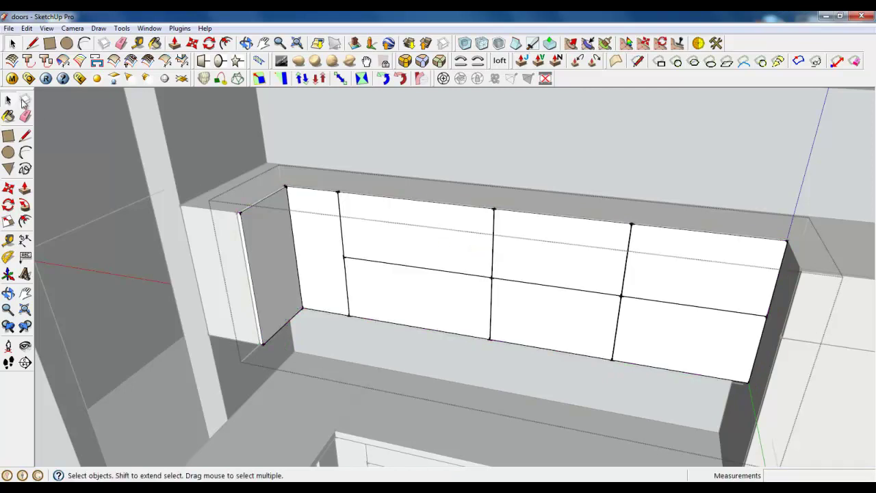
# - Round the edges of all eight thickened wall cabinet fronts with a 3 mm offset and 6 segments, and close the group
pyautogui.click(282, 241)
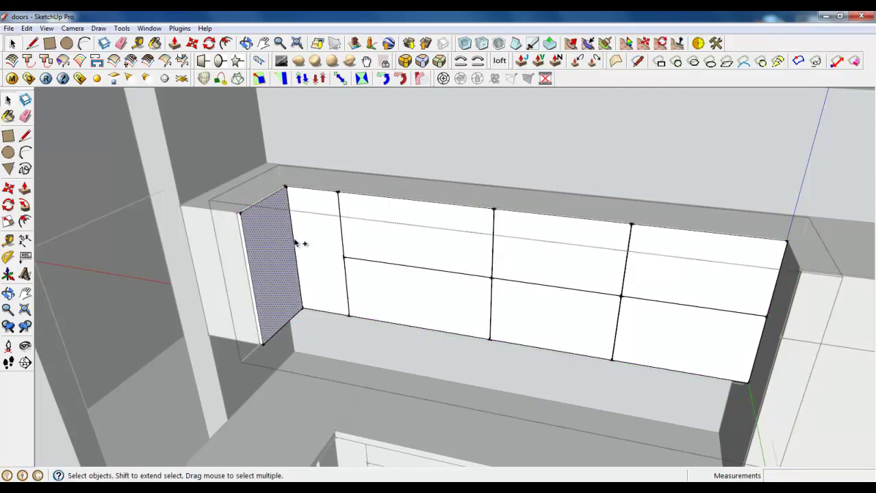
pyautogui.keyDown('ctrl'); pyautogui.click(391, 237); pyautogui.keyUp('ctrl')
pyautogui.keyDown('ctrl'); pyautogui.click(445, 302); pyautogui.keyUp('ctrl')
pyautogui.keyDown('ctrl'); pyautogui.click(569, 299); pyautogui.keyUp('ctrl')
pyautogui.keyDown('ctrl'); pyautogui.click(573, 246); pyautogui.keyUp('ctrl')
pyautogui.keyDown('ctrl'); pyautogui.click(694, 270); pyautogui.keyUp('ctrl')
pyautogui.keyDown('ctrl'); pyautogui.click(691, 335); pyautogui.keyUp('ctrl')
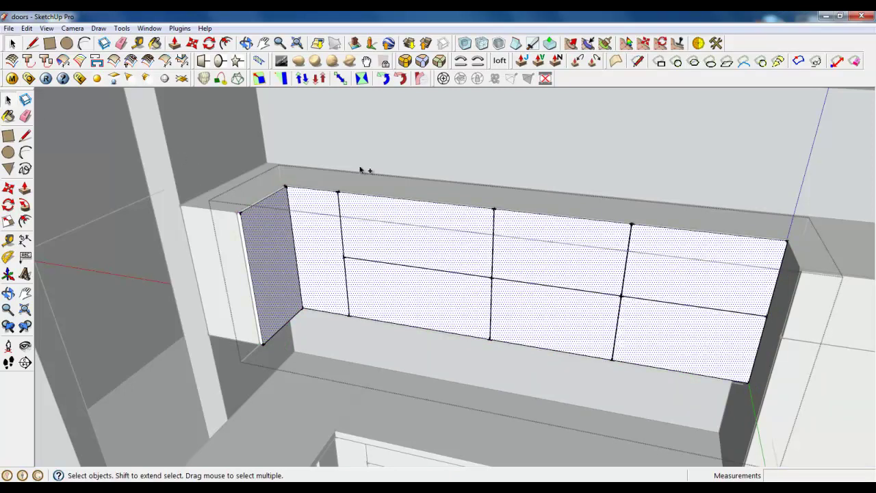
pyautogui.click(418, 57)
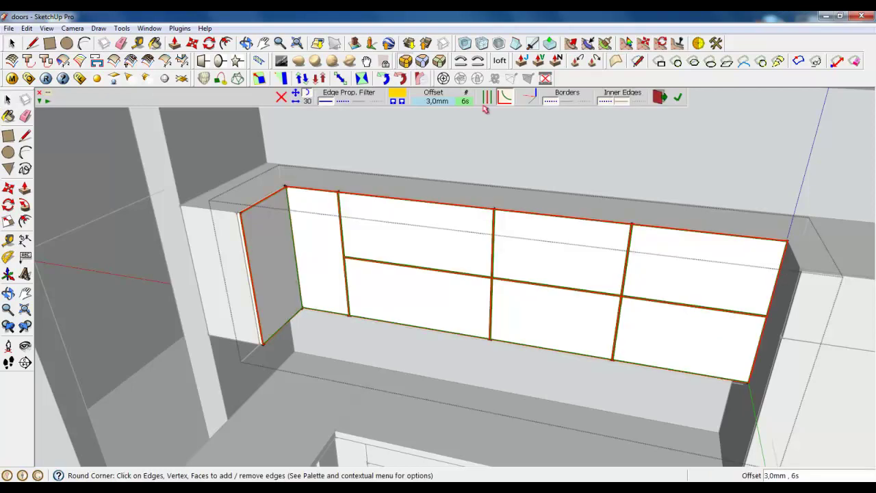
pyautogui.click(677, 98)
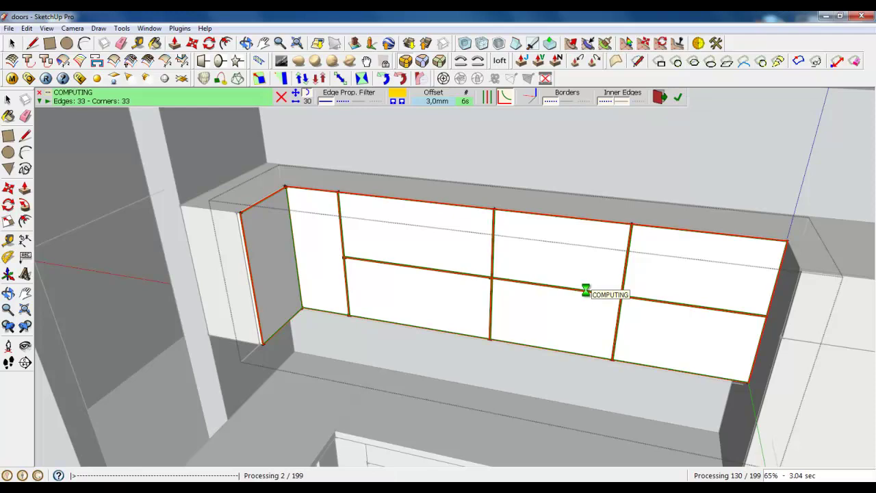
pyautogui.click(11, 43)
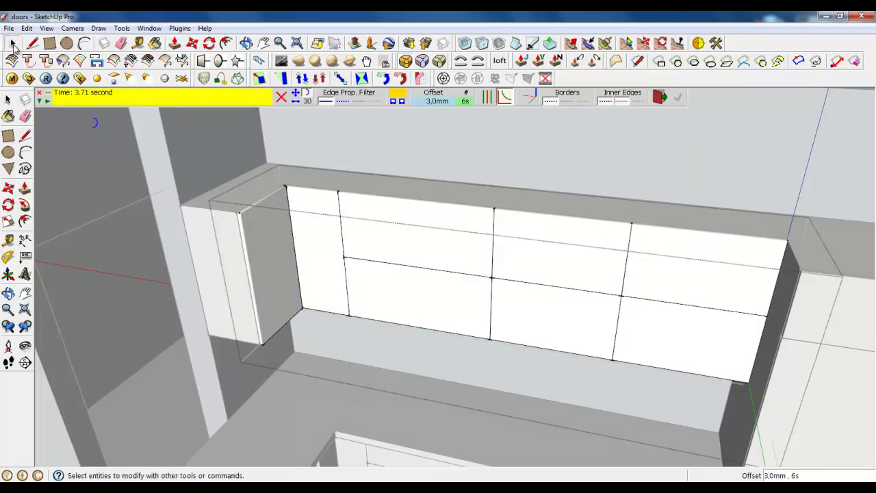
pyautogui.rightClick(289, 160)
pyautogui.click(301, 167)
# - Examine the whole kitchen, checking the wall cabinet fronts against the base and tall units
pyautogui.moveTo(302, 167); pyautogui.dragTo(385, 226, button='middle')
pyautogui.scroll(-4, 291, 187)
pyautogui.scroll(3, 364, 289)
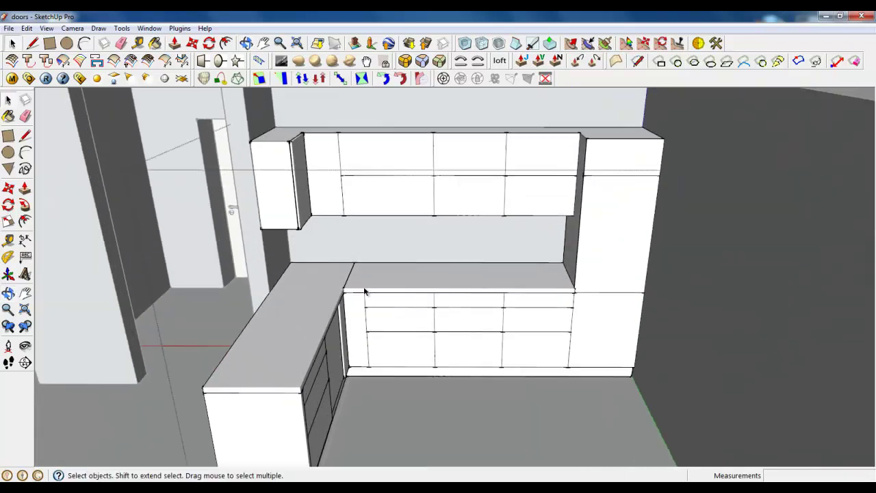
pyautogui.moveTo(363, 290); pyautogui.dragTo(365, 231, button='middle')
pyautogui.scroll(-1, 407, 342)
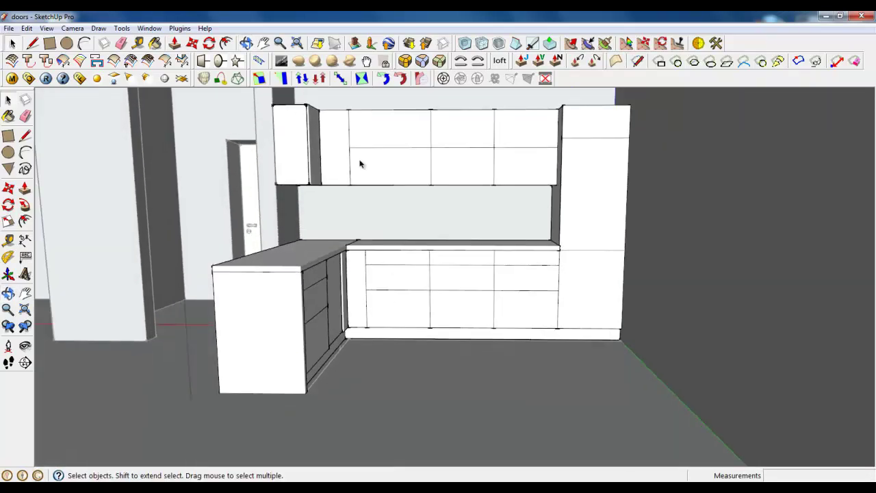
pyautogui.scroll(1, 360, 115)
pyautogui.scroll(-1, 466, 408)
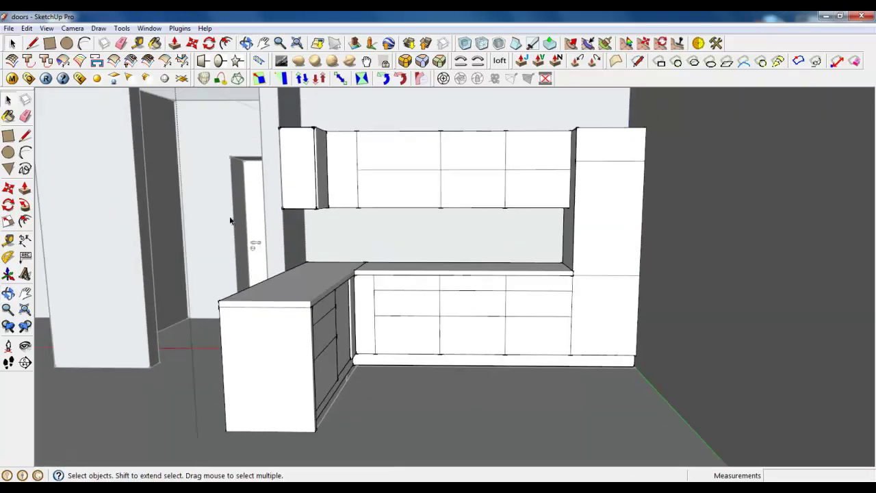
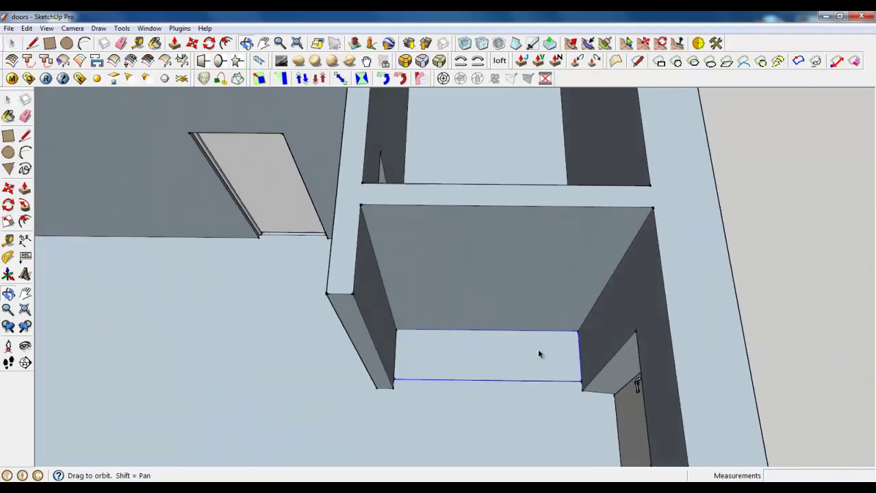
# - Open the rectangle group on the niche floor and pull its face up 2700 mm to the top of the walls
pyautogui.doubleClick(476, 347)
pyautogui.scroll(2, 584, 328)
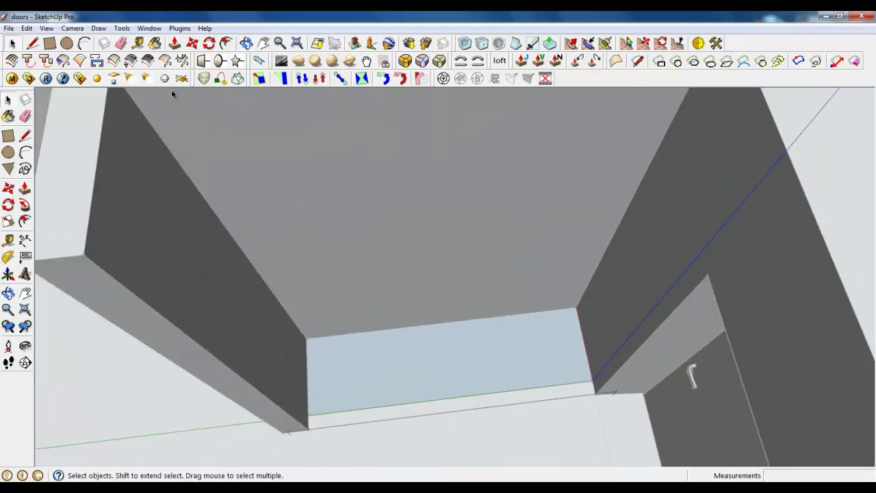
pyautogui.click(175, 43)
pyautogui.scroll(-2, 403, 395)
pyautogui.click(403, 395)
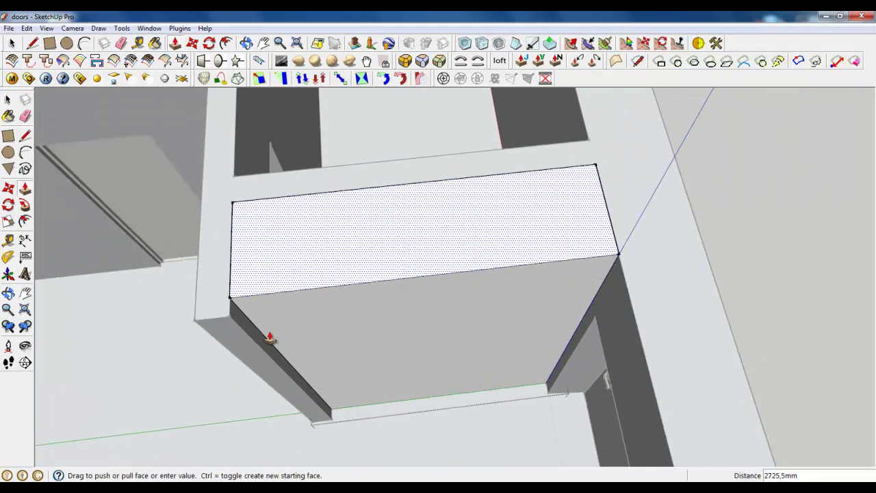
pyautogui.click(228, 324)
pyautogui.moveTo(260, 344); pyautogui.dragTo(317, 360, button='middle')
pyautogui.scroll(-3, 449, 336)
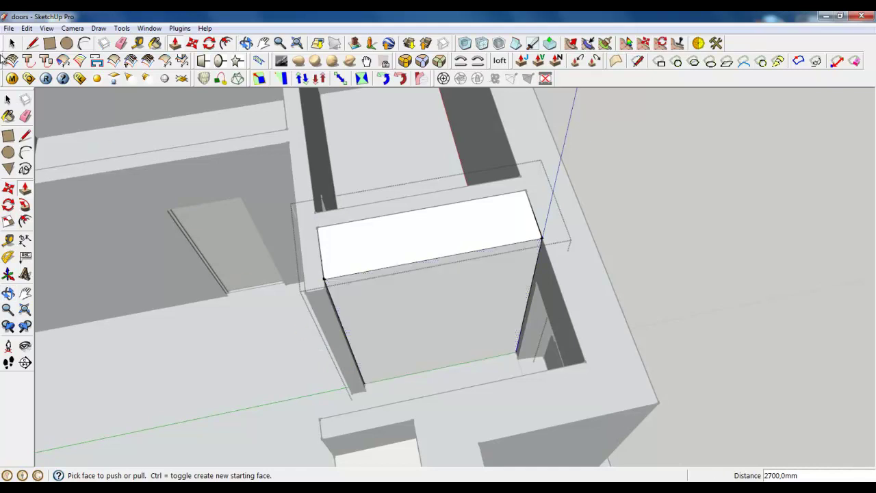
pyautogui.click(12, 43)
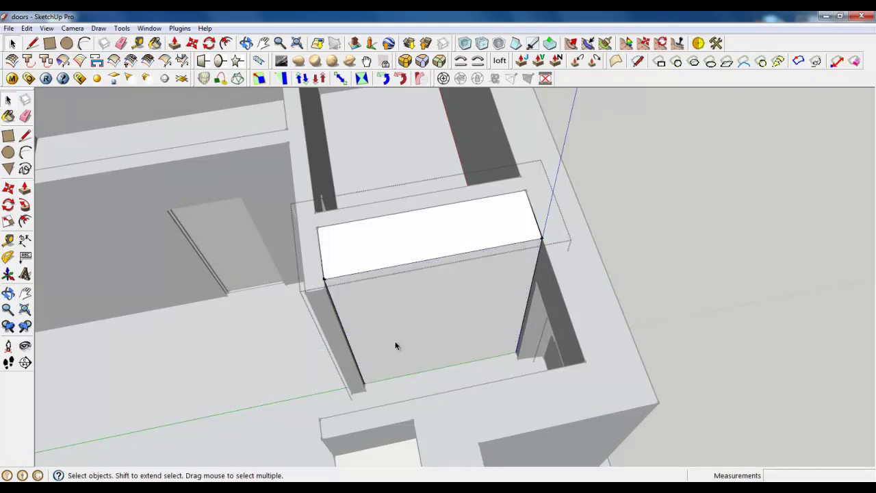
# - Divide the upper front edge of the wardrobe block into three equal segments
pyautogui.moveTo(395, 346); pyautogui.dragTo(336, 293, button='middle')
pyautogui.scroll(2, 342, 298)
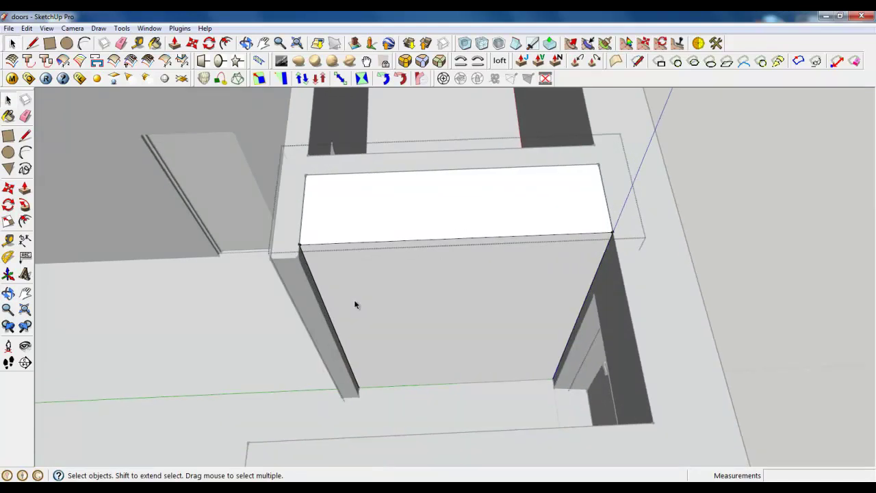
pyautogui.click(354, 304)
pyautogui.rightClick(360, 242)
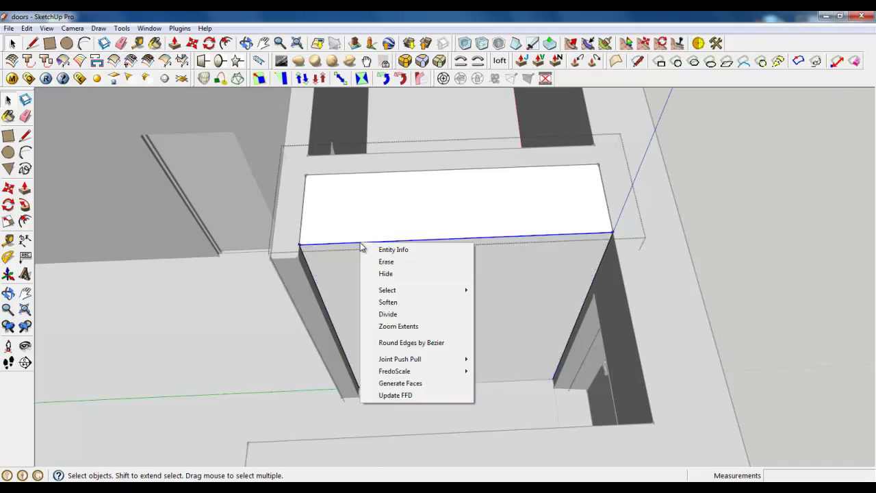
pyautogui.click(387, 310)
pyautogui.click(411, 248)
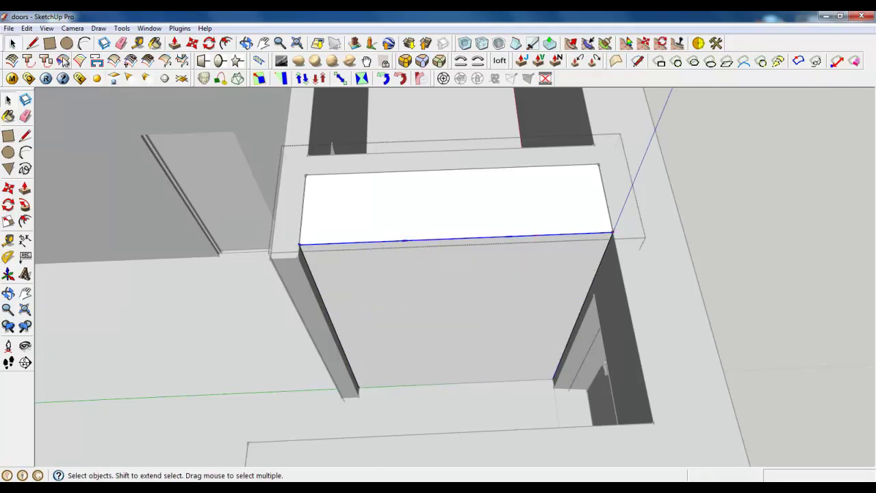
# - Draw vertical lines 2700 mm long from both division points down the wardrobe front, splitting it into three door panels
pyautogui.click(32, 43)
pyautogui.click(405, 240)
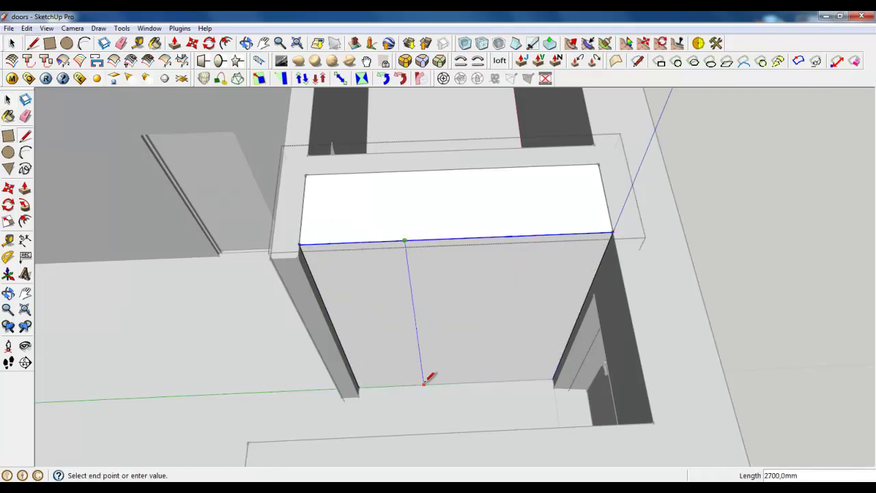
pyautogui.click(424, 384)
pyautogui.click(513, 234)
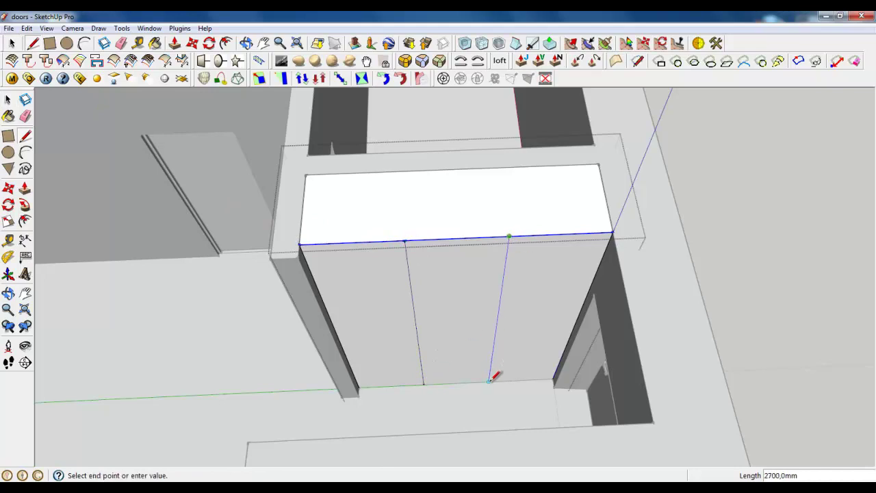
pyautogui.click(490, 381)
pyautogui.moveTo(401, 364)
pyautogui.mouseDown(button='middle')
pyautogui.moveTo(501, 329)
pyautogui.moveTo(434, 255)
pyautogui.mouseUp(button='middle')
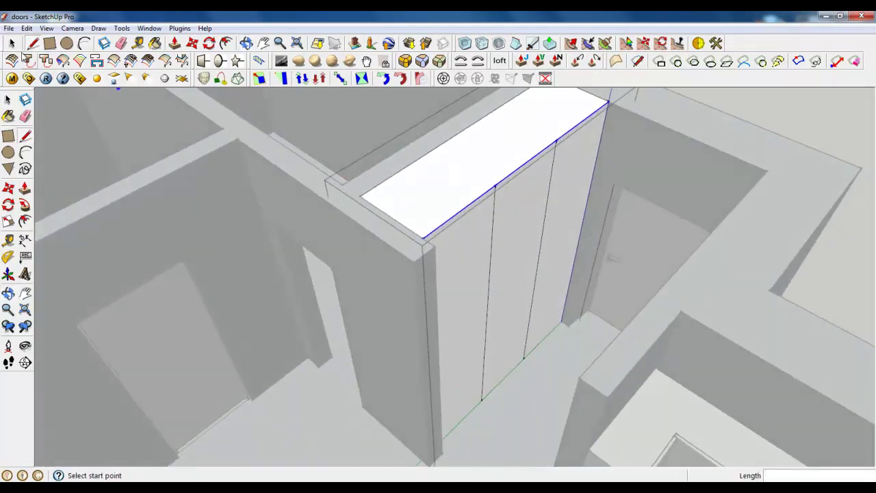
pyautogui.click(12, 44)
pyautogui.scroll(-2, 418, 239)
pyautogui.moveTo(461, 290); pyautogui.dragTo(454, 255, button='middle')
pyautogui.scroll(3, 460, 183)
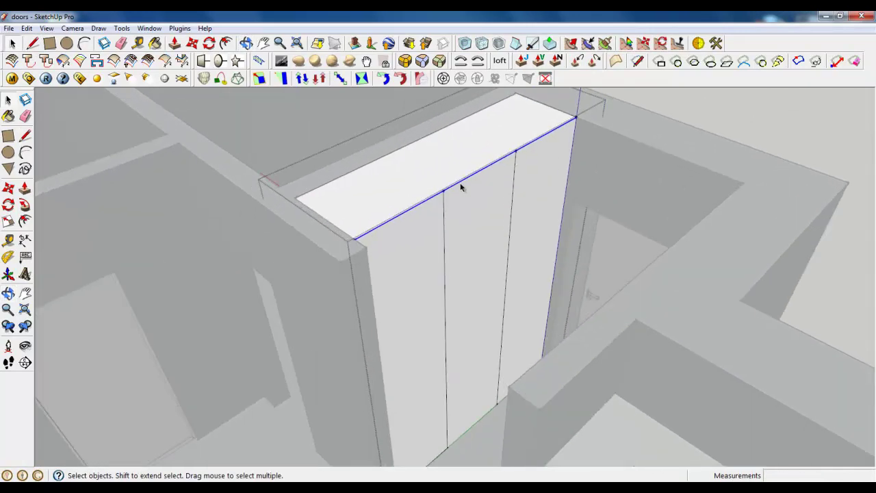
pyautogui.scroll(6, 461, 187)
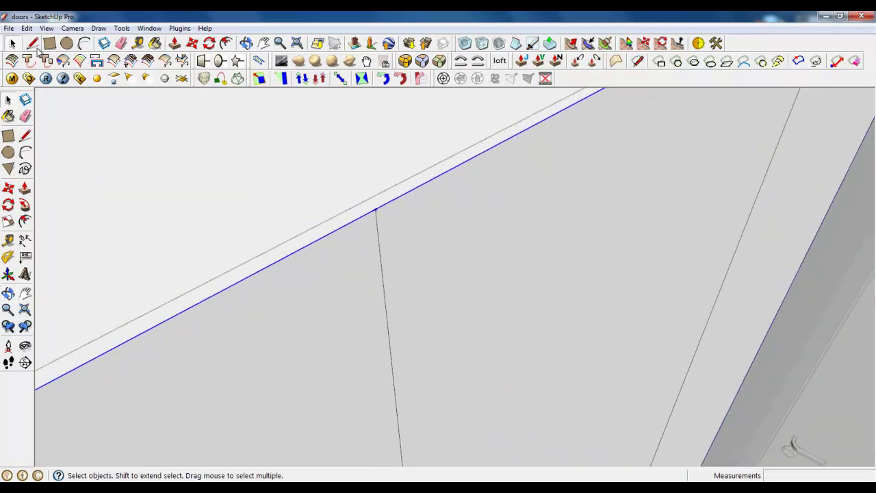
pyautogui.click(50, 43)
pyautogui.scroll(2, 319, 199)
pyautogui.scroll(-3, 281, 244)
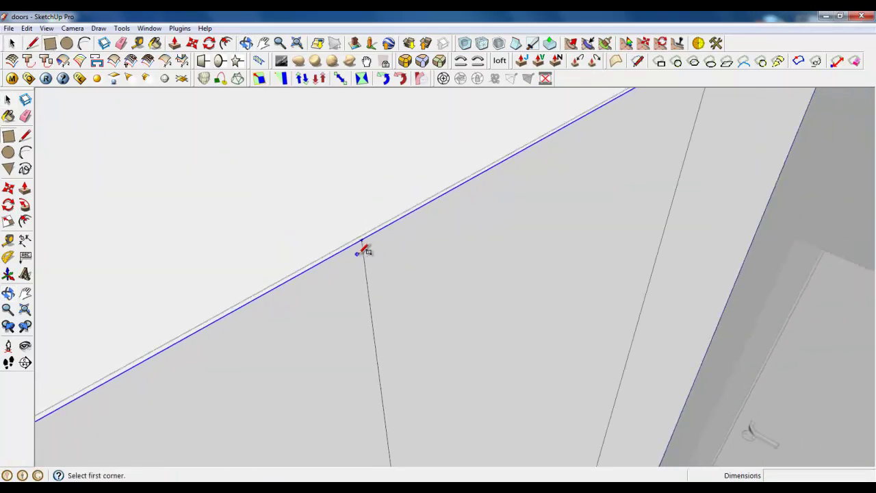
pyautogui.moveTo(362, 251); pyautogui.dragTo(362, 234, button='middle')
pyautogui.click(359, 234)
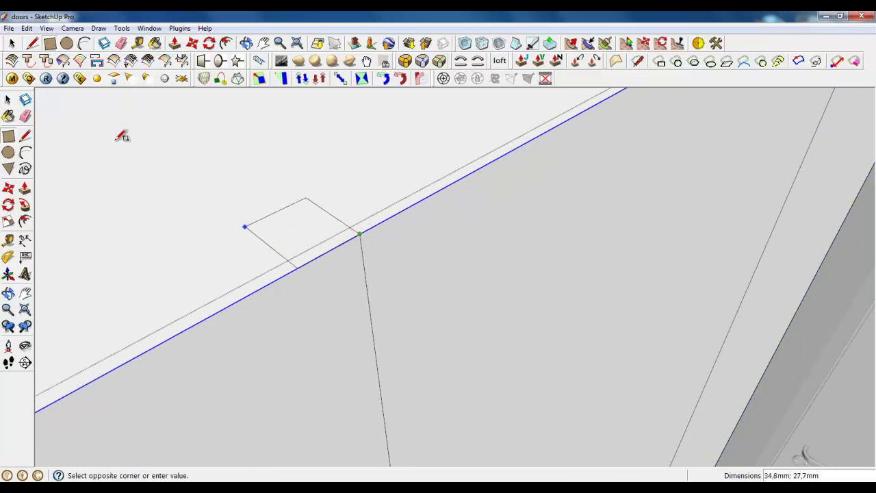
# - Outline a narrow strip beside the first door division with a 15 mm line along the upper edge and a vertical line to the floor
pyautogui.click(32, 43)
pyautogui.click(360, 234)
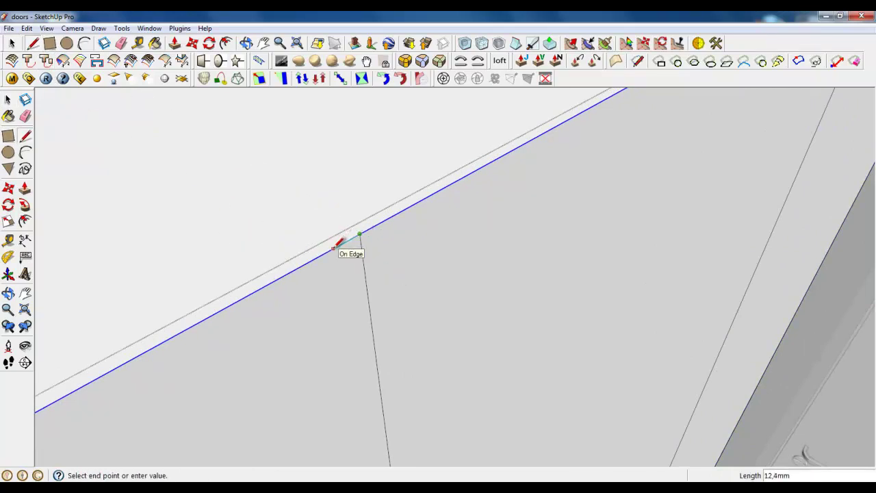
pyautogui.press('Return')
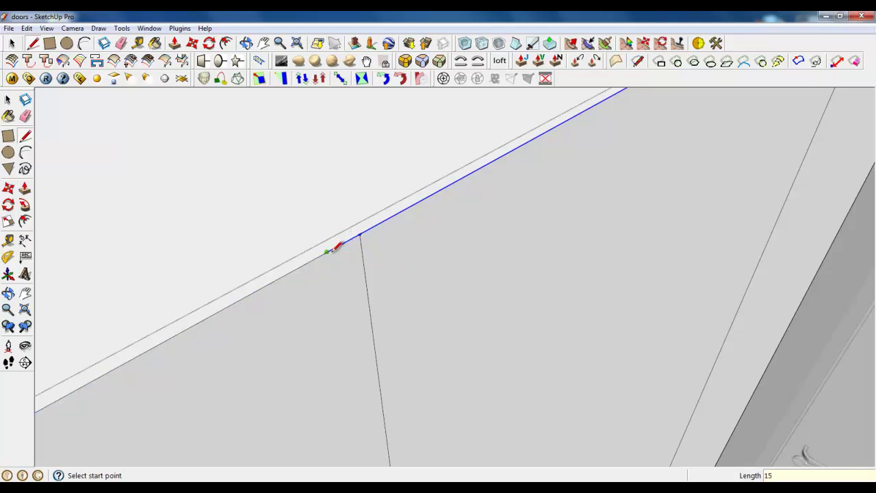
pyautogui.click(335, 247)
pyautogui.moveTo(337, 248); pyautogui.dragTo(369, 213, button='middle')
pyautogui.scroll(-5, 373, 208)
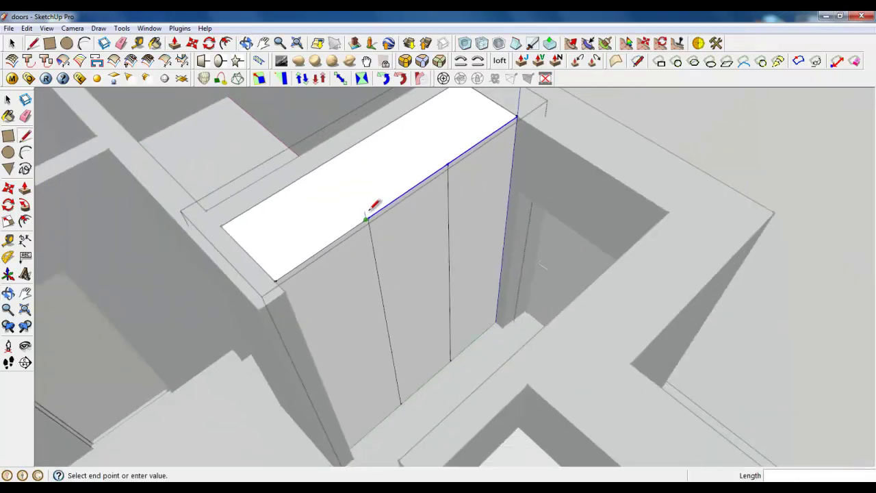
pyautogui.click(404, 405)
pyautogui.press('space')
# - Turn the narrow strip between the two closely spaced vertical lines into a group
pyautogui.scroll(5, 384, 260)
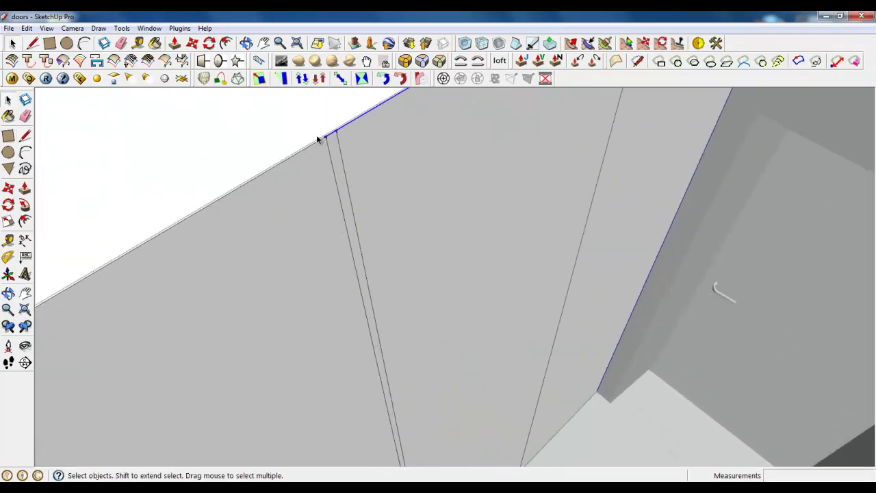
pyautogui.rightClick(335, 150)
pyautogui.click(381, 240)
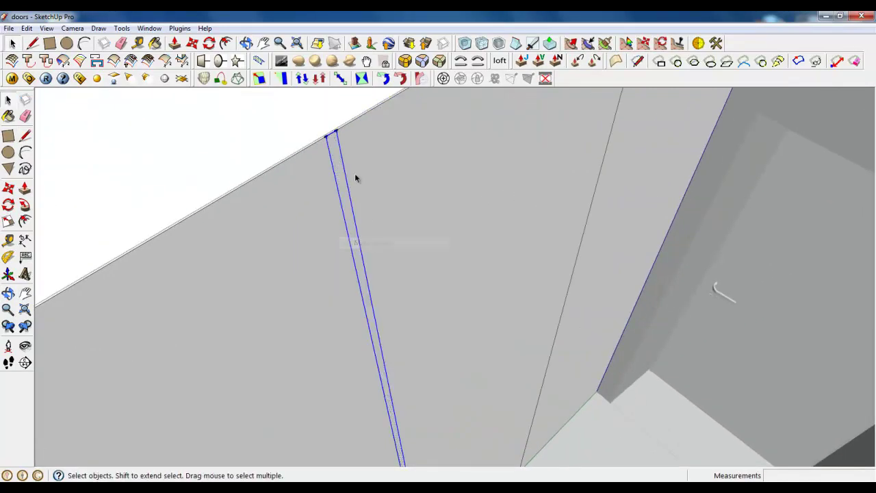
# - Open the narrow strip's group at the first door division and extrude its face 10 mm out from the wardrobe front
pyautogui.scroll(-1, 382, 226)
pyautogui.moveTo(382, 231); pyautogui.dragTo(352, 152, button='middle')
pyautogui.doubleClick(352, 154)
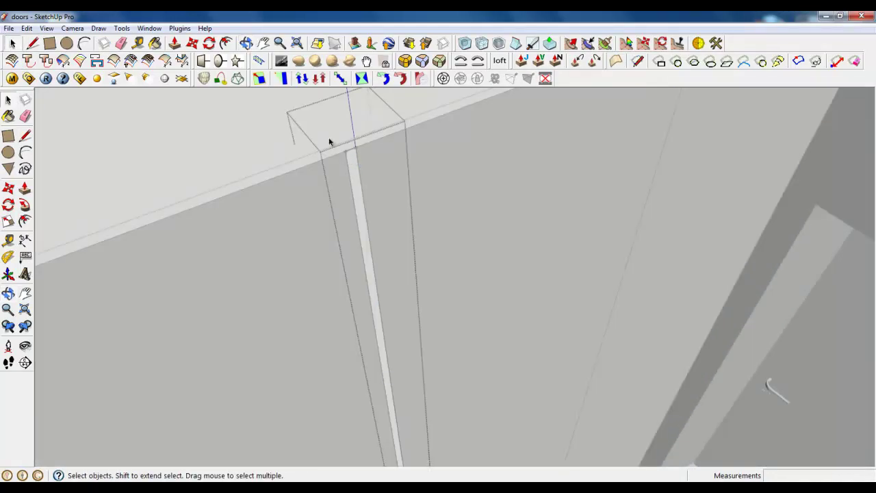
pyautogui.click(175, 44)
pyautogui.click(352, 190)
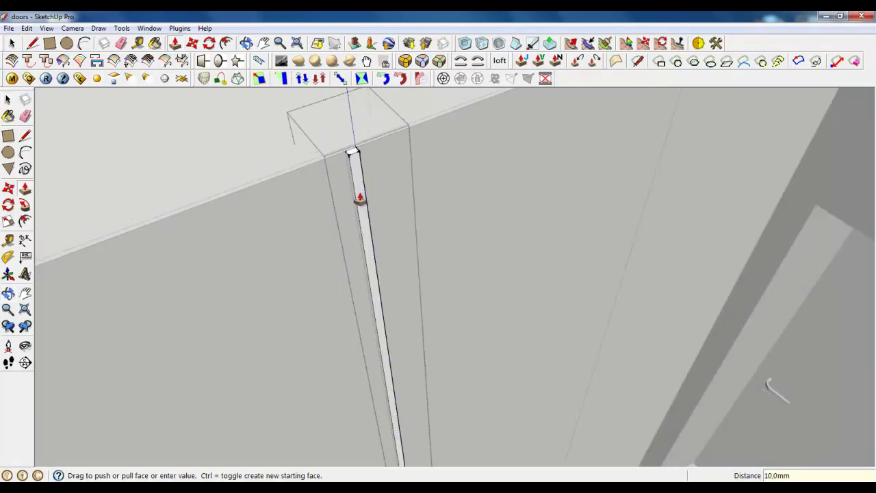
pyautogui.press('Return')
# - Round the front edges of the extruded strip with a 3 mm offset and 6 segments, and close its group
pyautogui.scroll(2, 335, 137)
pyautogui.click(14, 43)
pyautogui.scroll(3, 364, 190)
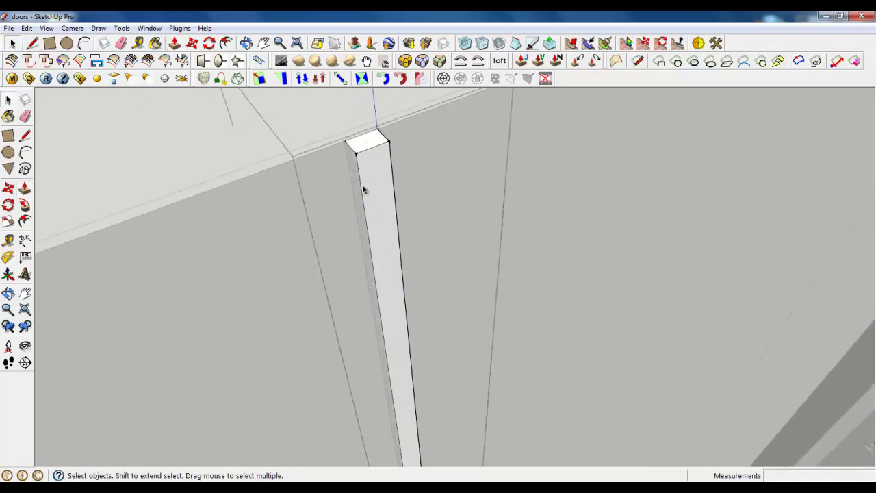
pyautogui.click(375, 169)
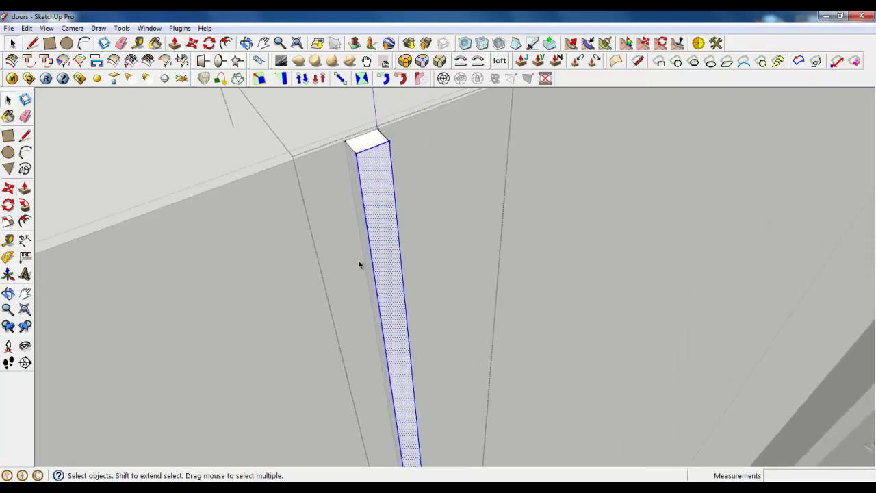
pyautogui.click(418, 77)
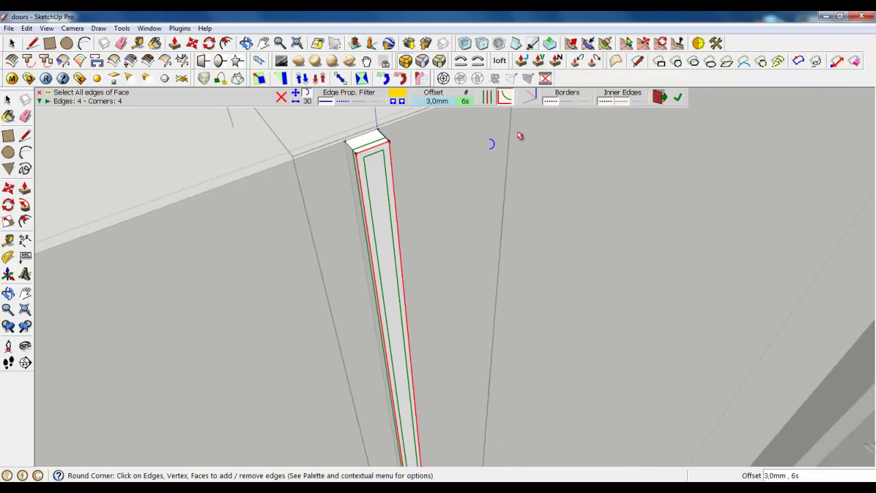
pyautogui.click(678, 97)
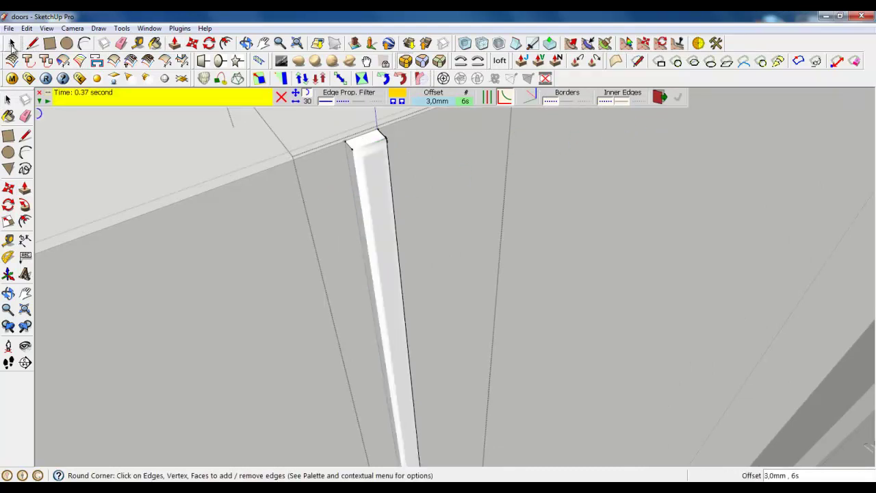
pyautogui.click(11, 46)
pyautogui.rightClick(309, 206)
pyautogui.click(340, 212)
pyautogui.scroll(-2, 355, 189)
pyautogui.click(370, 180)
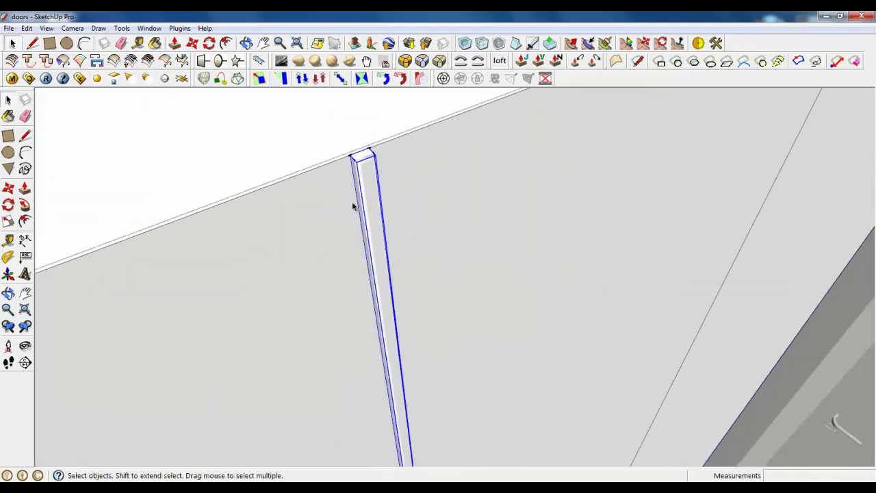
# - Copy the rounded strip horizontally along the wardrobe front about 670 mm, onto the second door division
pyautogui.scroll(-3, 233, 206)
pyautogui.click(281, 248)
pyautogui.click(355, 223)
pyautogui.click(272, 245)
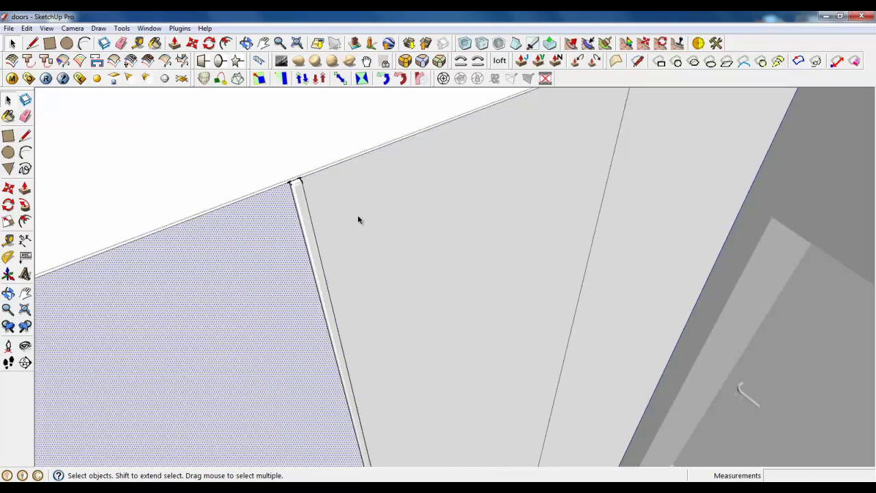
pyautogui.scroll(-6, 458, 295)
pyautogui.moveTo(426, 299); pyautogui.dragTo(493, 259, button='middle')
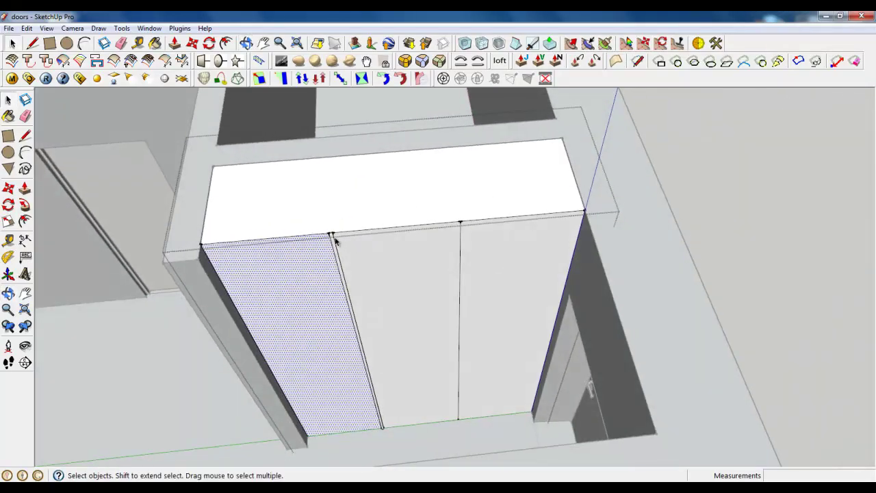
pyautogui.click(333, 236)
pyautogui.scroll(5, 337, 249)
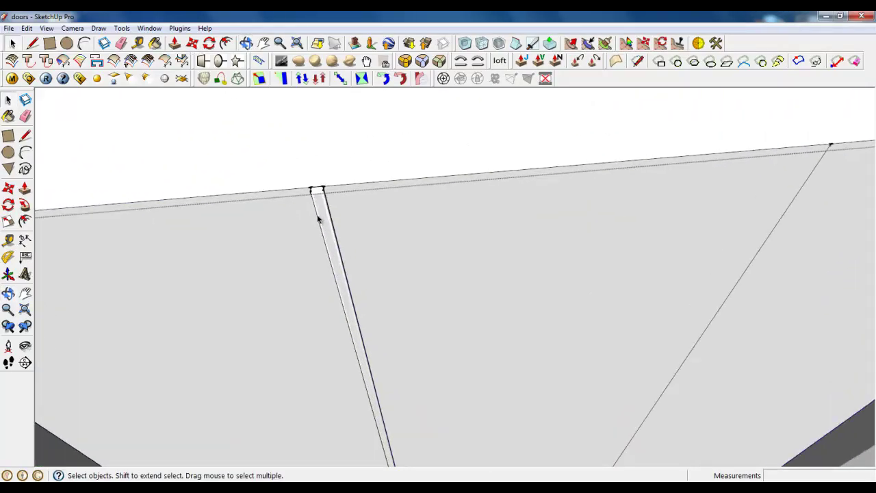
pyautogui.click(318, 215)
pyautogui.scroll(-3, 343, 216)
pyautogui.click(182, 60)
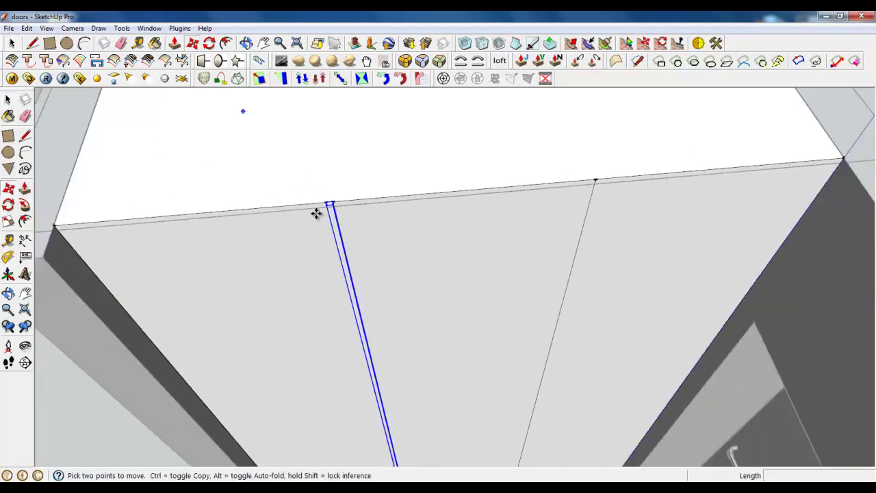
pyautogui.click(345, 267)
pyautogui.press('ctrl')
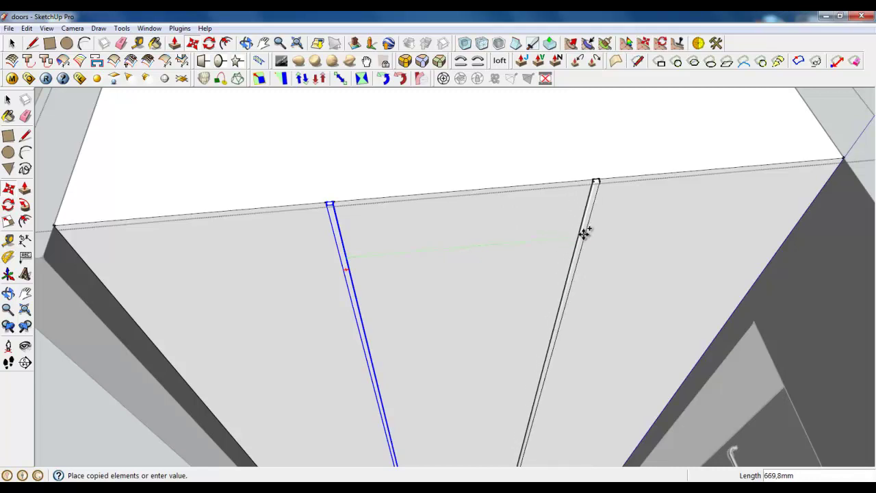
pyautogui.click(584, 231)
# - Switch to the Heh renders folder and examine the wardrobe doors in the Kitchen zone final image, and return to SketchUp
pyautogui.hotkey('alt', 'Tab')
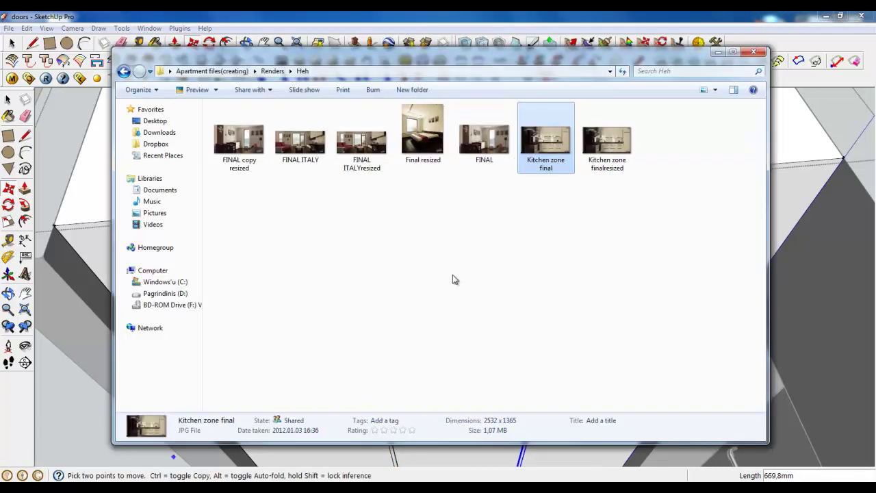
pyautogui.doubleClick(560, 135)
pyautogui.scroll(3, 133, 212)
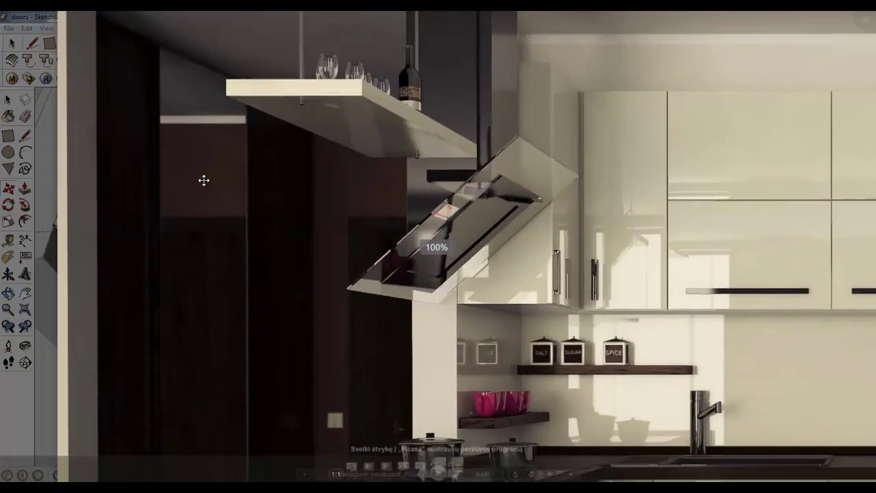
pyautogui.moveTo(204, 180); pyautogui.dragTo(309, 74)
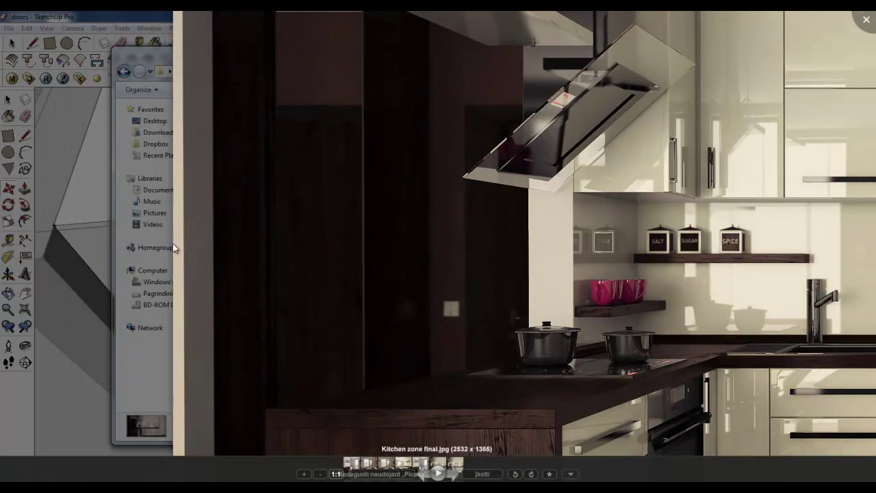
pyautogui.scroll(-5, 175, 248)
pyautogui.press('Escape')
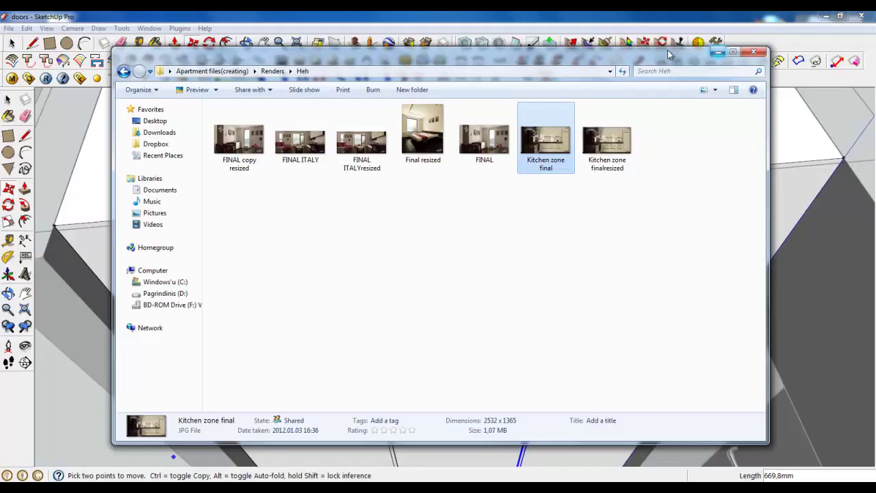
pyautogui.click(621, 20)
# - Close the wardrobe group and scale its height down to 0.99 from the upper face
pyautogui.click(10, 45)
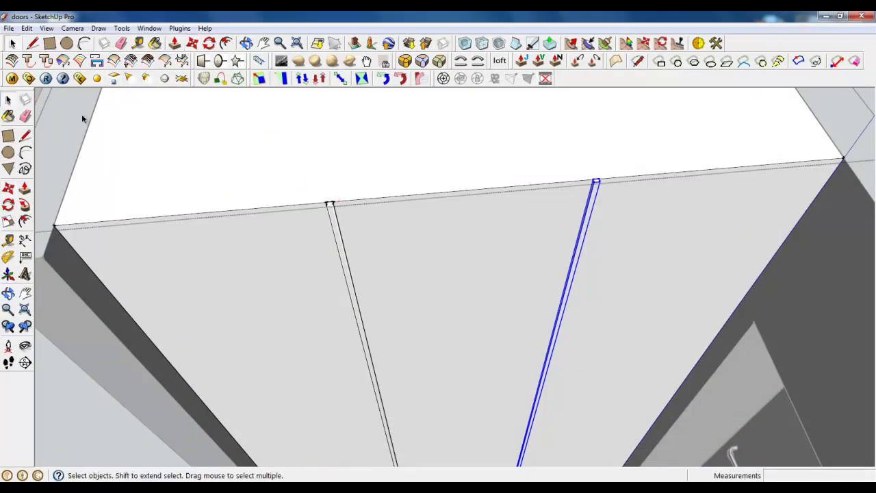
pyautogui.scroll(-3, 358, 215)
pyautogui.moveTo(352, 217); pyautogui.dragTo(391, 190, button='middle')
pyautogui.click(309, 150)
pyautogui.scroll(4, 295, 165)
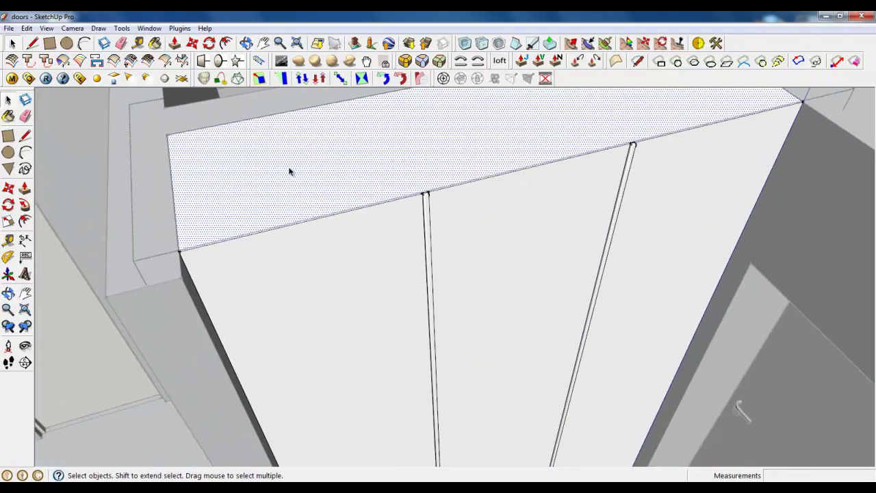
pyautogui.rightClick(130, 160)
pyautogui.click(152, 164)
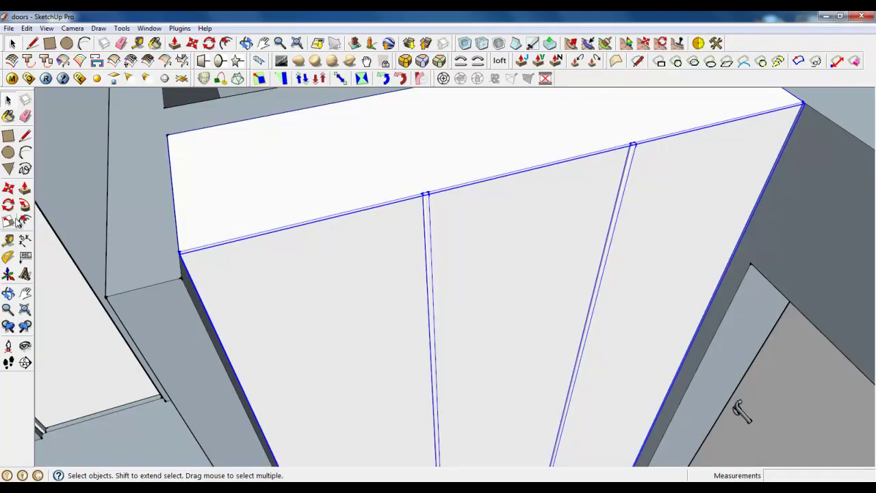
pyautogui.click(14, 221)
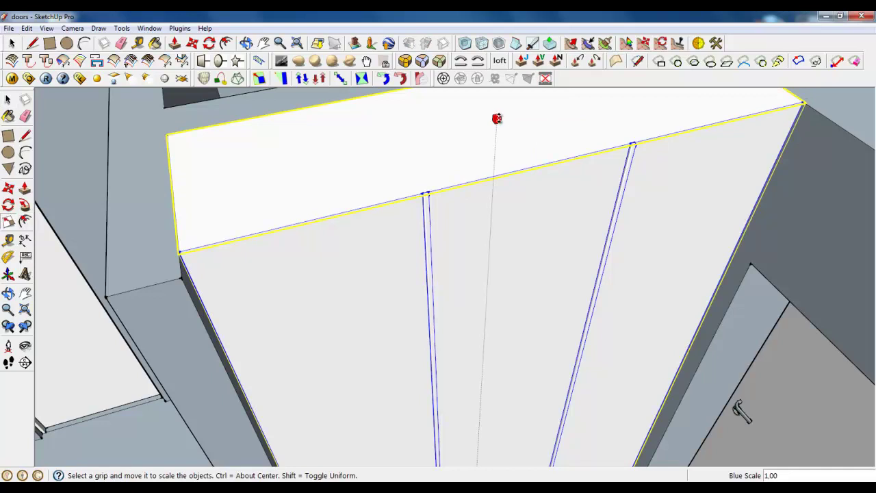
pyautogui.moveTo(497, 121); pyautogui.dragTo(500, 124)
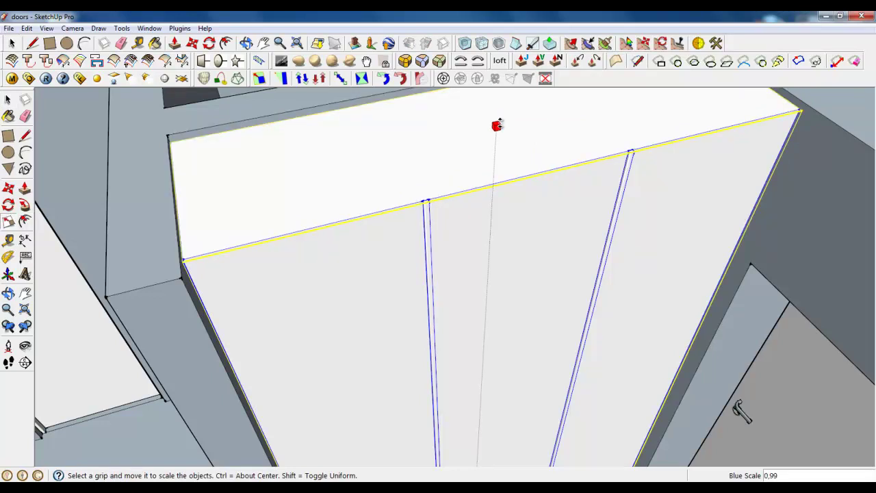
pyautogui.scroll(-8, 499, 125)
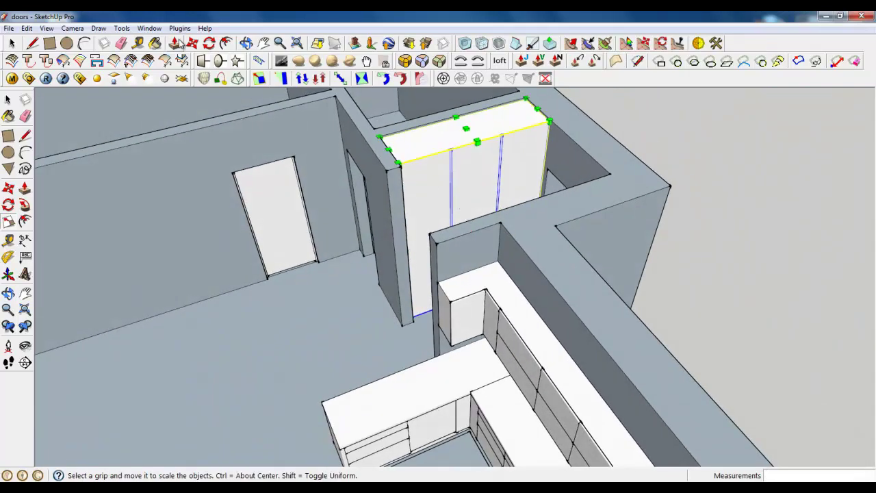
# - Move the whole wardrobe up 1 mm along the blue axis
pyautogui.click(176, 43)
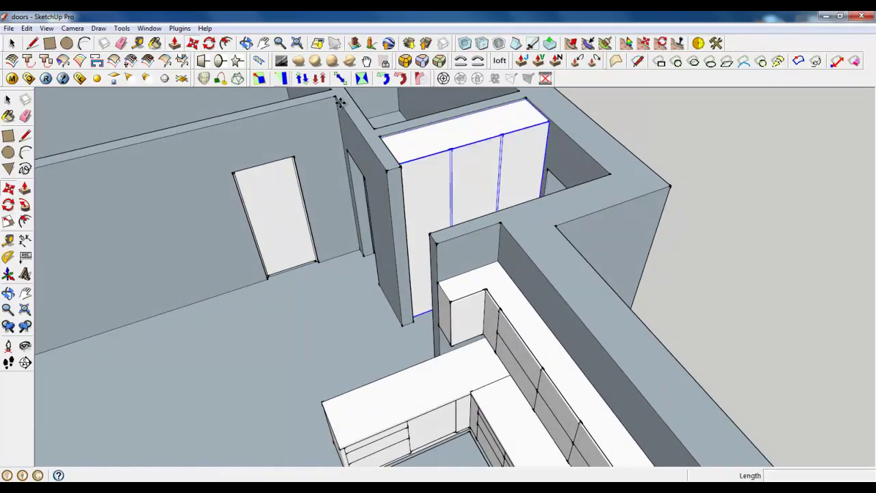
pyautogui.scroll(10, 345, 143)
pyautogui.scroll(3, 346, 226)
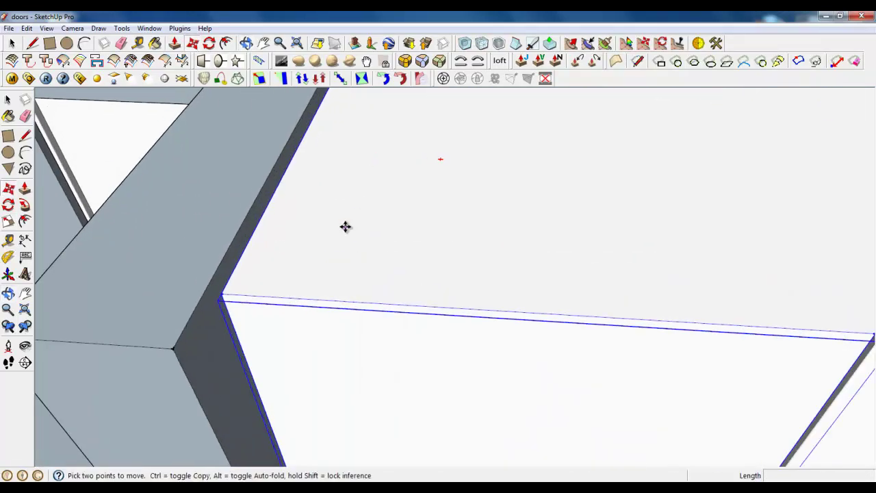
pyautogui.click(346, 227)
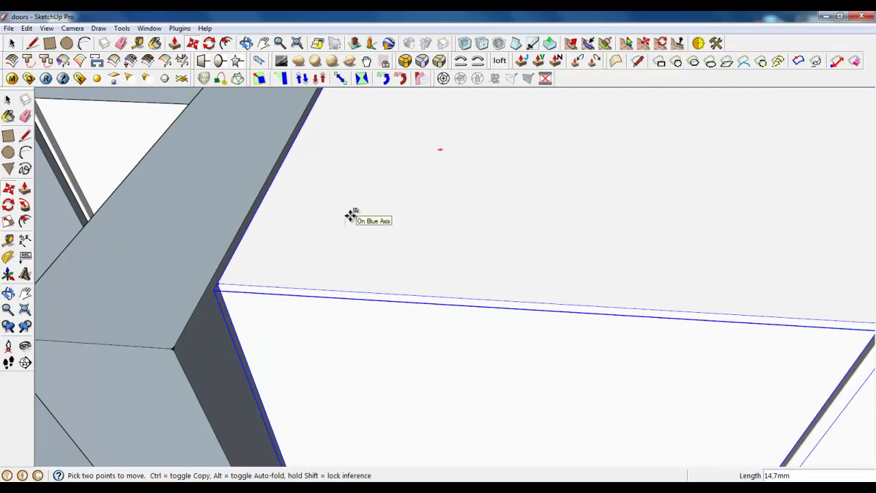
pyautogui.press('Return')
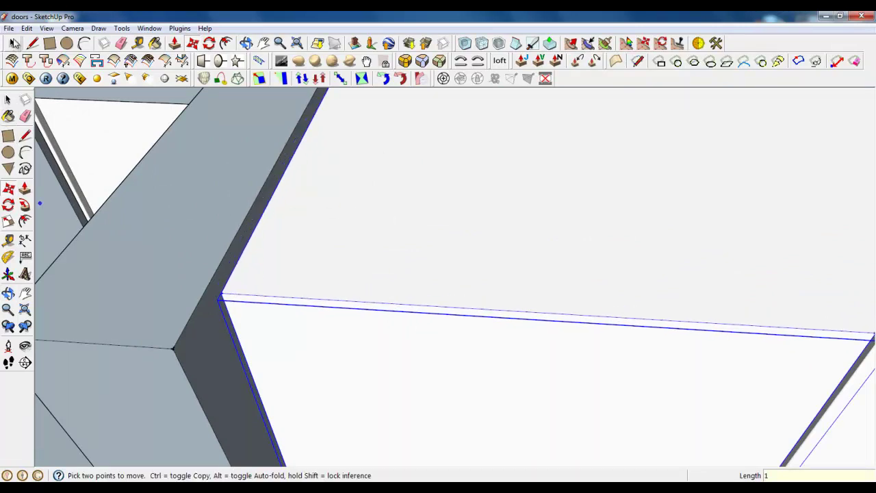
pyautogui.click(12, 43)
# - Move the kitchen base cabinets with their worktop up 0.5 mm off the floor along the blue axis
pyautogui.scroll(-3, 256, 150)
pyautogui.scroll(-7, 230, 152)
pyautogui.moveTo(272, 309); pyautogui.dragTo(620, 257, button='middle')
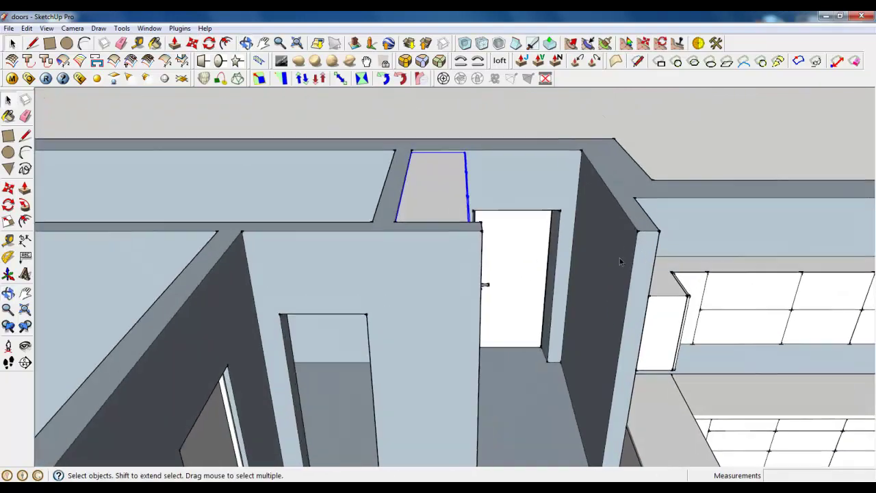
pyautogui.scroll(-4, 426, 178)
pyautogui.scroll(5, 624, 331)
pyautogui.moveTo(623, 332); pyautogui.dragTo(344, 365, button='middle')
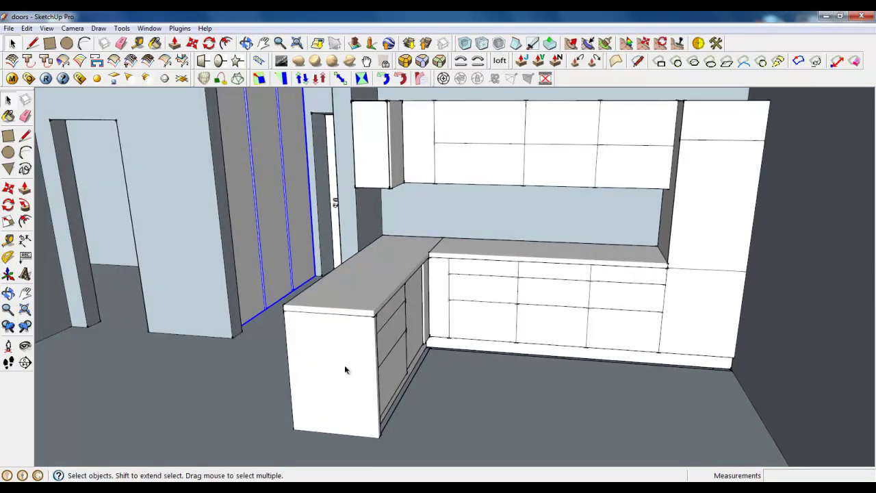
pyautogui.click(297, 311)
pyautogui.click(192, 42)
pyautogui.scroll(6, 383, 445)
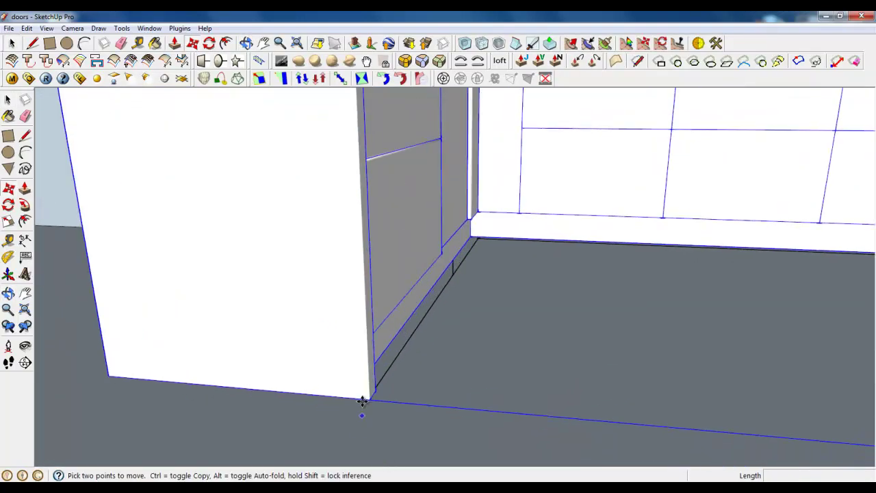
pyautogui.click(361, 386)
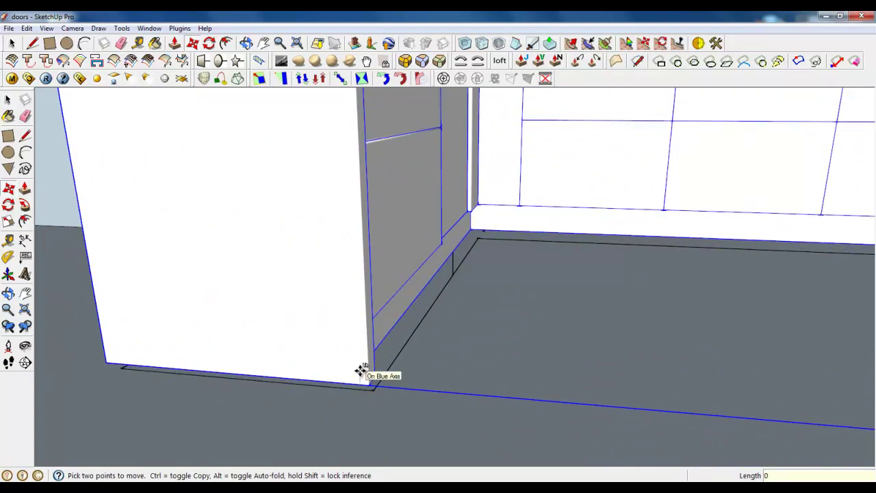
pyautogui.press('Return')
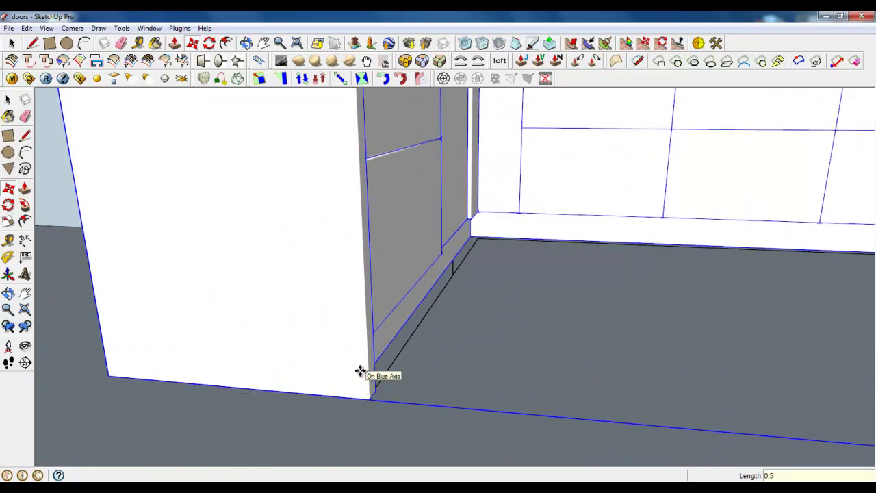
pyautogui.click(11, 43)
# - Draw a 60 mm line on the leftover floor outline by the base cabinets' inner corner and erase that outline
pyautogui.moveTo(509, 240); pyautogui.dragTo(477, 302, button='middle')
pyautogui.scroll(5, 467, 298)
pyautogui.click(32, 42)
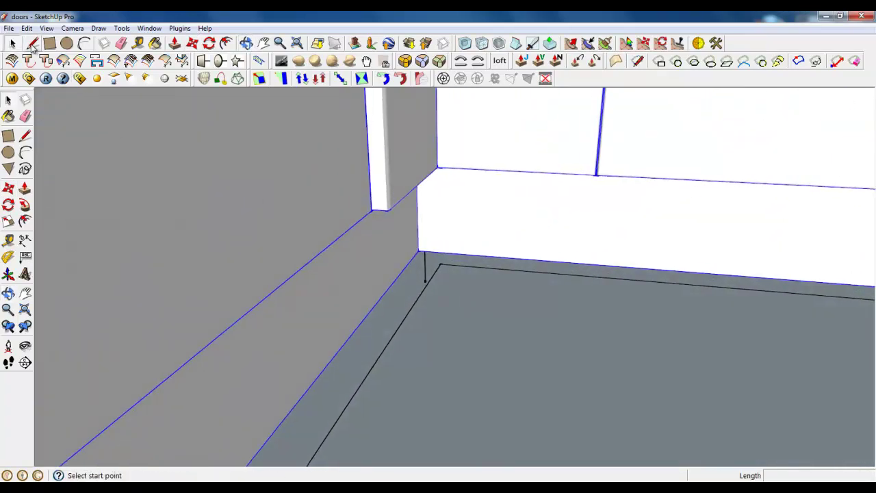
pyautogui.click(424, 293)
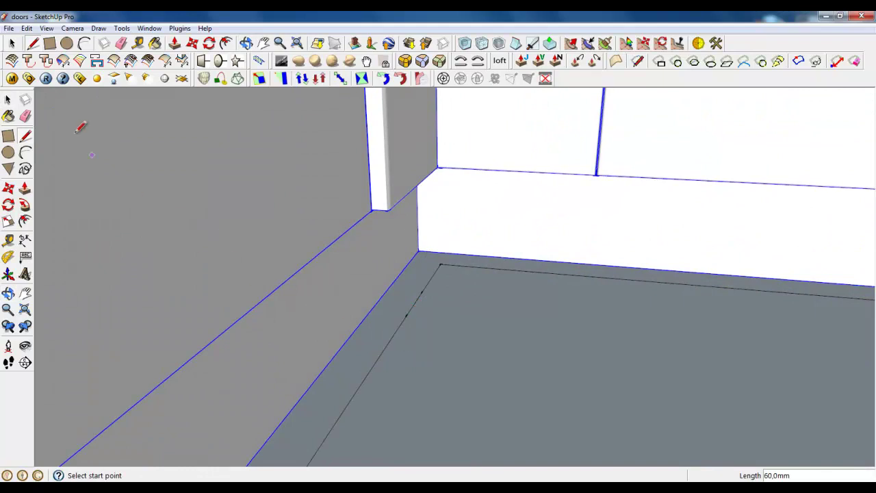
pyautogui.click(11, 43)
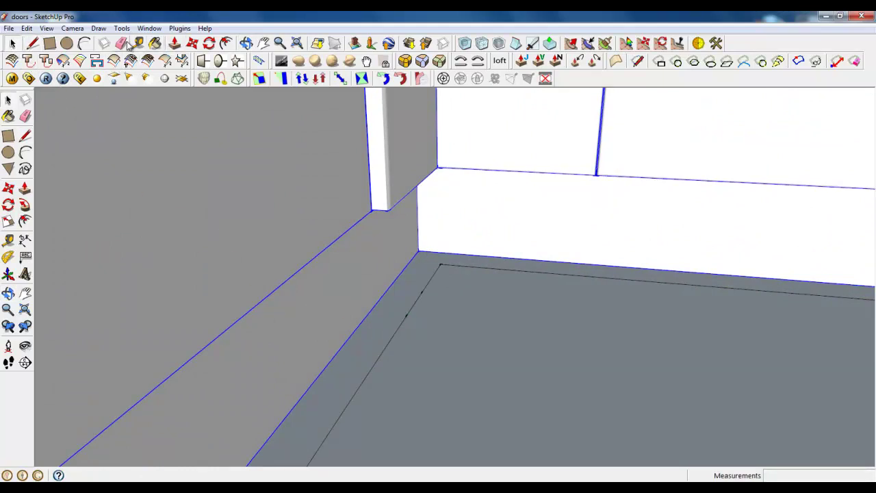
pyautogui.click(126, 43)
pyautogui.moveTo(470, 280)
pyautogui.mouseDown()
pyautogui.moveTo(446, 258)
pyautogui.moveTo(408, 305)
pyautogui.moveTo(416, 301)
pyautogui.moveTo(401, 276)
pyautogui.mouseUp()
pyautogui.scroll(-6, 401, 276)
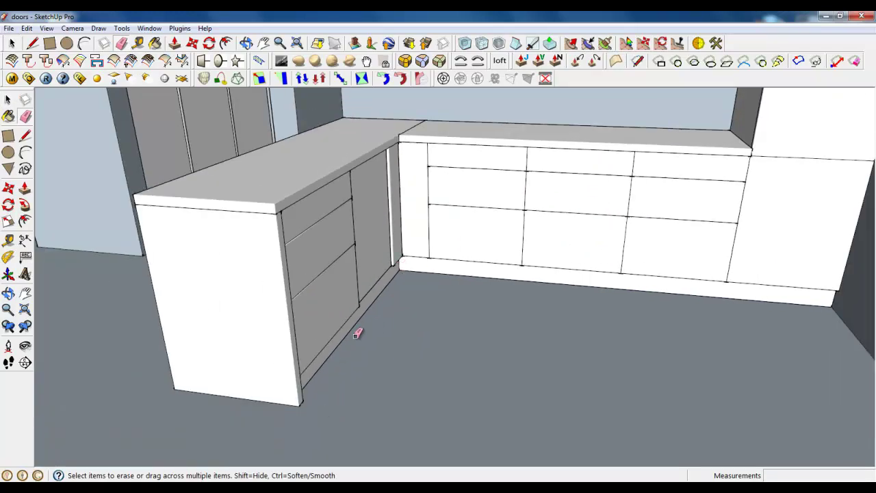
pyautogui.moveTo(357, 334)
pyautogui.mouseDown(button='middle')
pyautogui.moveTo(393, 339)
pyautogui.moveTo(358, 320)
pyautogui.mouseUp(button='middle')
pyautogui.click(13, 43)
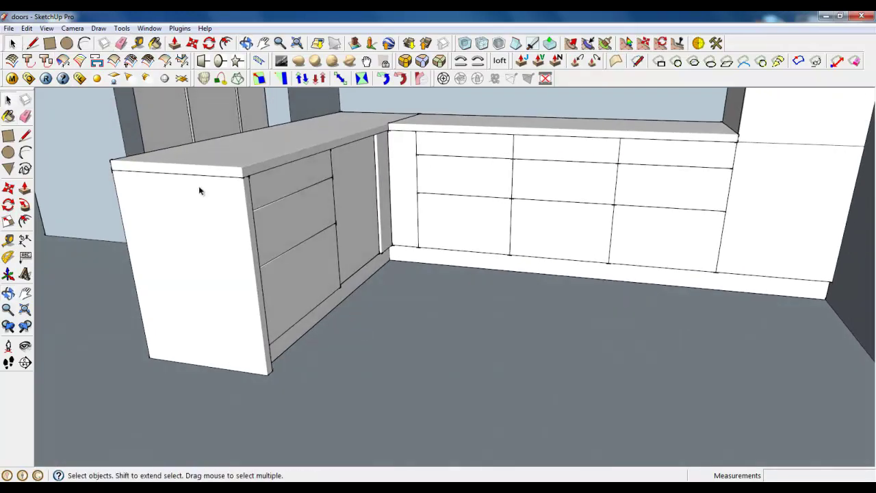
# - Examine the kitchen units and the wardrobe within the room from several angles, with the wardrobe selected
pyautogui.moveTo(521, 253)
pyautogui.mouseDown(button='middle')
pyautogui.moveTo(548, 308)
pyautogui.moveTo(485, 363)
pyautogui.mouseUp(button='middle')
pyautogui.scroll(-5, 485, 364)
pyautogui.scroll(-5, 519, 293)
pyautogui.moveTo(519, 293); pyautogui.dragTo(459, 277, button='middle')
pyautogui.scroll(3, 562, 376)
pyautogui.scroll(-1, 554, 353)
pyautogui.click(355, 188)
pyautogui.scroll(2, 532, 264)
pyautogui.moveTo(533, 267); pyautogui.dragTo(582, 355, button='middle')
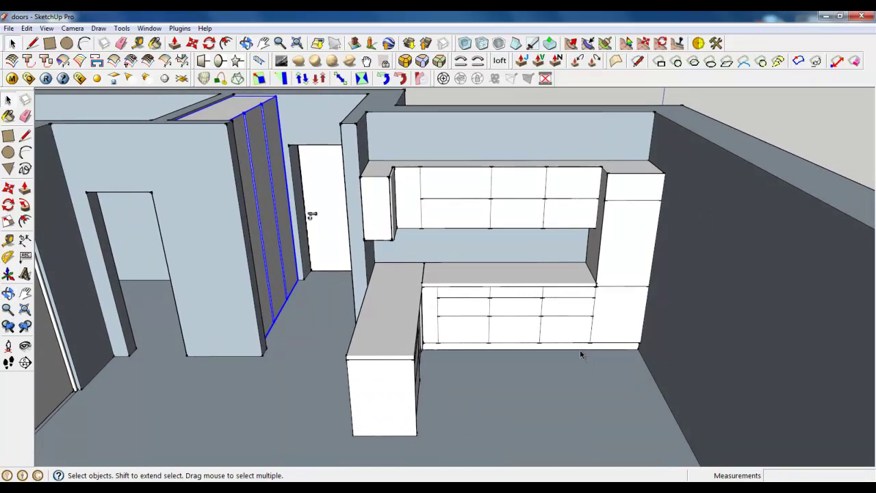